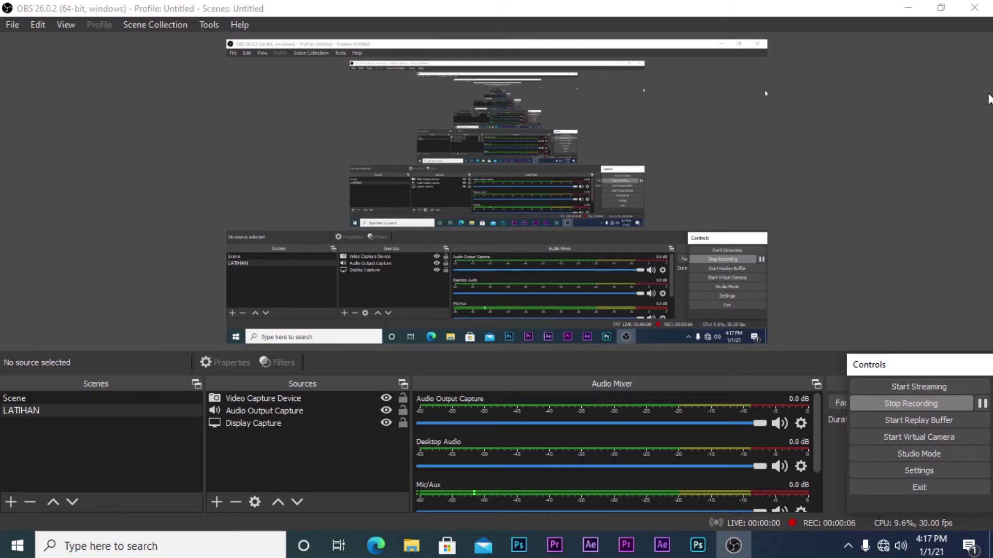
# Step: Minimize the OBS Studio window so the Windows desktop shows
pyautogui.click(908, 9)
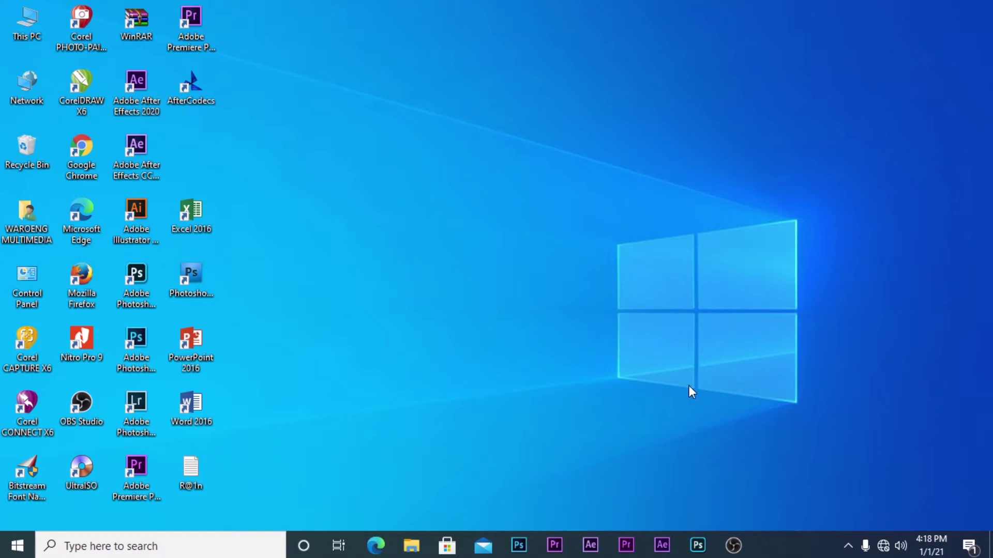
# Step: Launch Adobe Photoshop from its taskbar icon
pyautogui.click(697, 546)
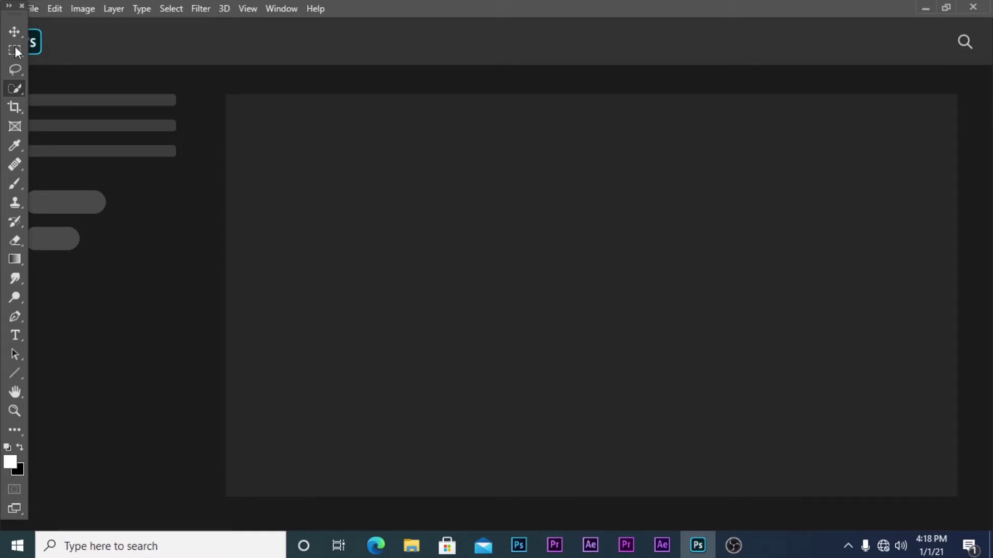
# Step: Open the 'Profesional' photo from the Music > Playlists folder
pyautogui.click(28, 8)
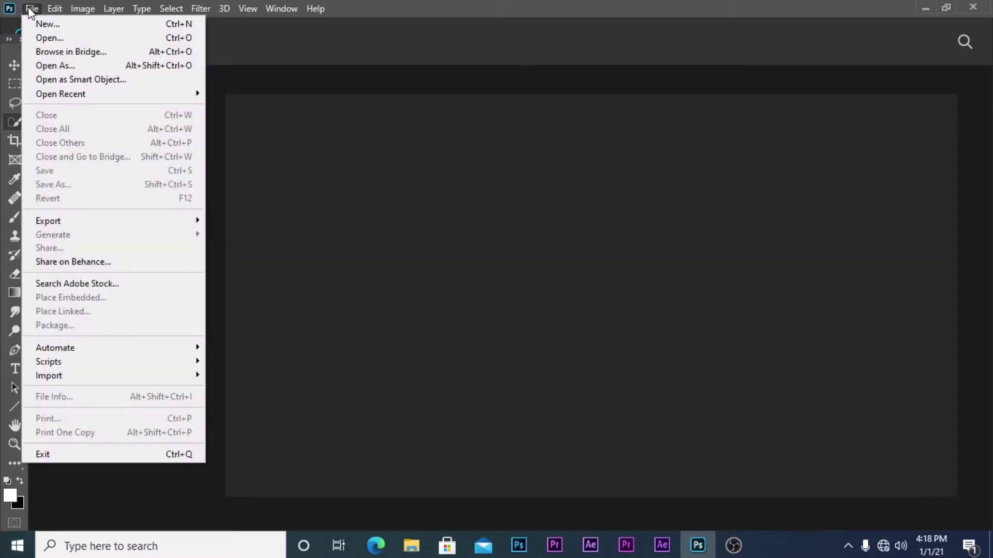
pyautogui.click(62, 38)
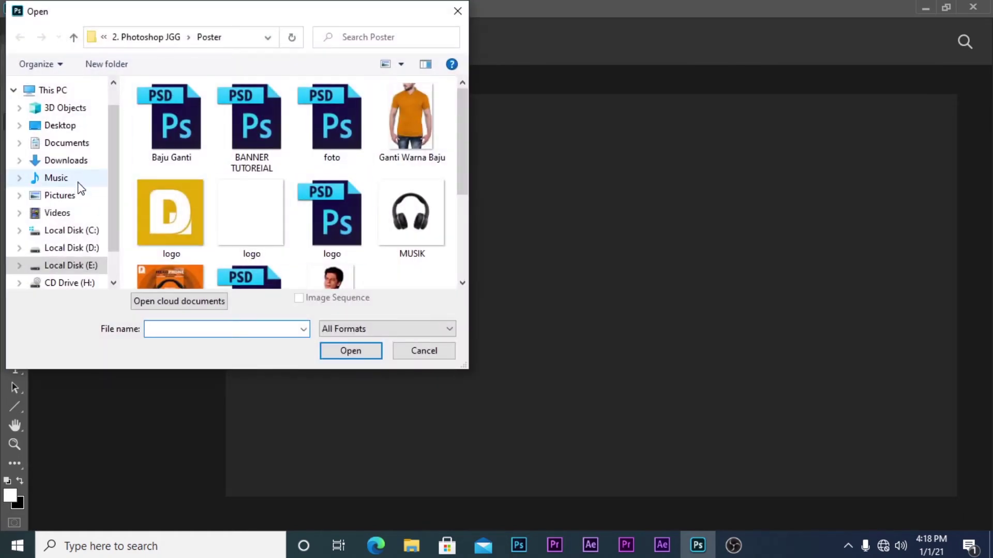
pyautogui.click(78, 180)
pyautogui.doubleClick(245, 145)
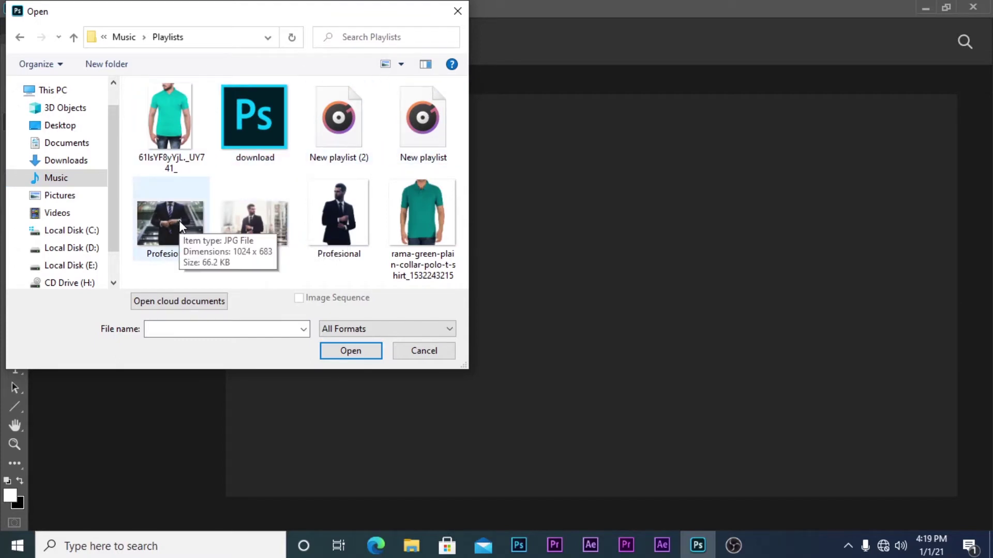
pyautogui.click(243, 220)
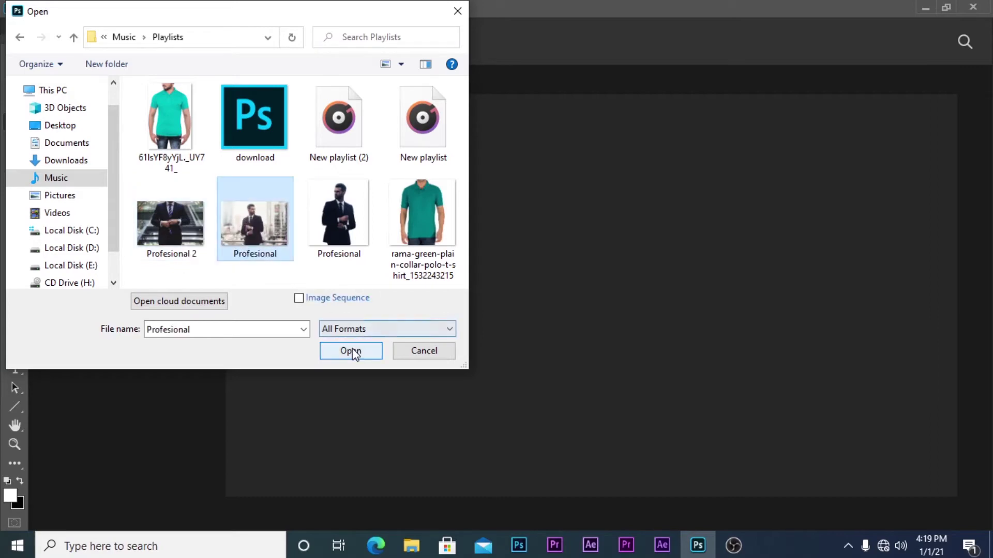
pyautogui.click(350, 352)
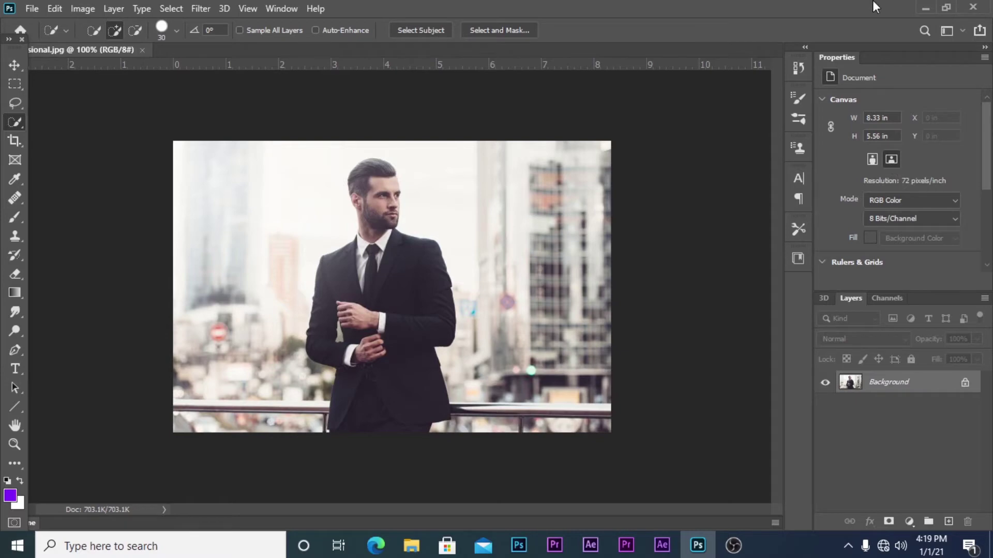
# Step: Apply Image > Adjustments > Curves with the black point moved to input 50
pyautogui.click(14, 64)
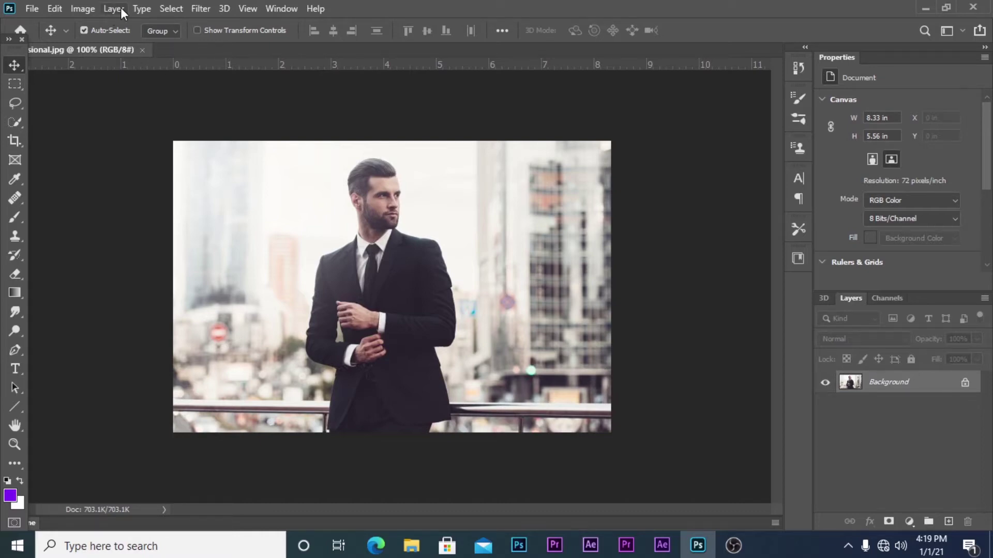
pyautogui.click(92, 12)
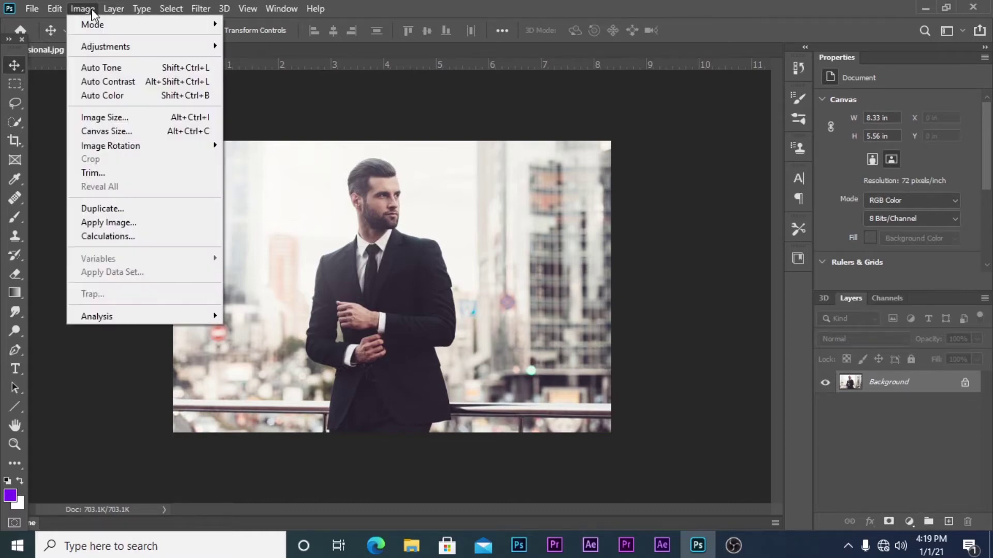
pyautogui.moveTo(105, 46)
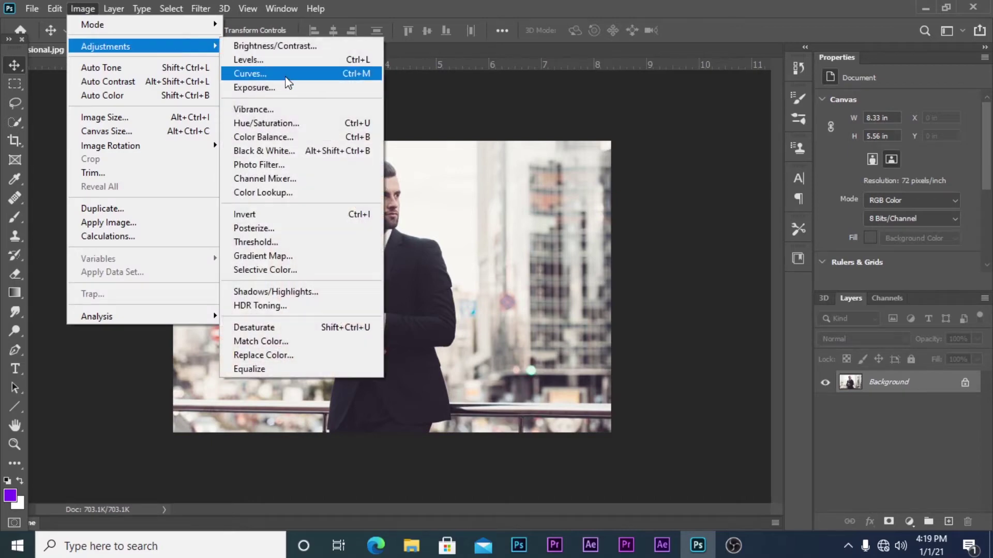
pyautogui.click(287, 79)
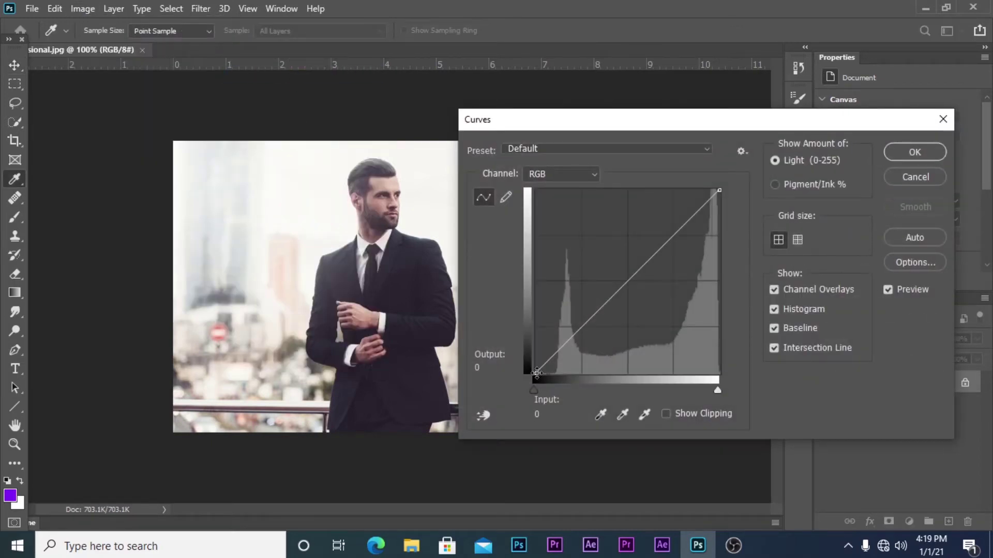
pyautogui.moveTo(536, 372); pyautogui.dragTo(562, 374)
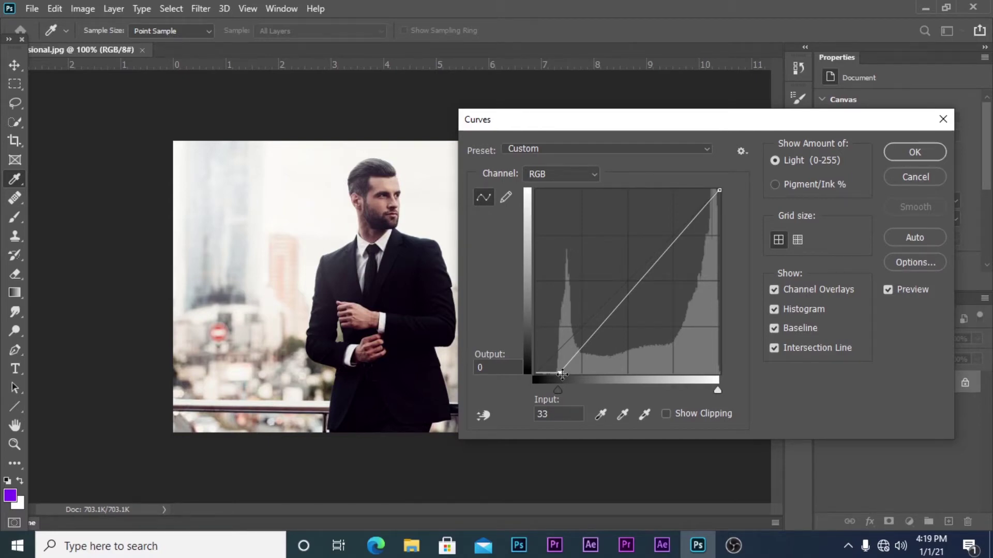
pyautogui.moveTo(562, 373); pyautogui.dragTo(572, 373)
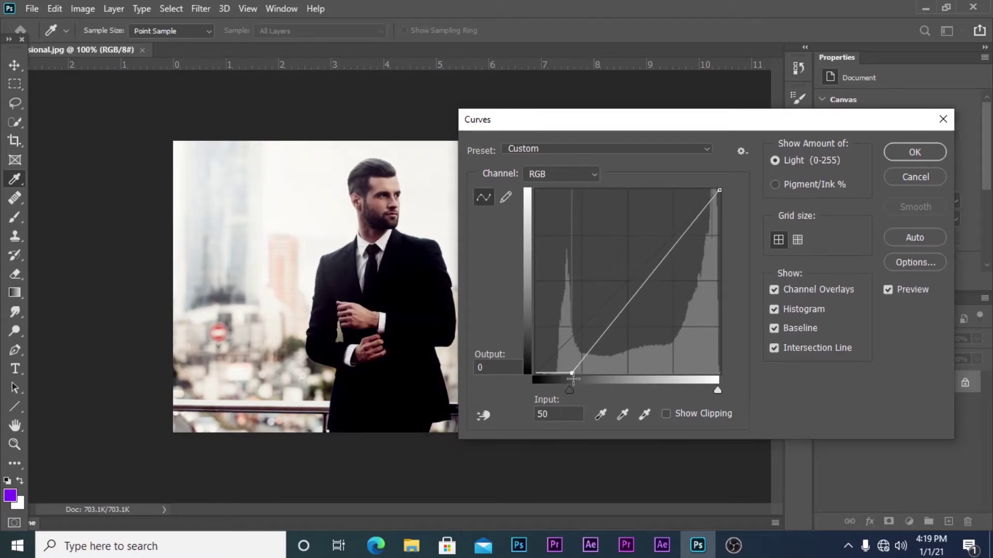
pyautogui.click(906, 157)
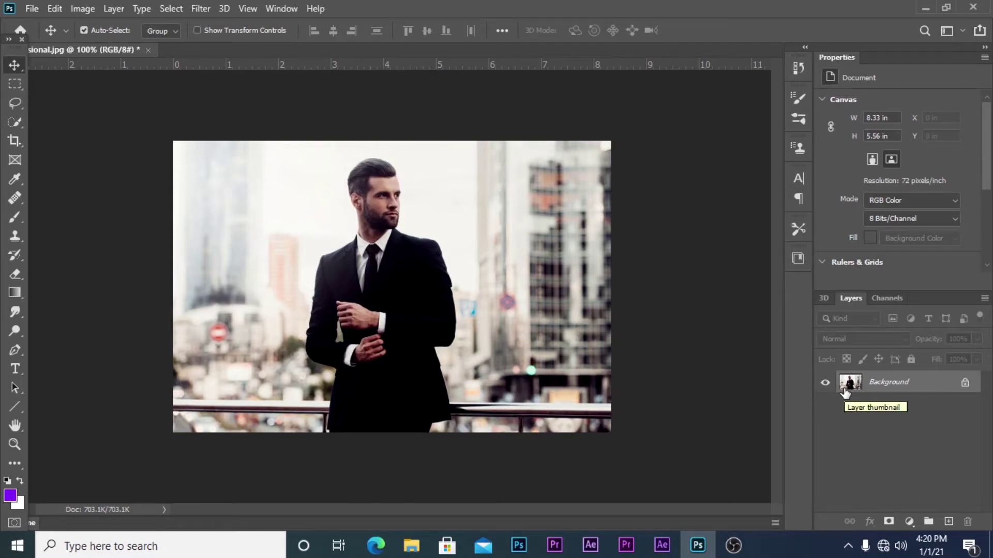
# Step: Make a copy of the Background layer and rename the copy 'BG'
pyautogui.moveTo(845, 392)
pyautogui.mouseDown()
pyautogui.moveTo(950, 510)
pyautogui.moveTo(948, 521)
pyautogui.mouseUp()
pyautogui.doubleClick(896, 382)
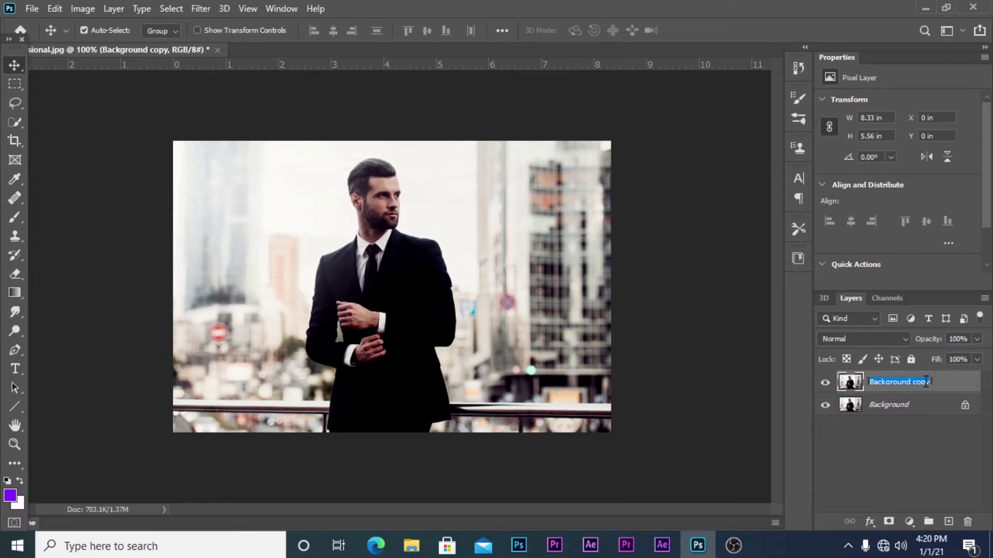
pyautogui.write('B')
pyautogui.write('G')
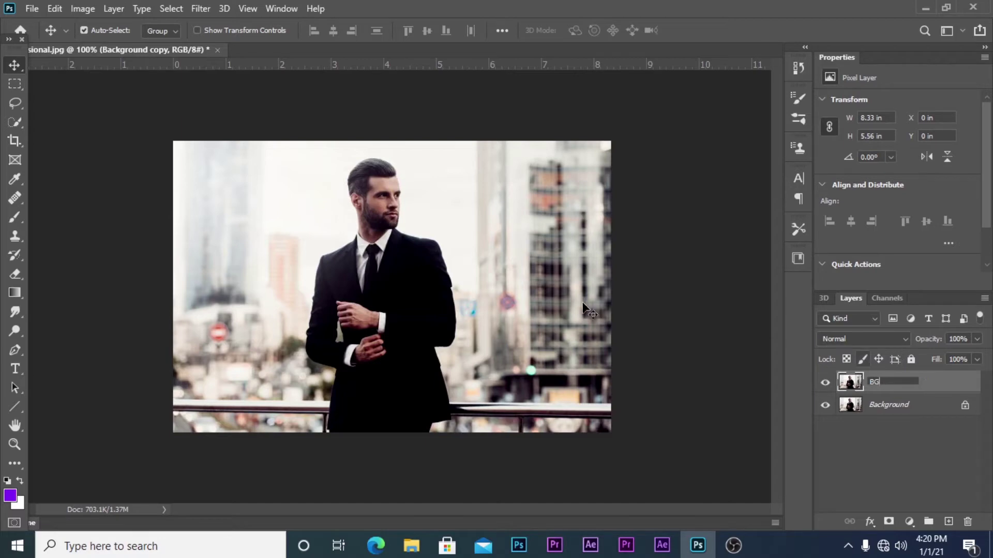
pyautogui.click(664, 284)
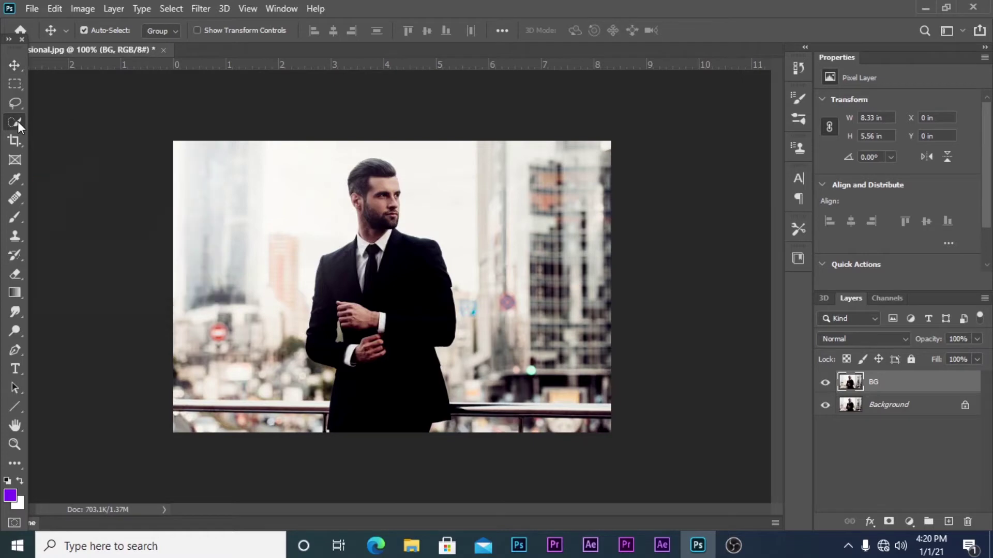
# Step: Try a quick selection around the tie knot, then deselect and zoom back out
pyautogui.click(17, 121)
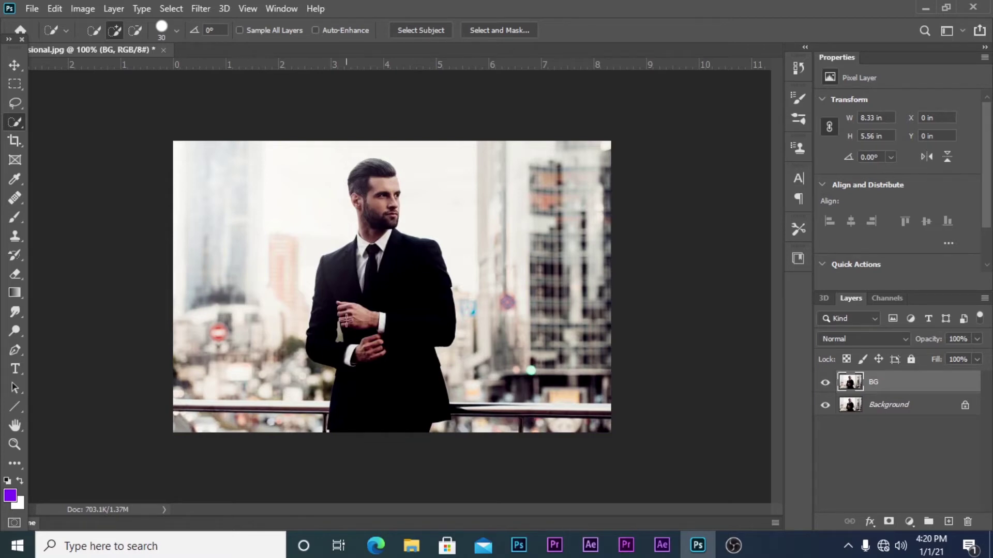
pyautogui.press('z')
pyautogui.click(378, 261)
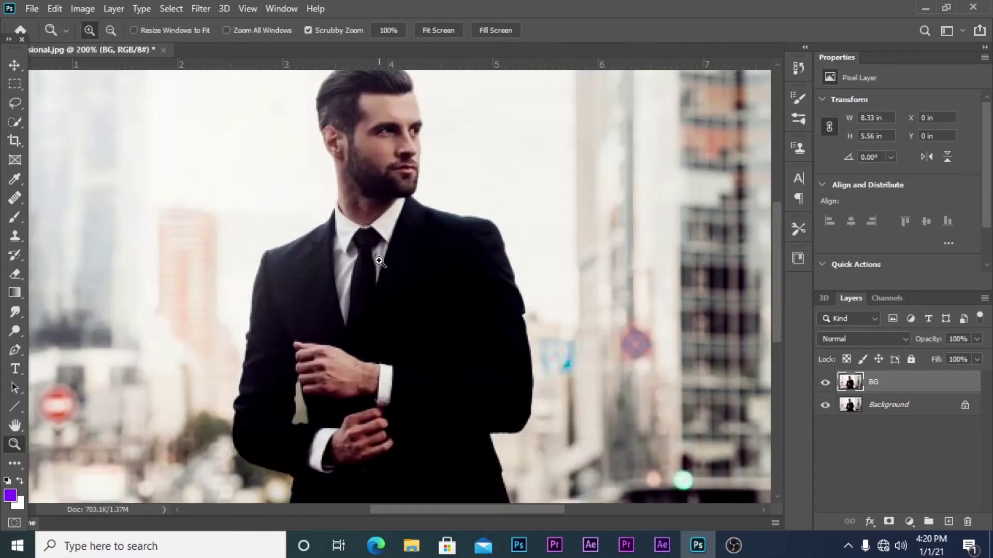
pyautogui.press('w')
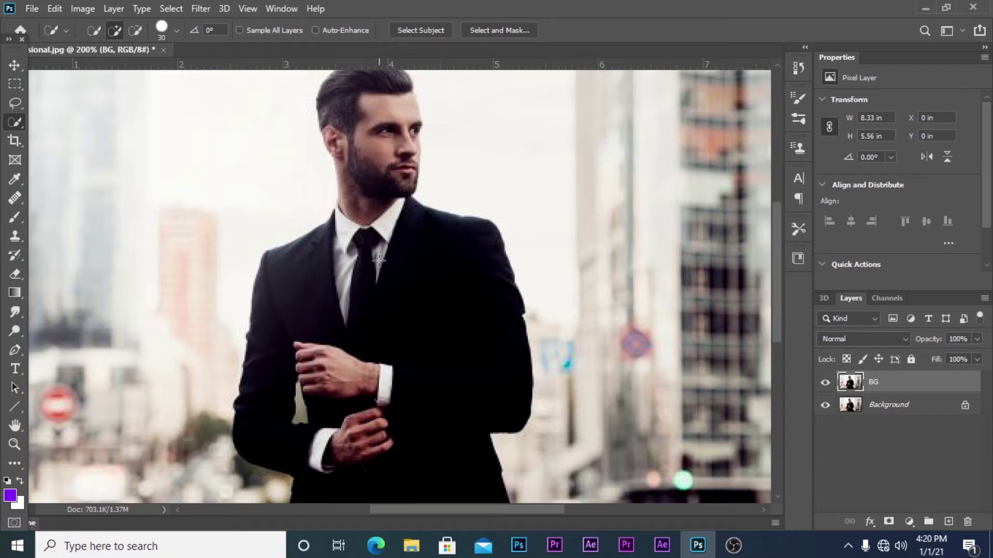
pyautogui.click(378, 260)
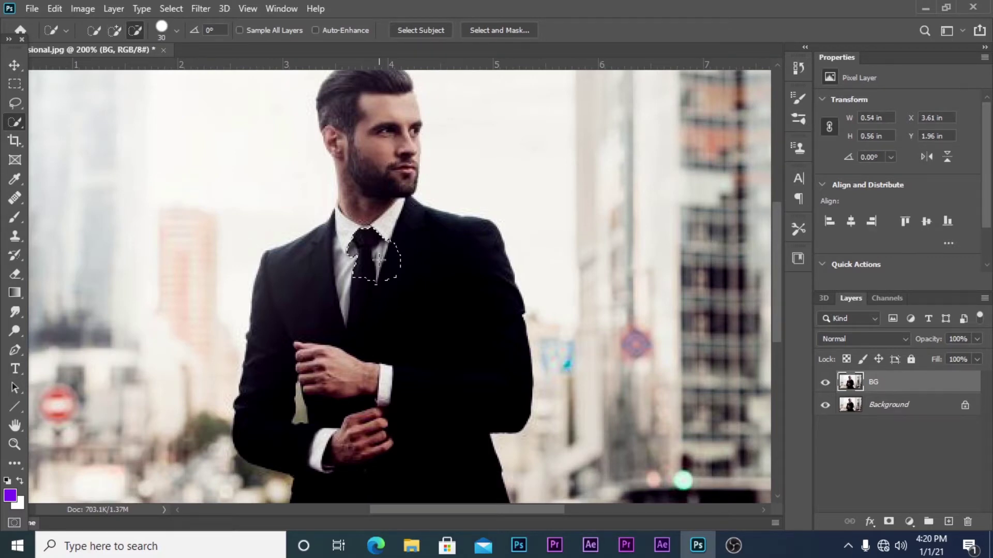
pyautogui.hotkey('ctrl', 'd')
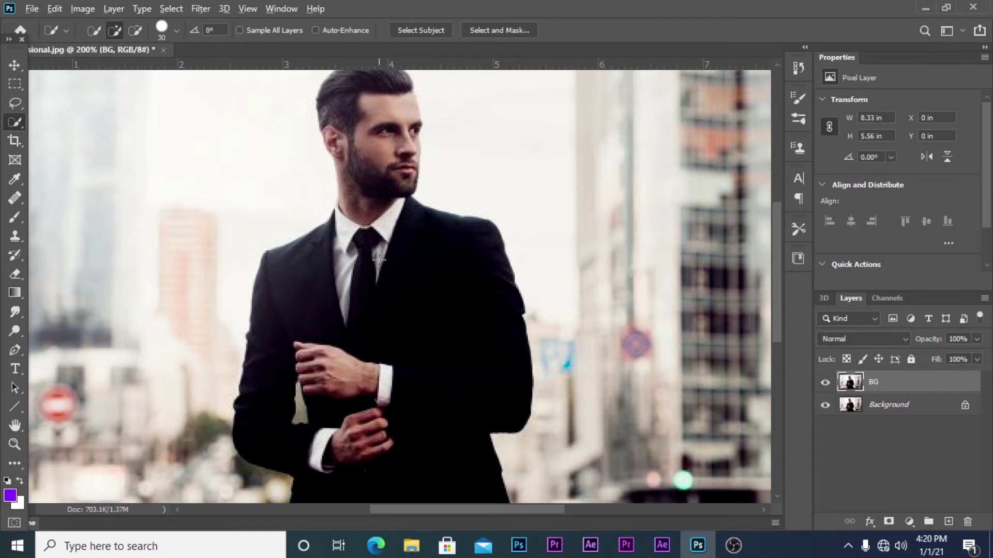
pyautogui.press('z')
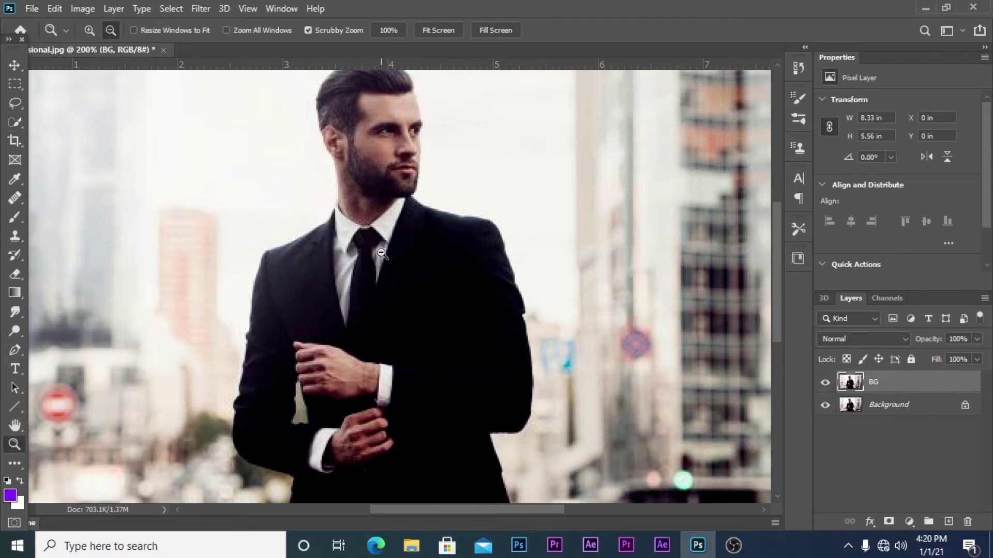
pyautogui.keyDown('alt'); pyautogui.click(381, 253); pyautogui.keyUp('alt')
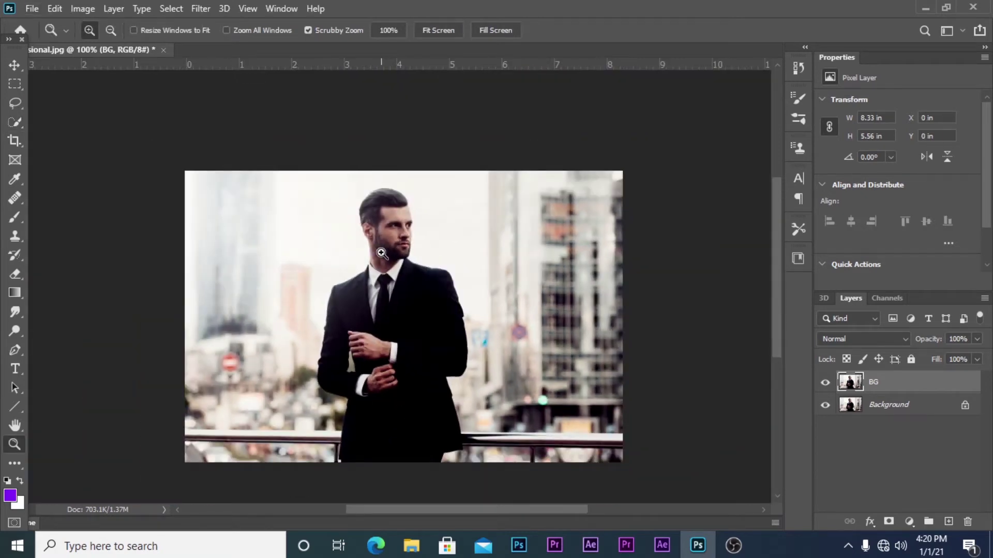
pyautogui.click(381, 253)
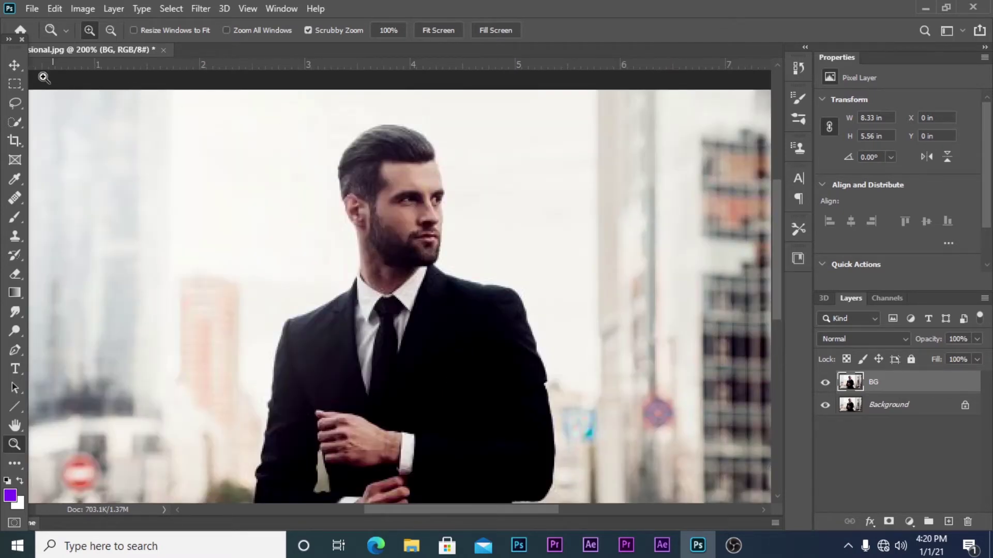
pyautogui.click(14, 66)
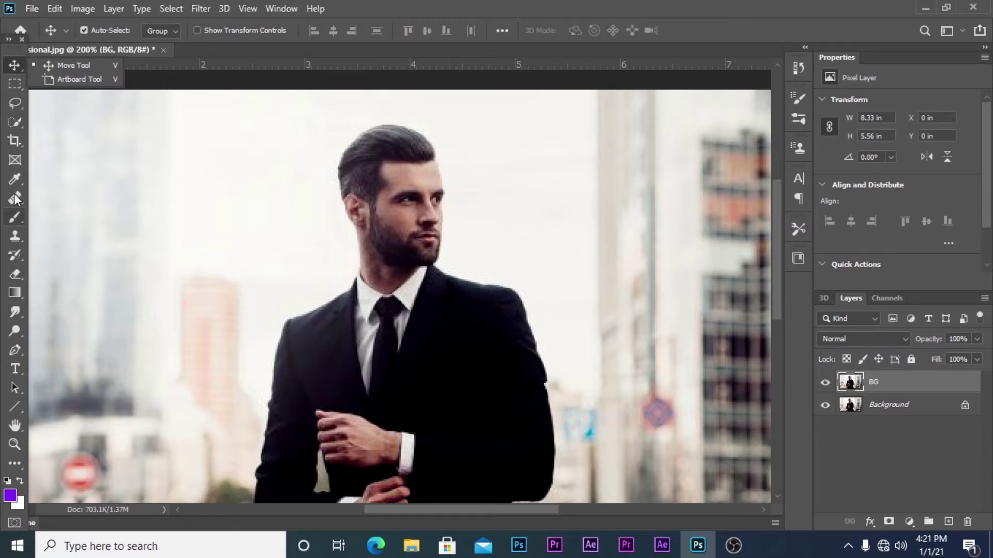
# Step: Try a quick selection on the top of the hair, clear it, and zoom out to the whole photo
pyautogui.click(11, 118)
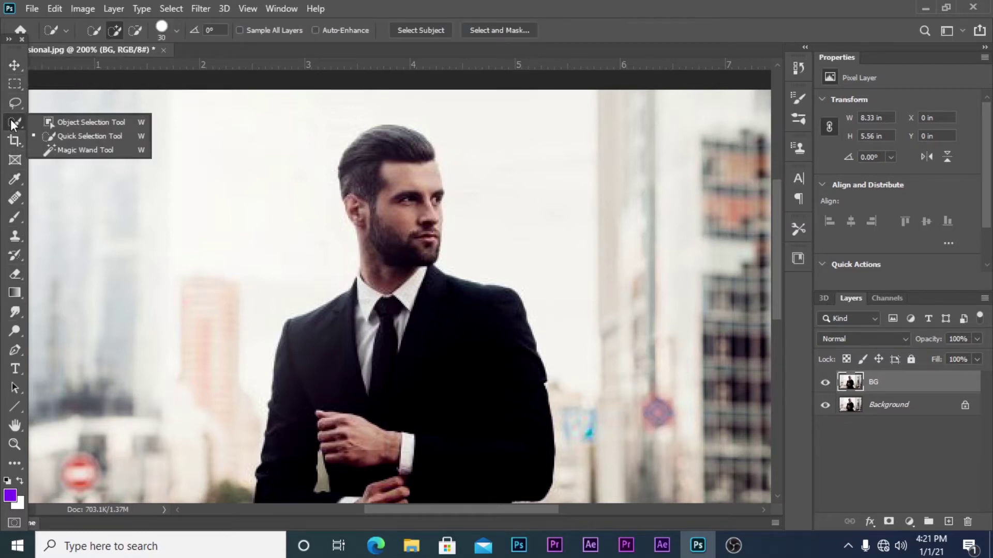
pyautogui.click(66, 137)
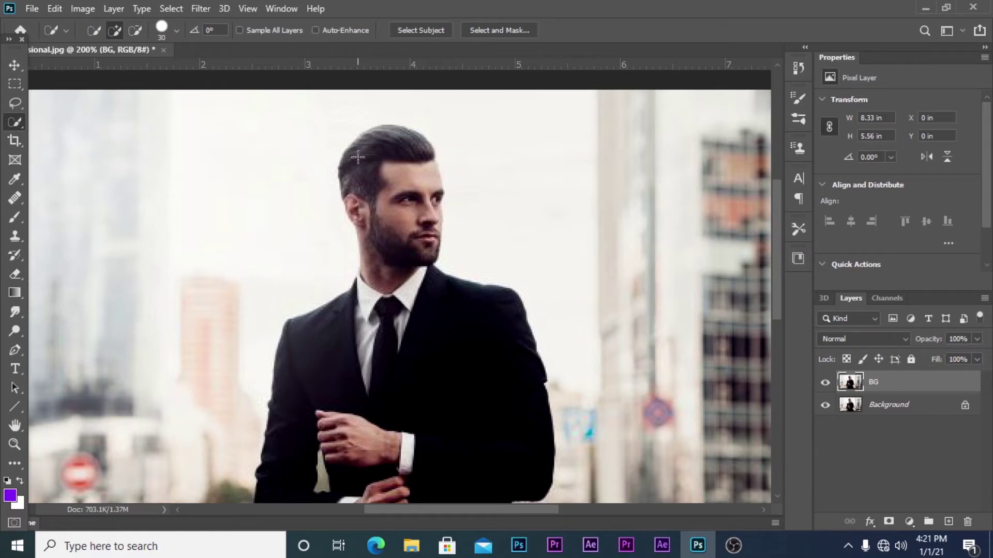
pyautogui.keyDown('ctrl'); pyautogui.click(357, 159); pyautogui.keyUp('ctrl')
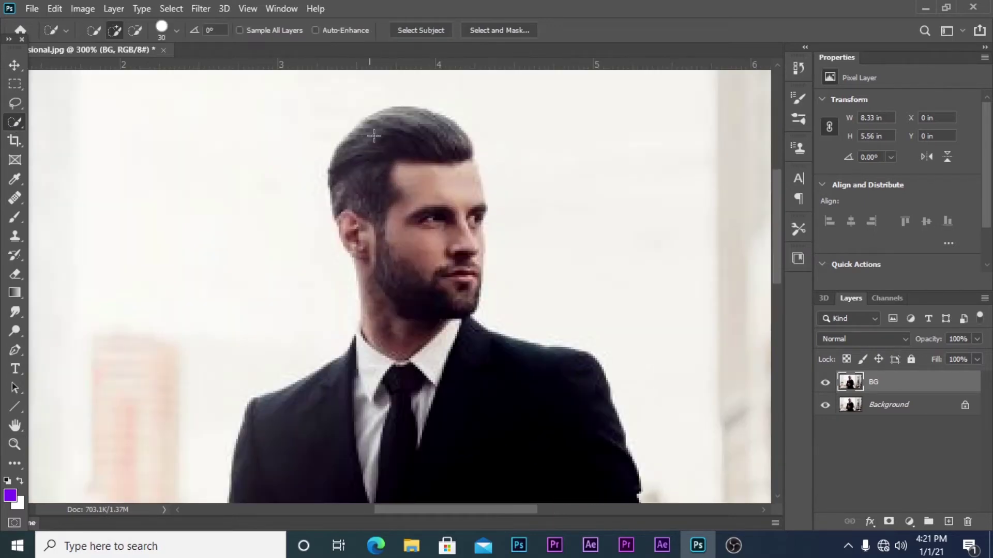
pyautogui.moveTo(374, 136); pyautogui.dragTo(420, 157)
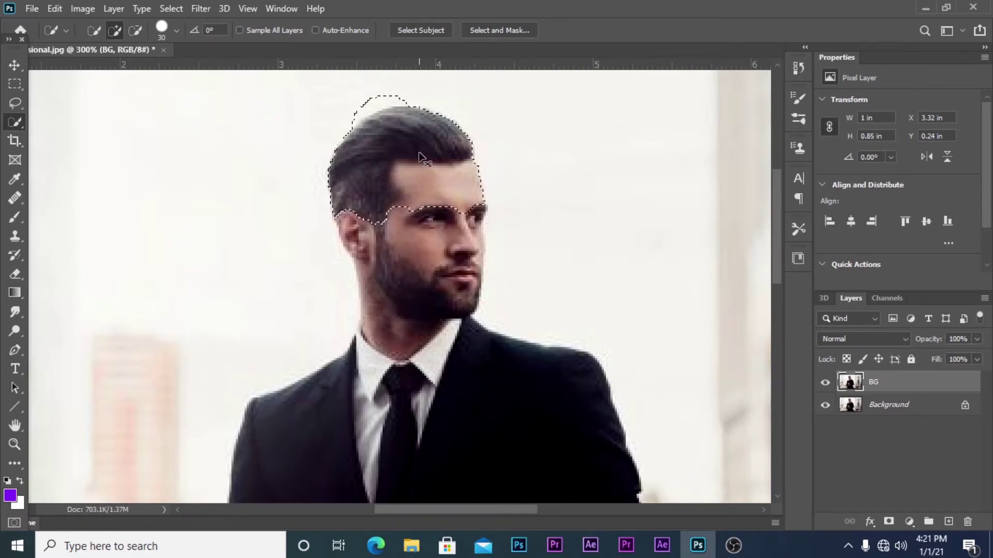
pyautogui.hotkey('ctrl', 'd')
pyautogui.press('z')
pyautogui.keyDown('alt'); pyautogui.click(452, 209); pyautogui.keyUp('alt')
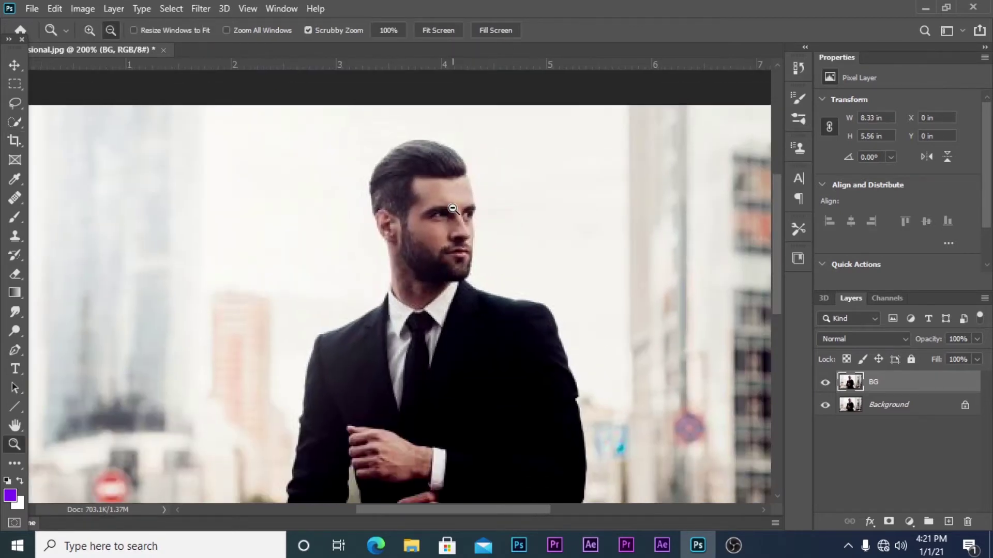
pyautogui.moveTo(448, 250); pyautogui.dragTo(460, 179)
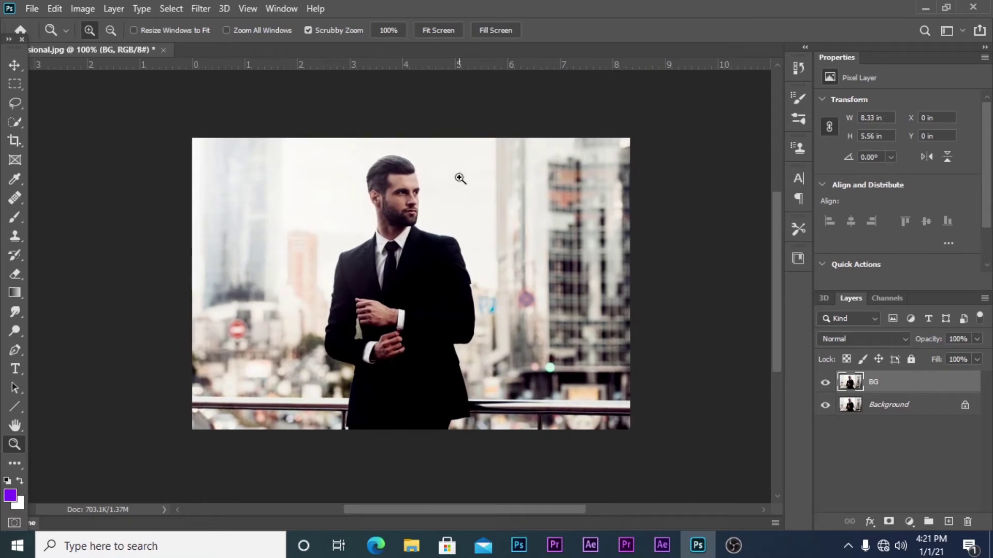
pyautogui.click(355, 170)
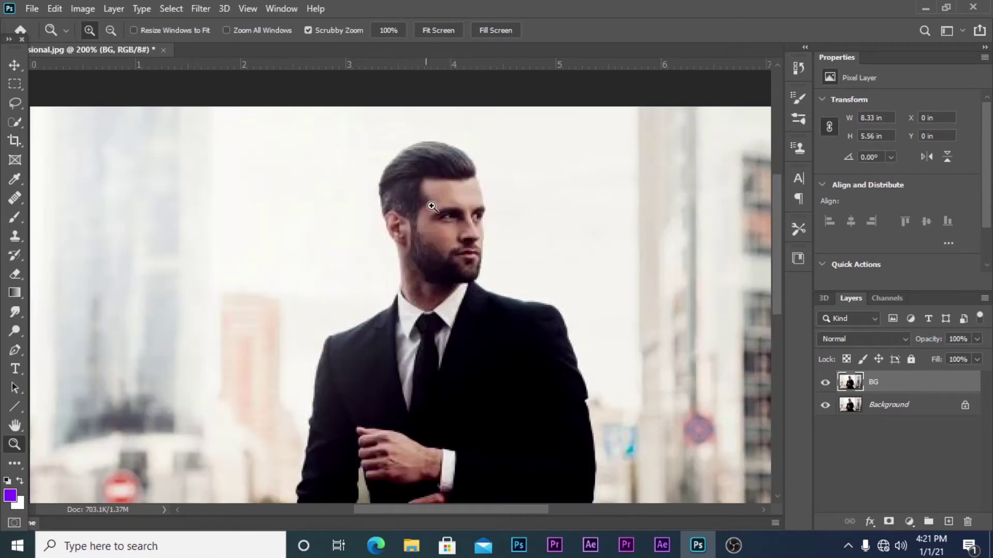
pyautogui.keyDown('alt'); pyautogui.click(417, 268); pyautogui.keyUp('alt')
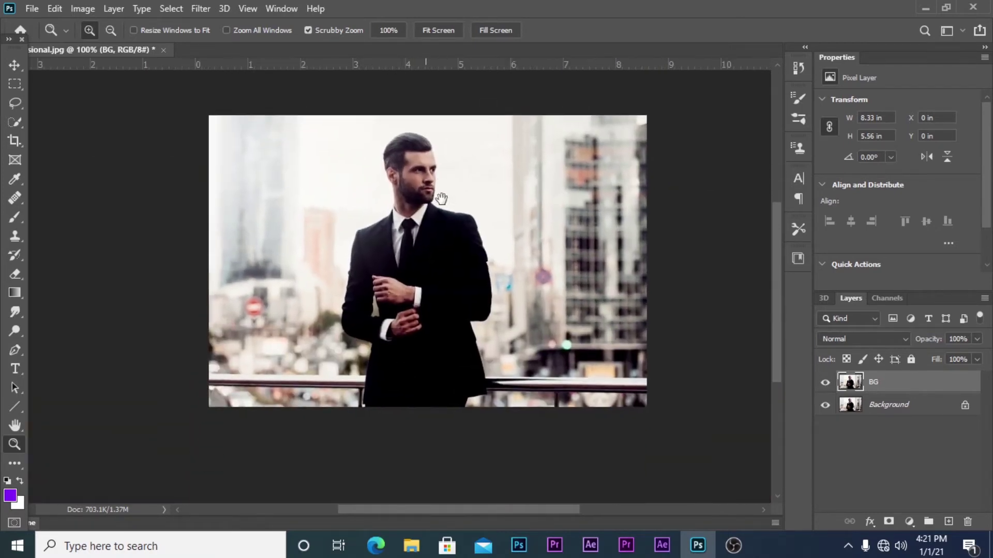
# Step: Quick-select the man's head, neck and torso, subtracting the railing bump beside the suit
pyautogui.click(12, 122)
pyautogui.moveTo(400, 179)
pyautogui.mouseDown()
pyautogui.moveTo(415, 321)
pyautogui.moveTo(387, 368)
pyautogui.mouseUp()
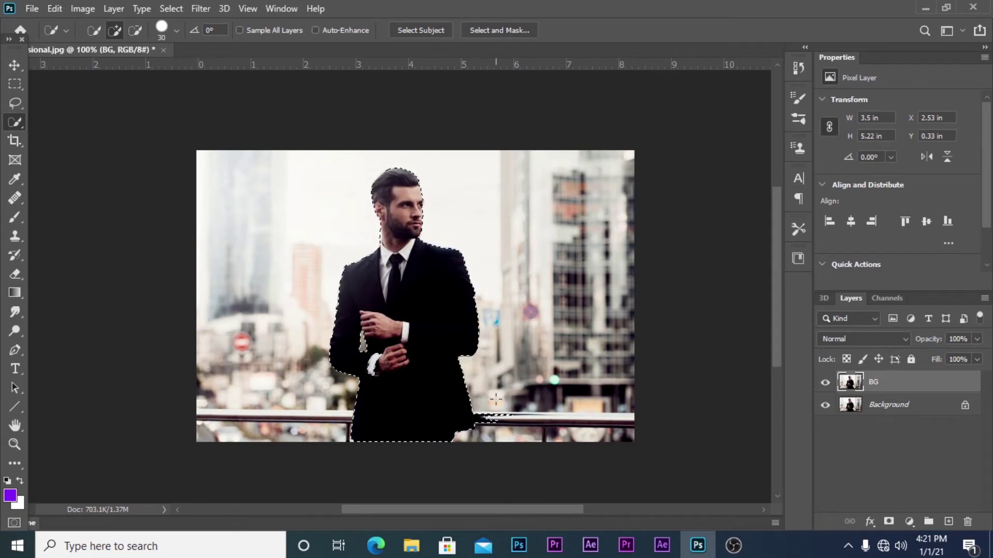
pyautogui.press('alt')
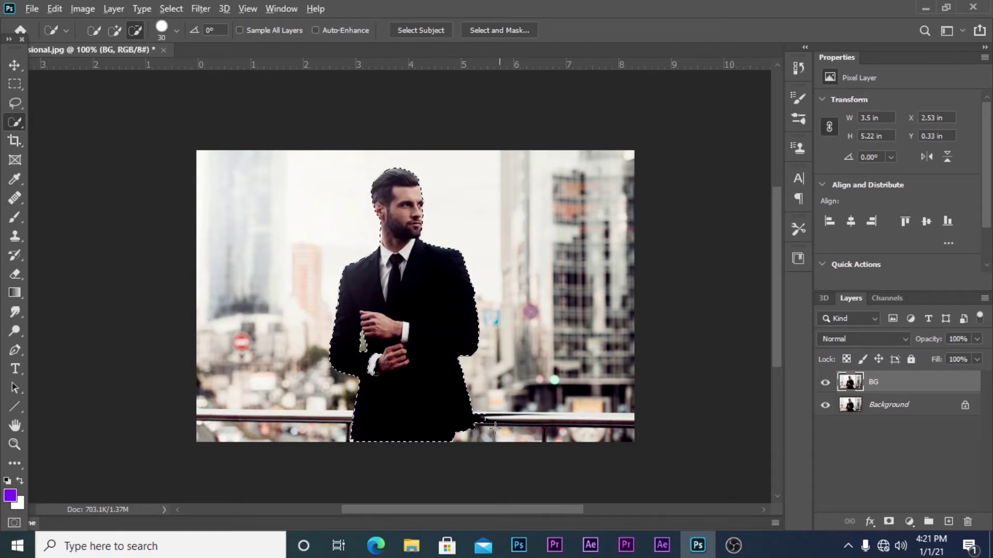
pyautogui.keyDown('alt'); pyautogui.click(490, 426); pyautogui.keyUp('alt')
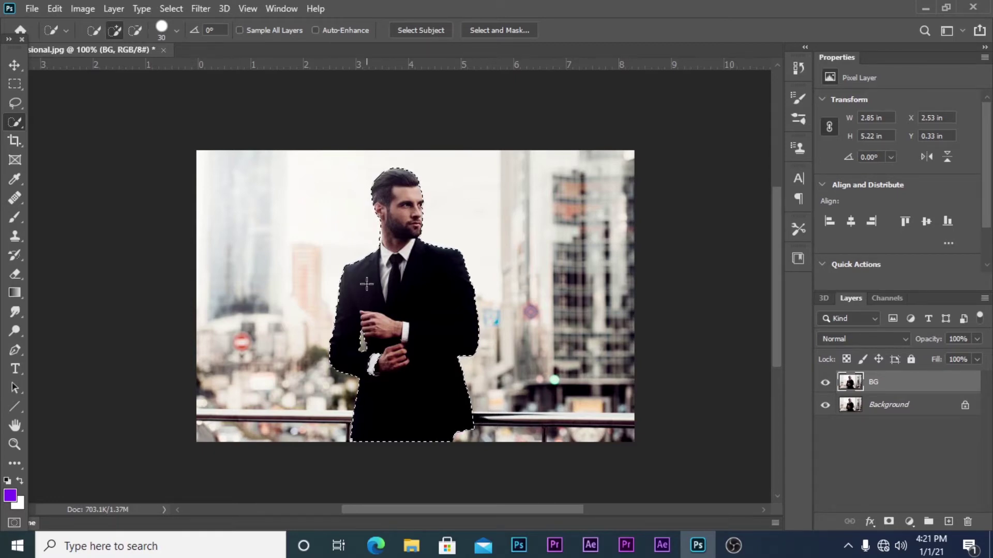
pyautogui.press('z')
pyautogui.click(410, 214)
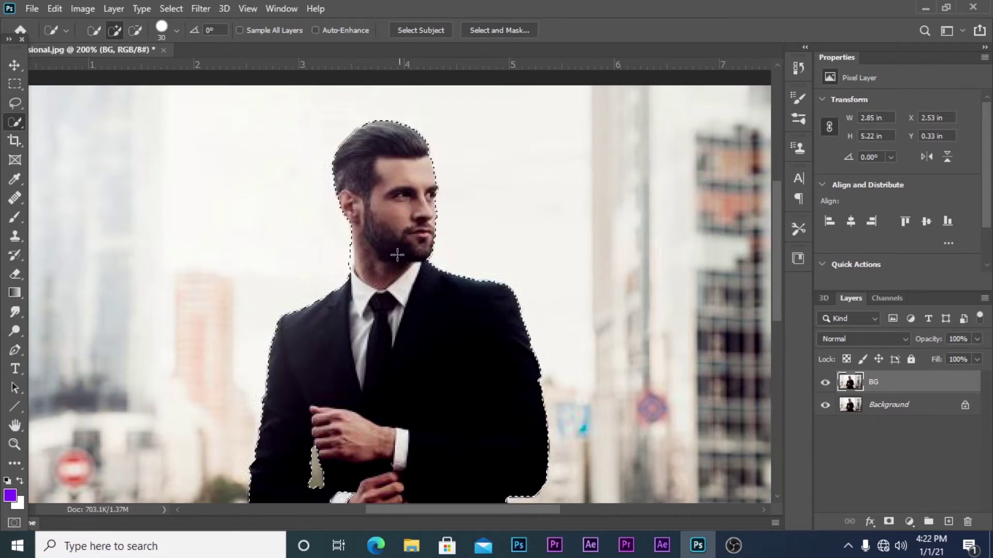
# Step: Refine the selection around the head and shoulders, then zoom back out to the full photo
pyautogui.press('z')
pyautogui.click(336, 215)
pyautogui.press('w')
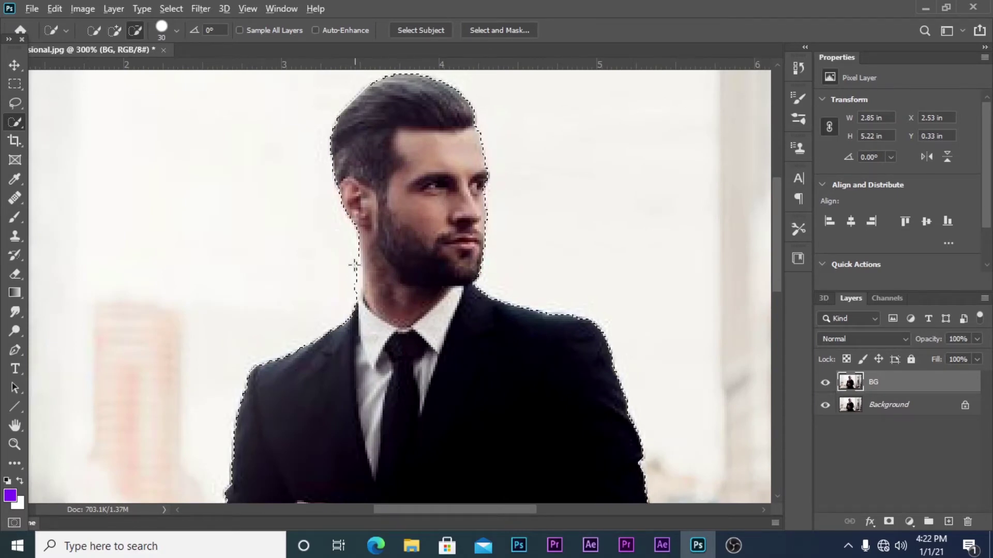
pyautogui.press('alt')
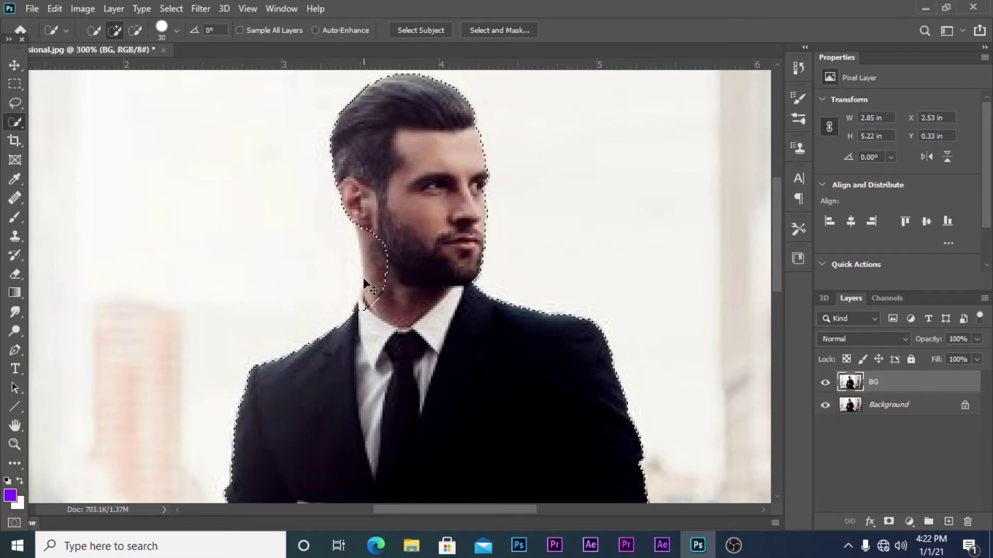
pyautogui.press('alt')
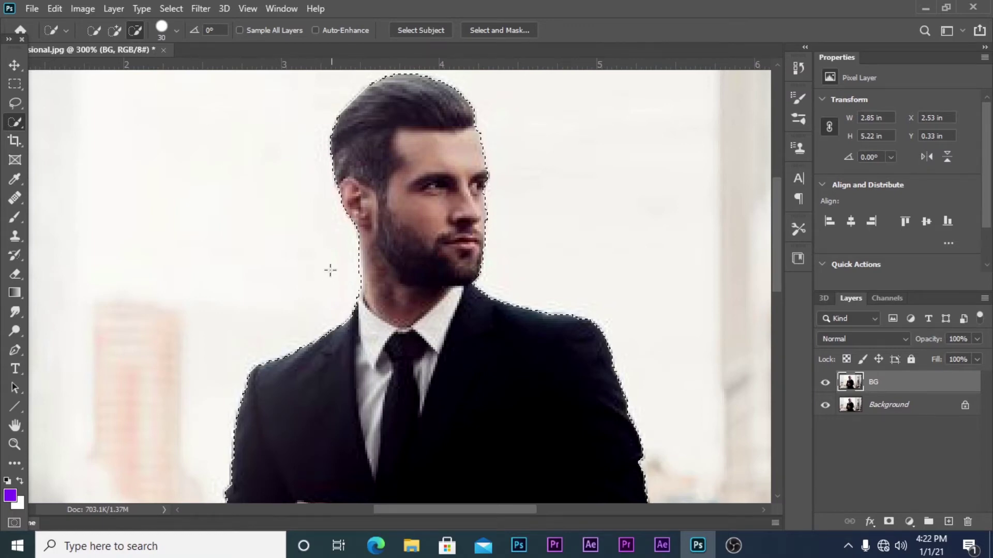
pyautogui.press('z')
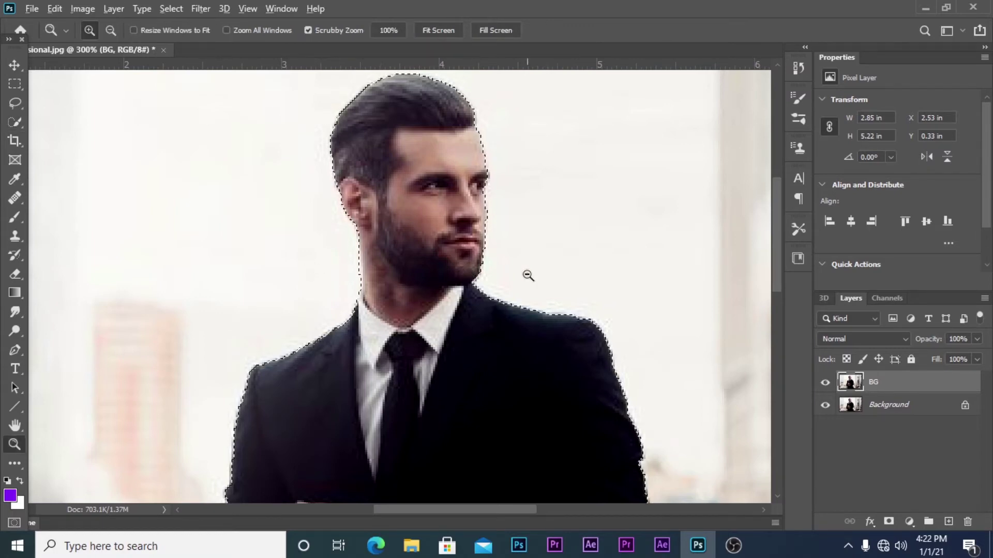
pyautogui.keyDown('alt'); pyautogui.click(529, 275); pyautogui.keyUp('alt')
pyautogui.keyDown('alt'); pyautogui.click(528, 275); pyautogui.keyUp('alt')
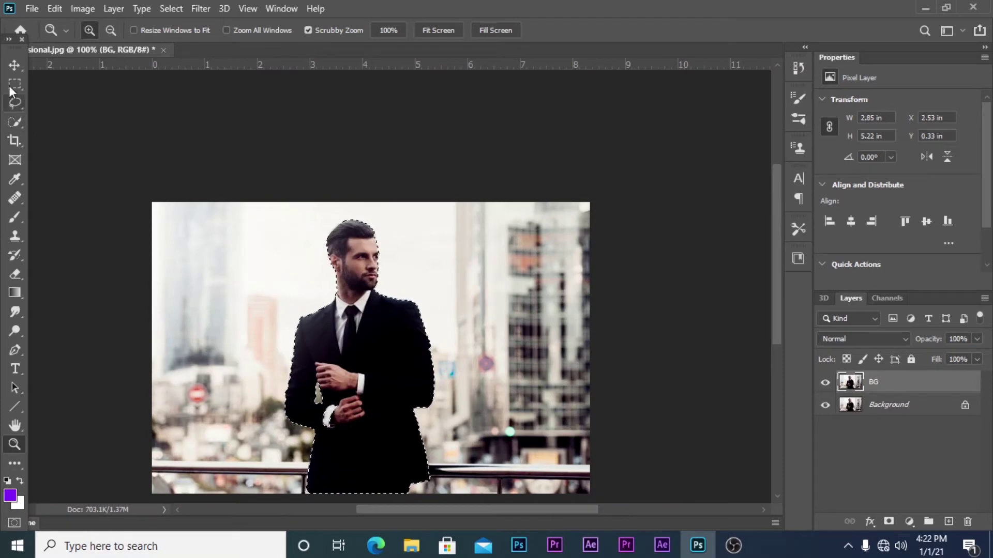
pyautogui.click(14, 66)
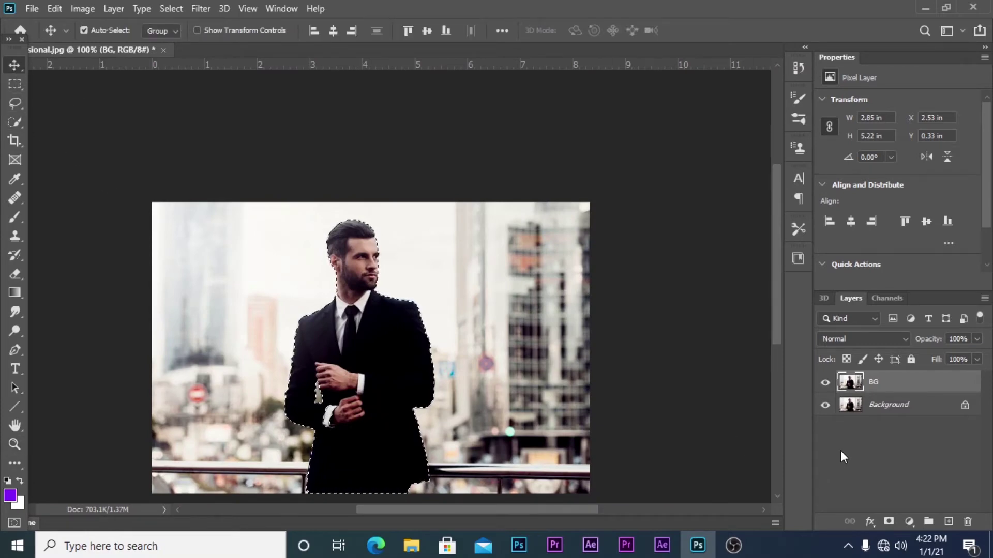
# Step: Add a layer mask to BG from the man selection and toggle Background visibility to check the cutout
pyautogui.click(888, 522)
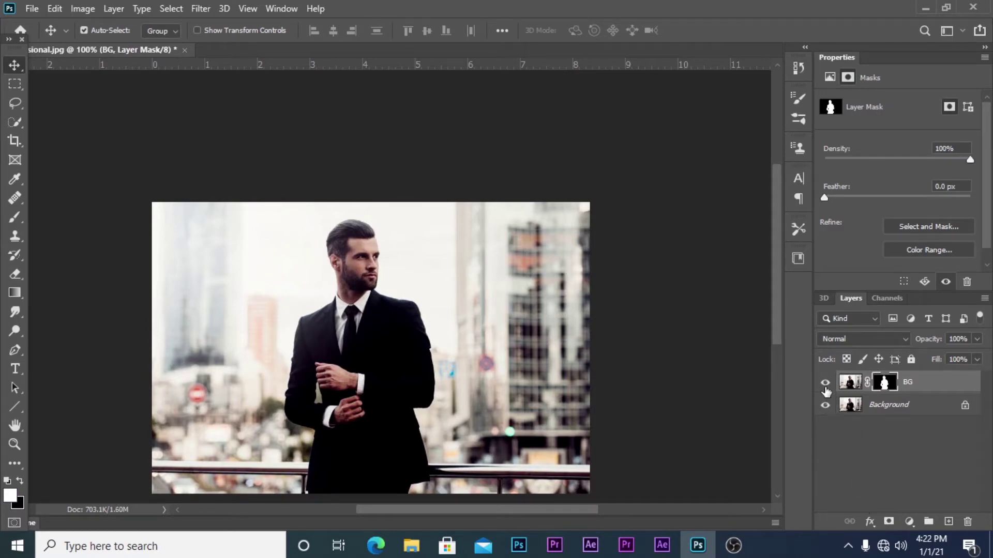
pyautogui.click(825, 405)
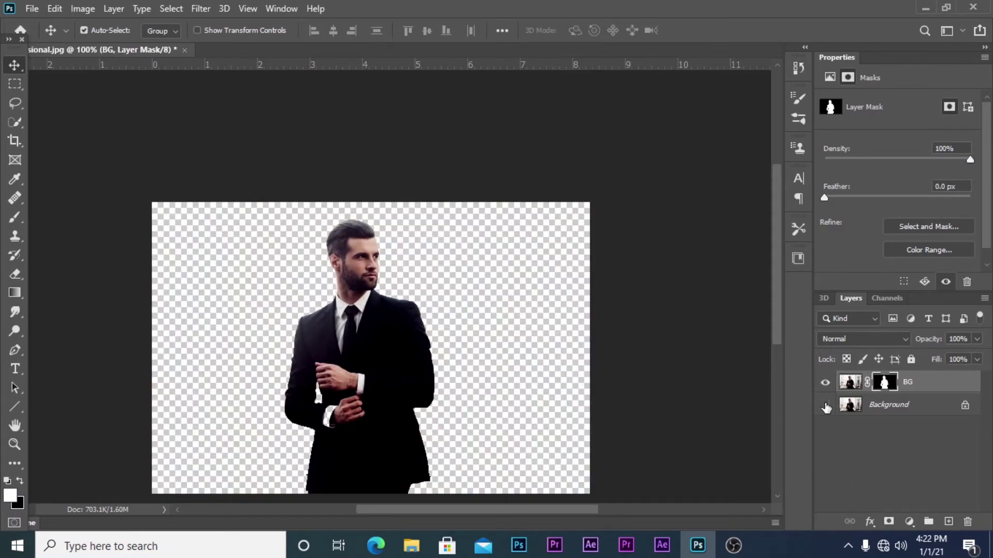
pyautogui.click(826, 406)
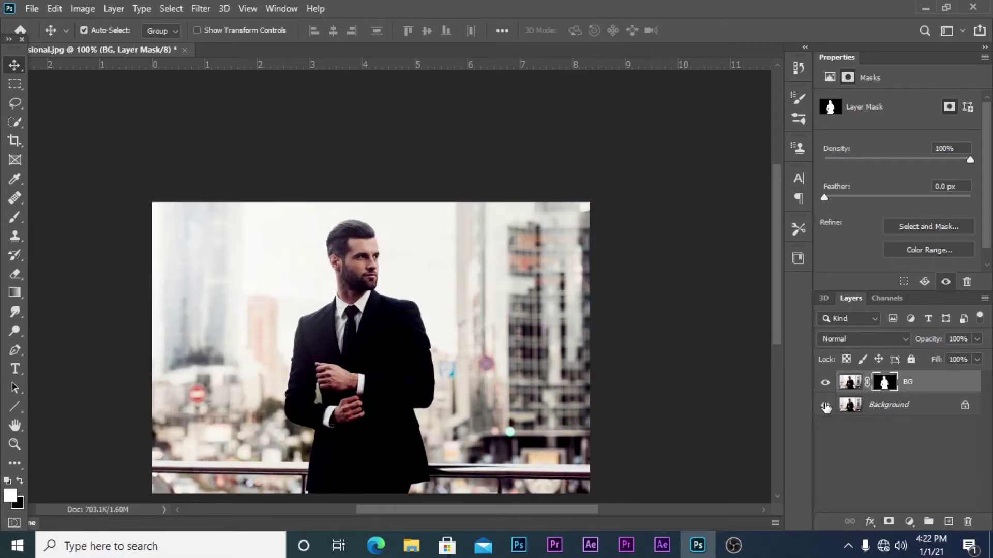
pyautogui.click(825, 406)
pyautogui.click(825, 405)
# Step: Add a Solid Color fill layer set to near-black 020202
pyautogui.click(909, 522)
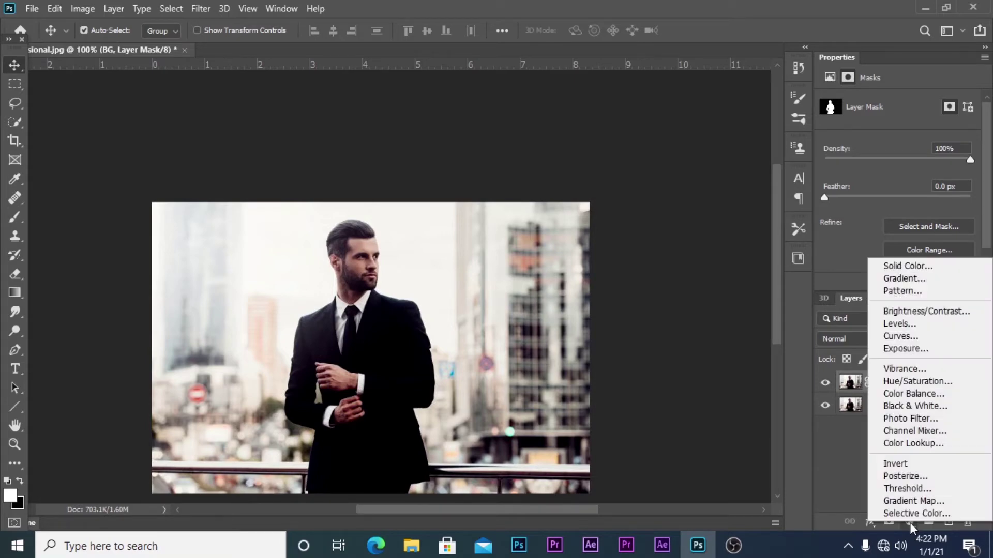
pyautogui.click(897, 266)
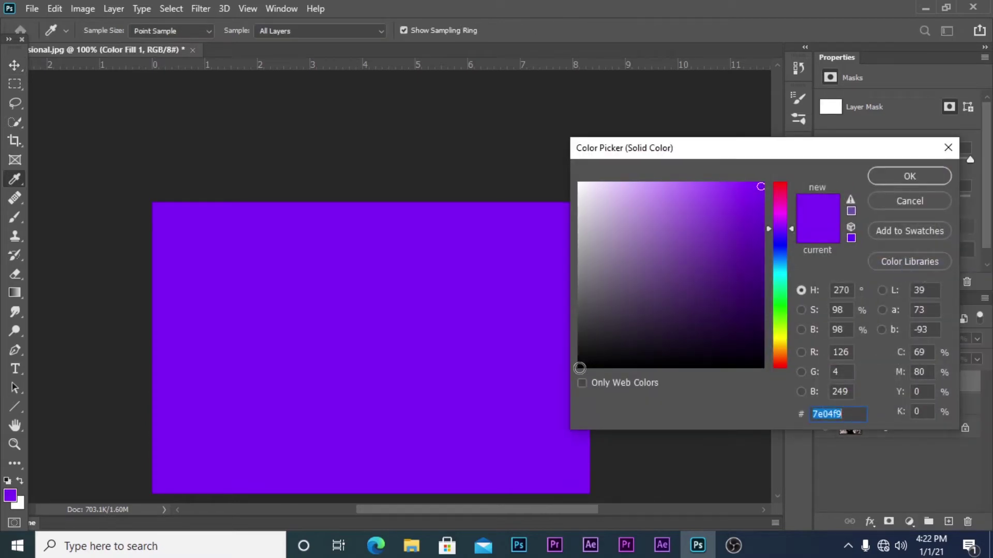
pyautogui.click(580, 366)
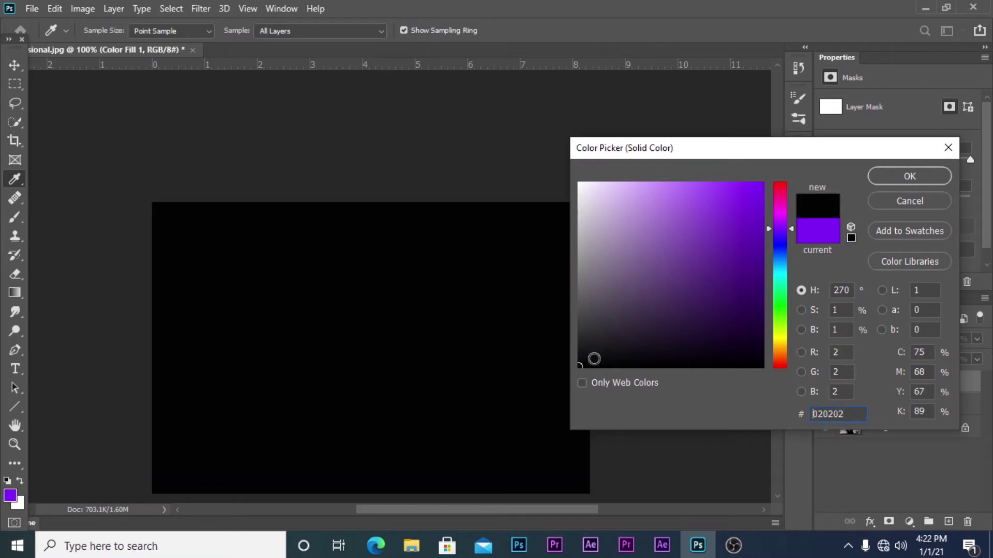
pyautogui.click(913, 178)
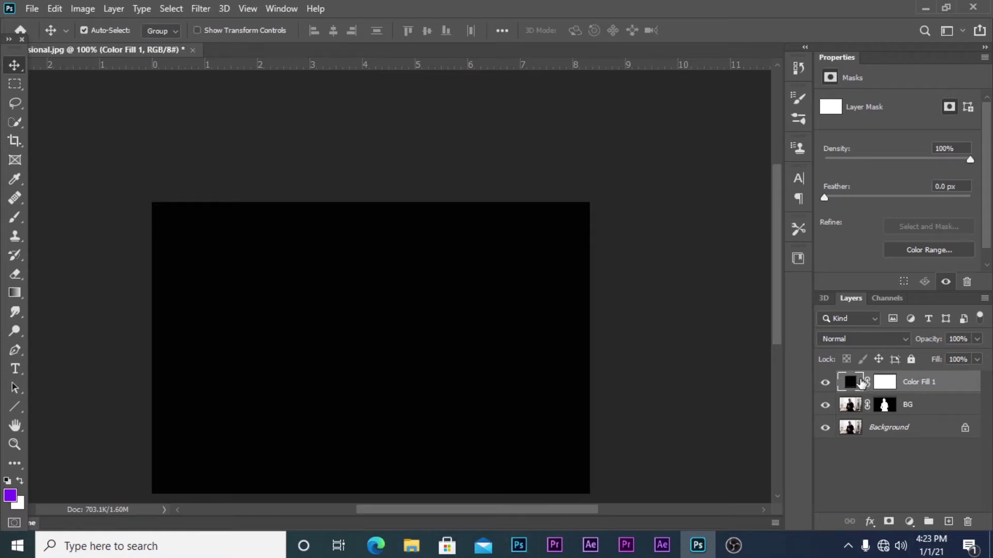
# Step: Move Color Fill 1 beneath BG, zoom in on the man, and target BG's mask for editing
pyautogui.moveTo(856, 381); pyautogui.dragTo(856, 416)
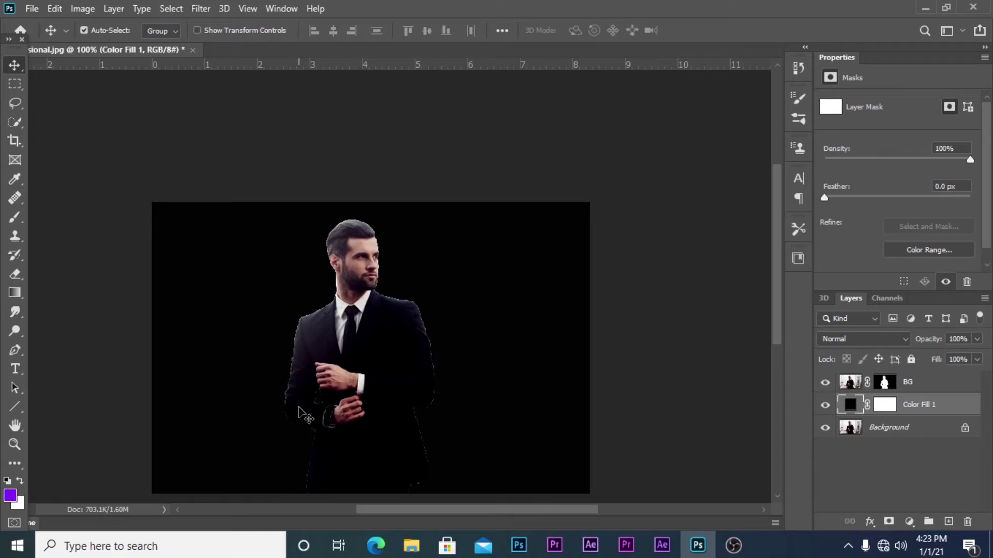
pyautogui.press('z')
pyautogui.click(321, 356)
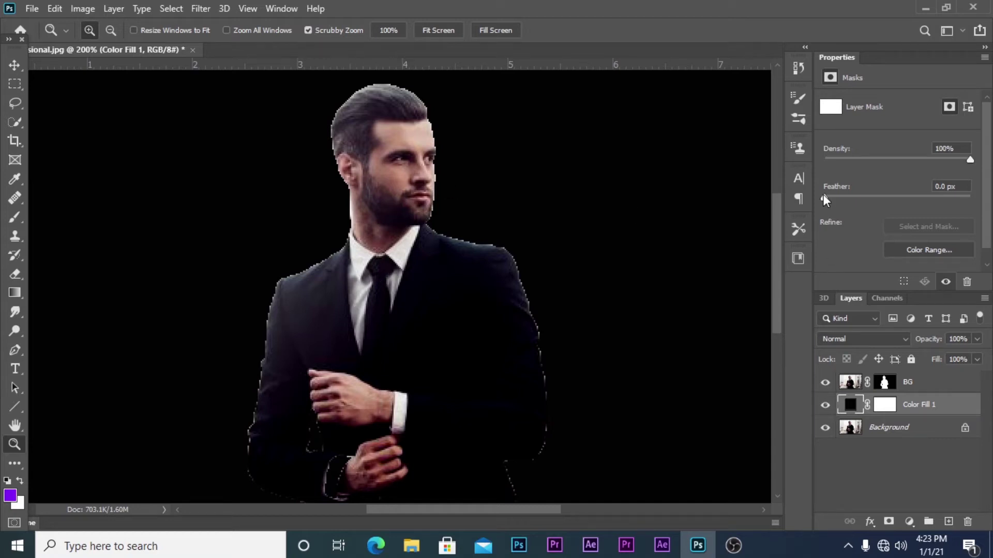
pyautogui.click(884, 383)
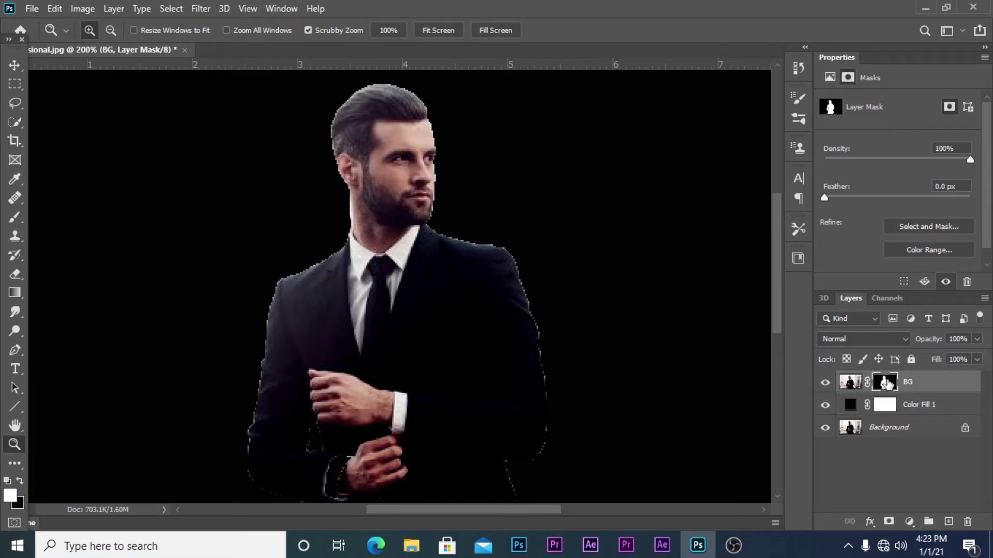
pyautogui.click(16, 123)
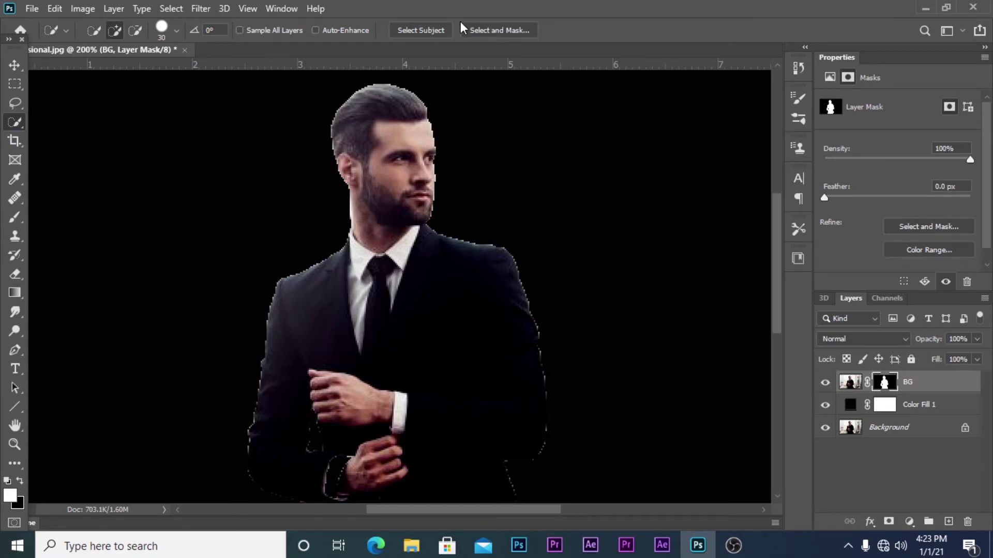
# Step: Make the BG layer's mask, not its image, the active edit target
pyautogui.click(491, 29)
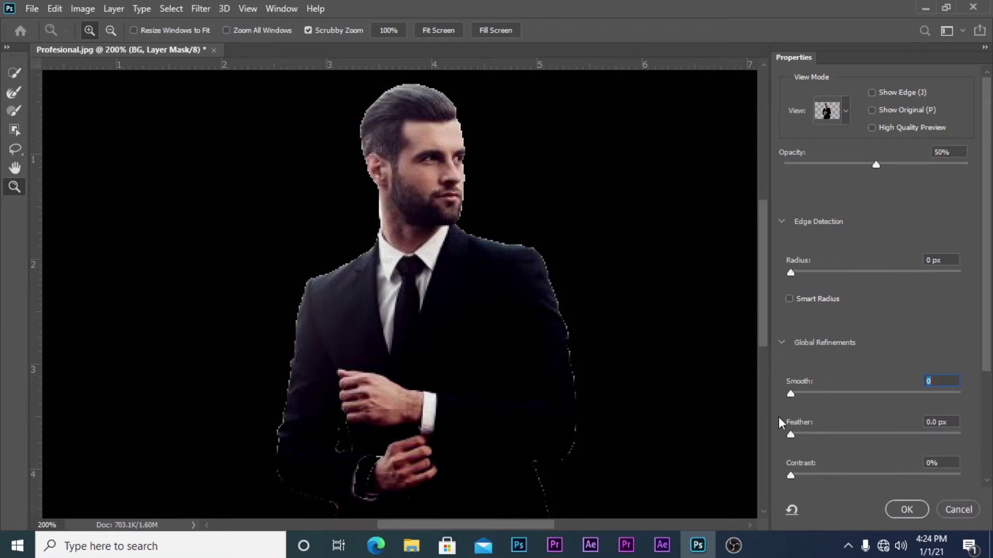
pyautogui.click(960, 509)
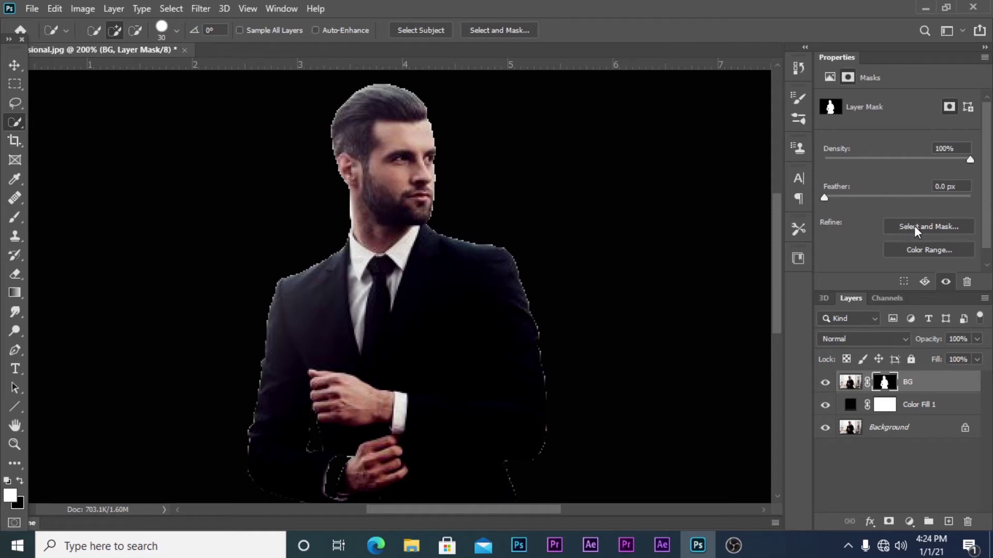
pyautogui.click(851, 385)
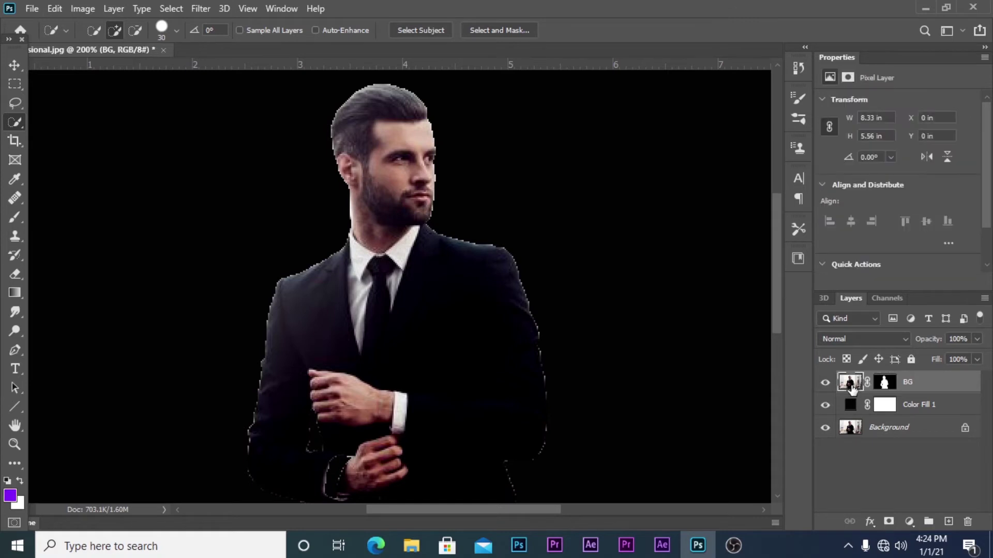
pyautogui.click(885, 382)
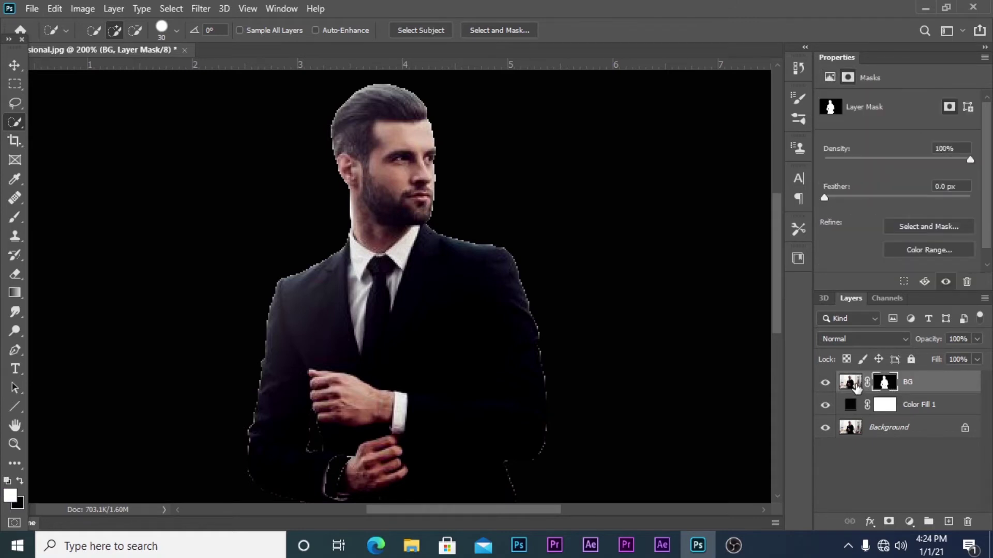
pyautogui.click(850, 383)
pyautogui.click(885, 383)
# Step: Open Select and Mask on the mask, review view modes, and reveal the refinement settings
pyautogui.click(528, 30)
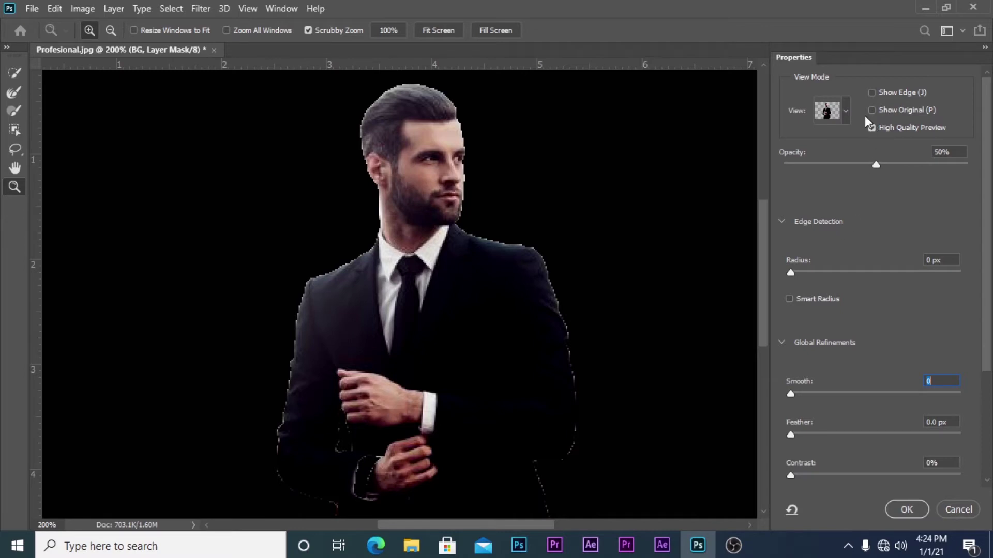
pyautogui.click(843, 112)
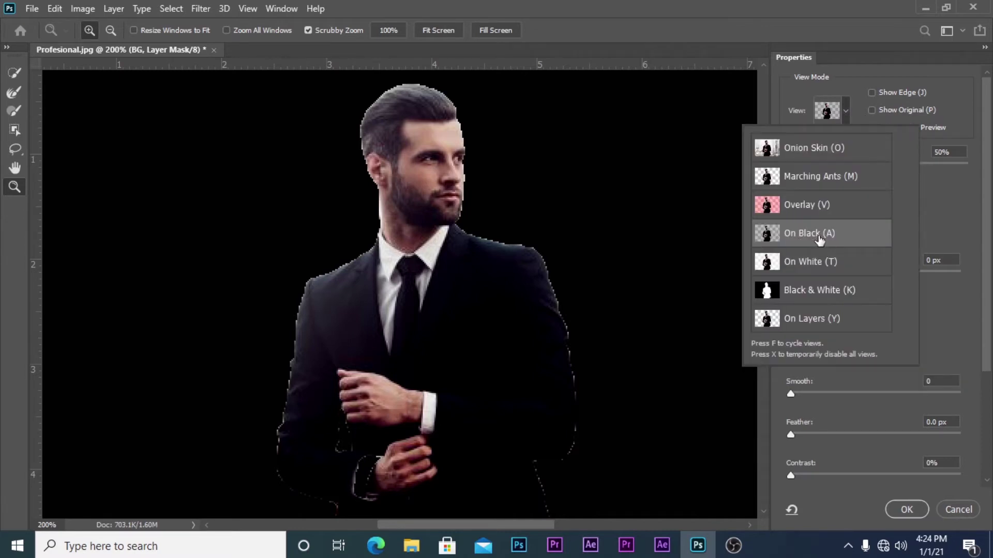
pyautogui.click(960, 228)
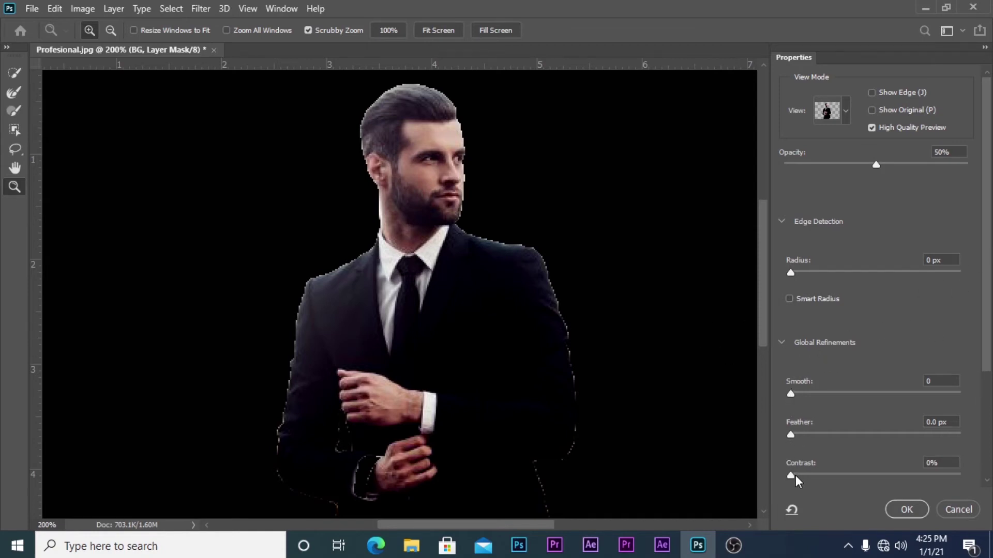
pyautogui.scroll(-3, 857, 383)
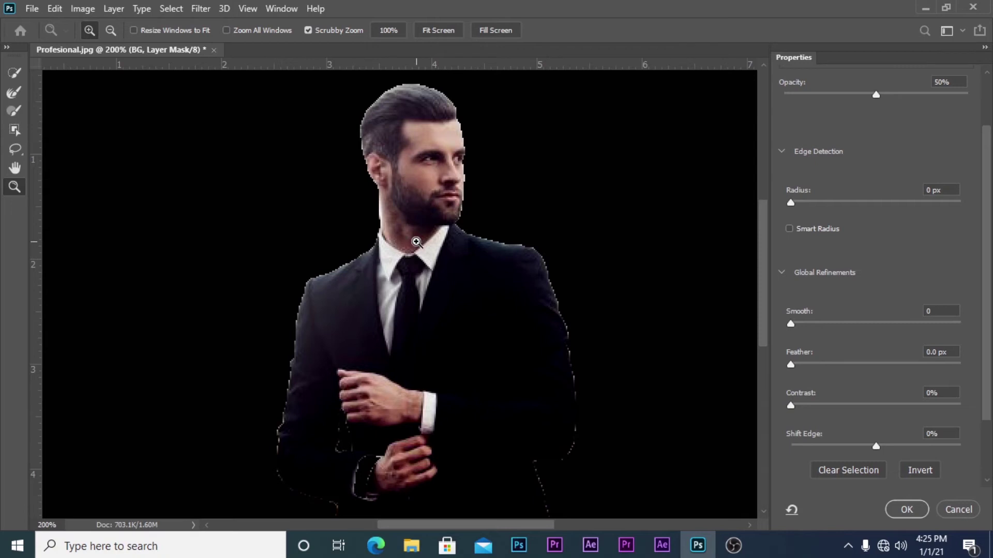
# Step: Zoom in on the collar and head, then set Smooth to 3 and Feather to 0.5 px
pyautogui.click(416, 242)
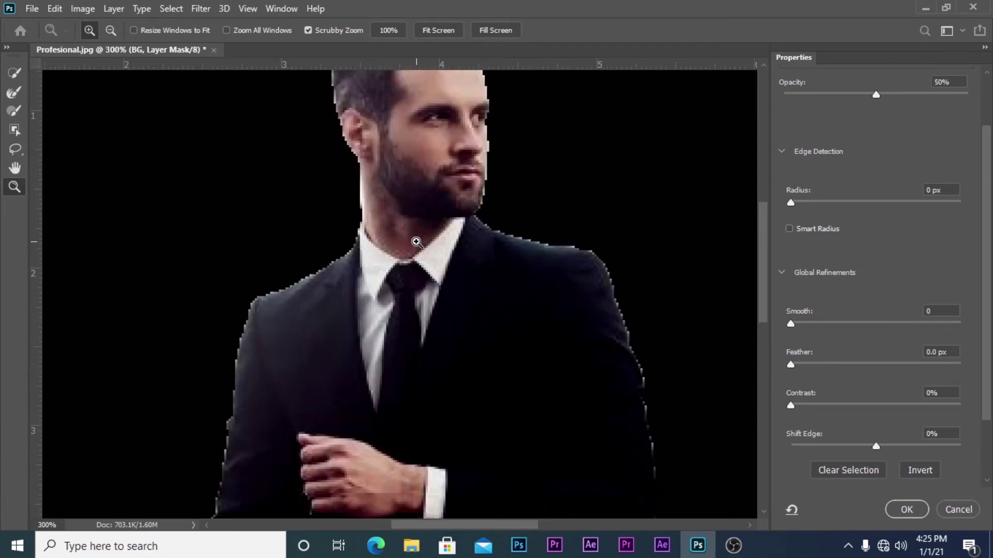
pyautogui.click(416, 242)
pyautogui.moveTo(510, 169)
pyautogui.mouseDown()
pyautogui.moveTo(496, 254)
pyautogui.moveTo(550, 172)
pyautogui.mouseUp()
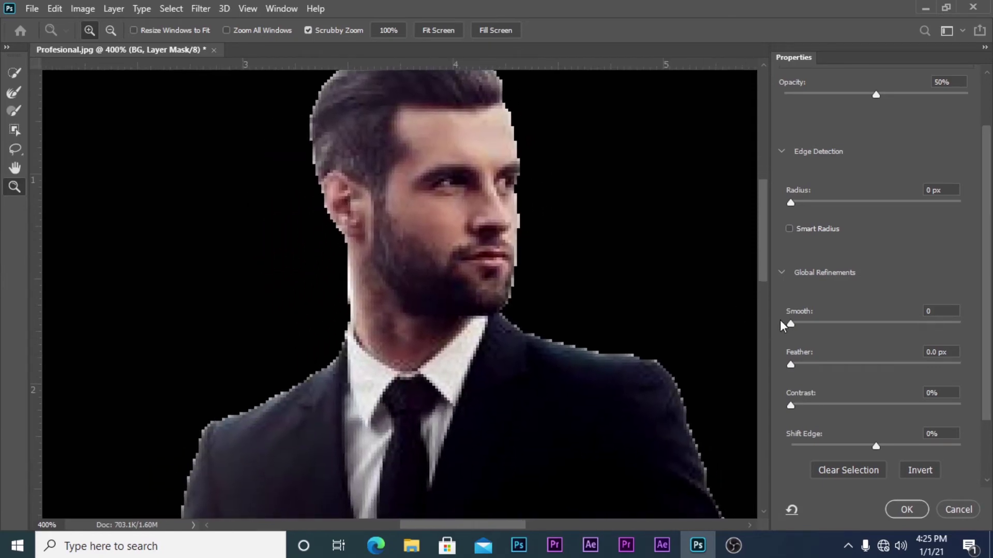
pyautogui.moveTo(790, 324); pyautogui.dragTo(796, 325)
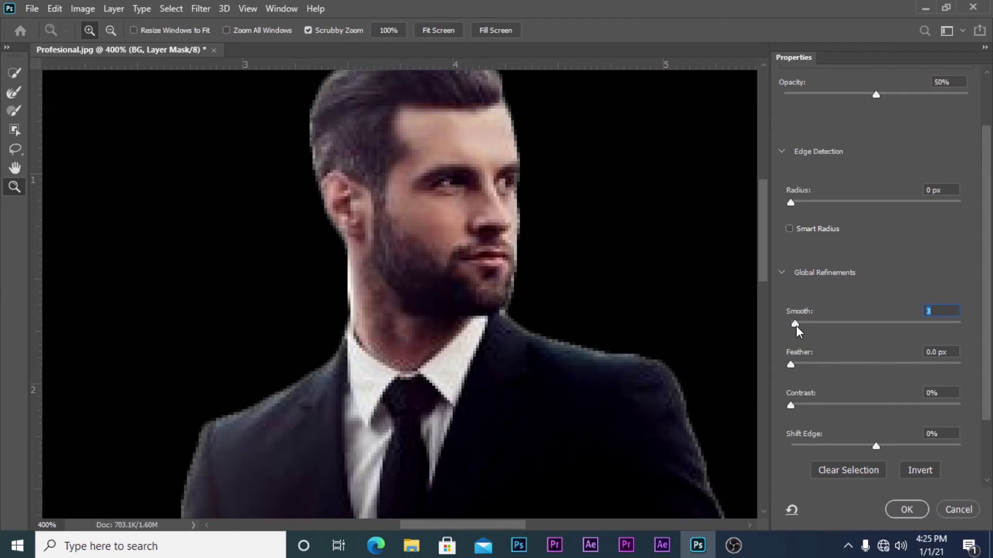
pyautogui.moveTo(796, 326)
pyautogui.mouseDown()
pyautogui.moveTo(783, 328)
pyautogui.moveTo(792, 330)
pyautogui.mouseUp()
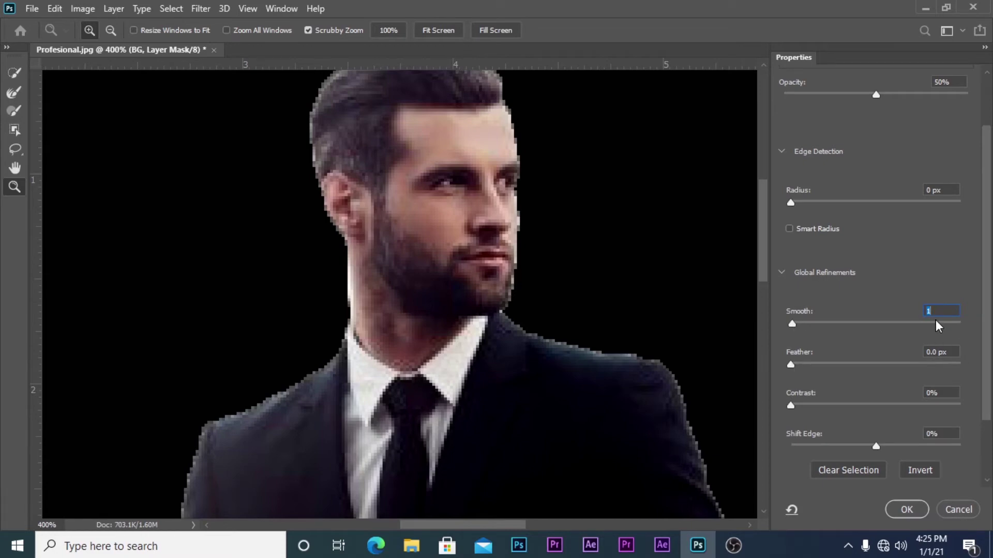
pyautogui.write('2')
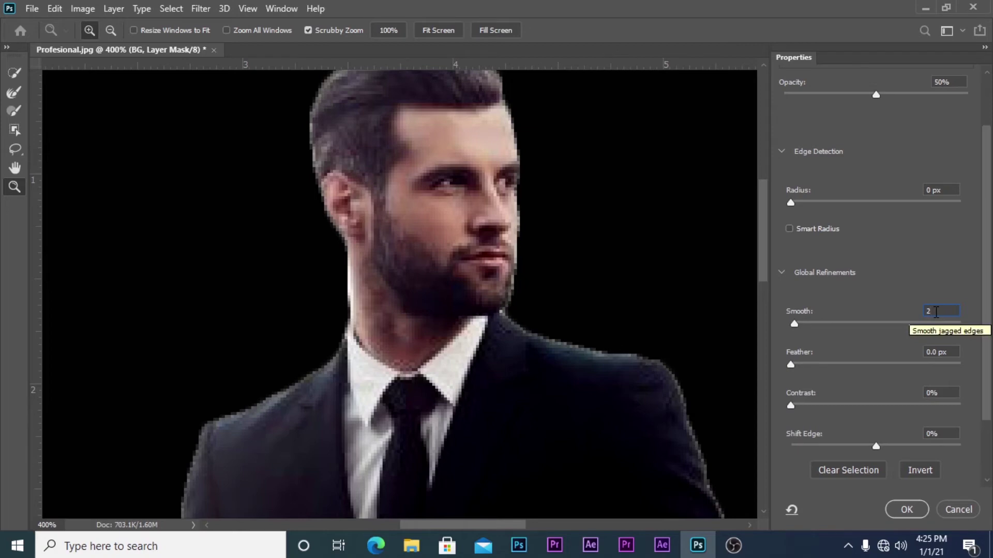
pyautogui.write('3')
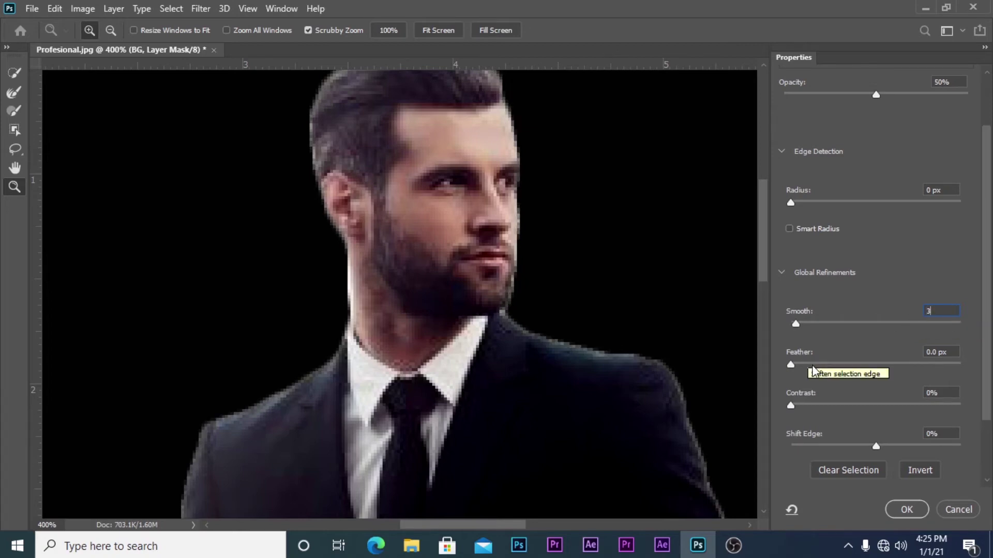
pyautogui.moveTo(791, 368); pyautogui.dragTo(797, 368)
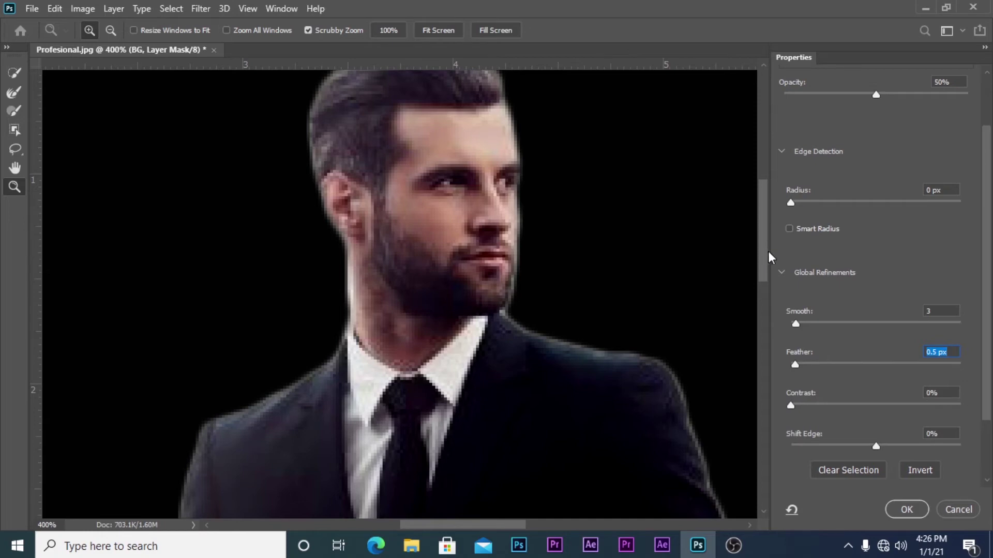
# Step: Set the mask edge Contrast to 12%
pyautogui.moveTo(765, 253); pyautogui.dragTo(762, 295)
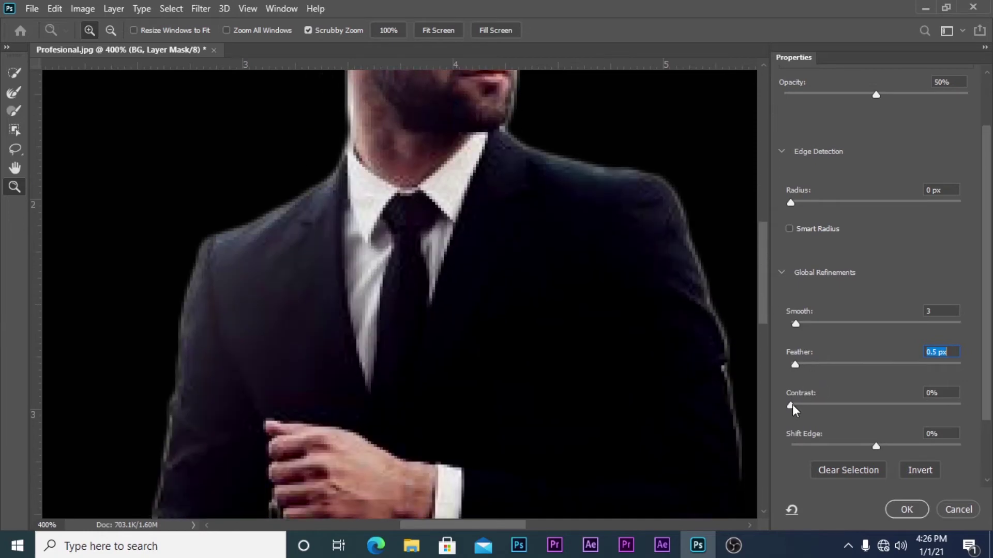
pyautogui.moveTo(792, 405); pyautogui.dragTo(820, 409)
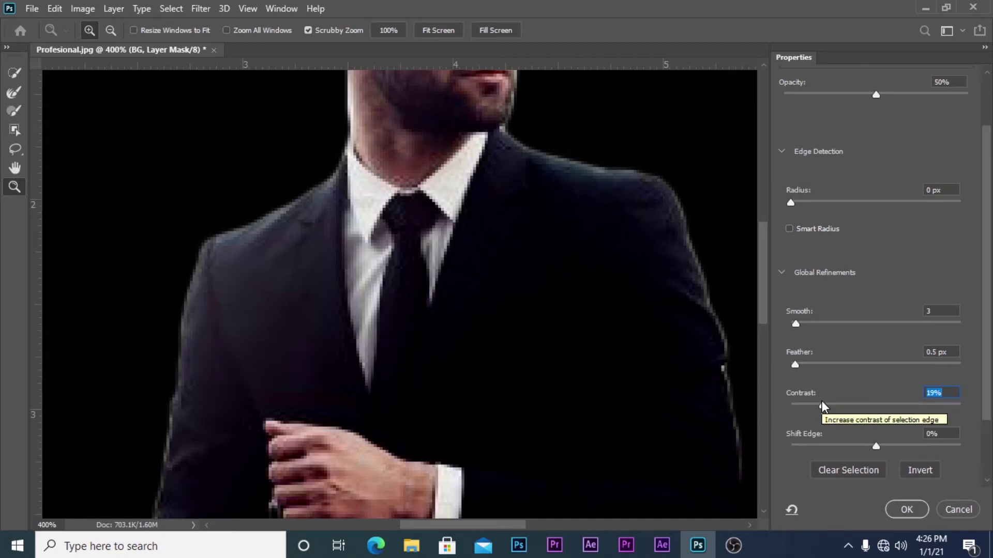
pyautogui.moveTo(822, 404); pyautogui.dragTo(818, 408)
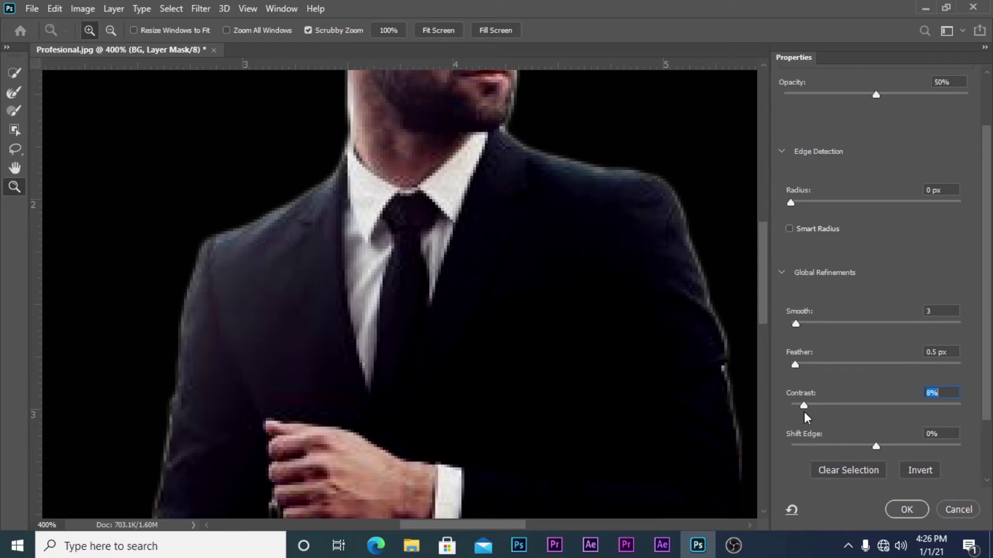
pyautogui.moveTo(810, 408)
pyautogui.mouseDown()
pyautogui.moveTo(860, 420)
pyautogui.moveTo(770, 419)
pyautogui.moveTo(810, 426)
pyautogui.mouseUp()
pyautogui.moveTo(814, 404); pyautogui.dragTo(811, 413)
# Step: Push Shift Edge fully outward to +100%
pyautogui.click(877, 446)
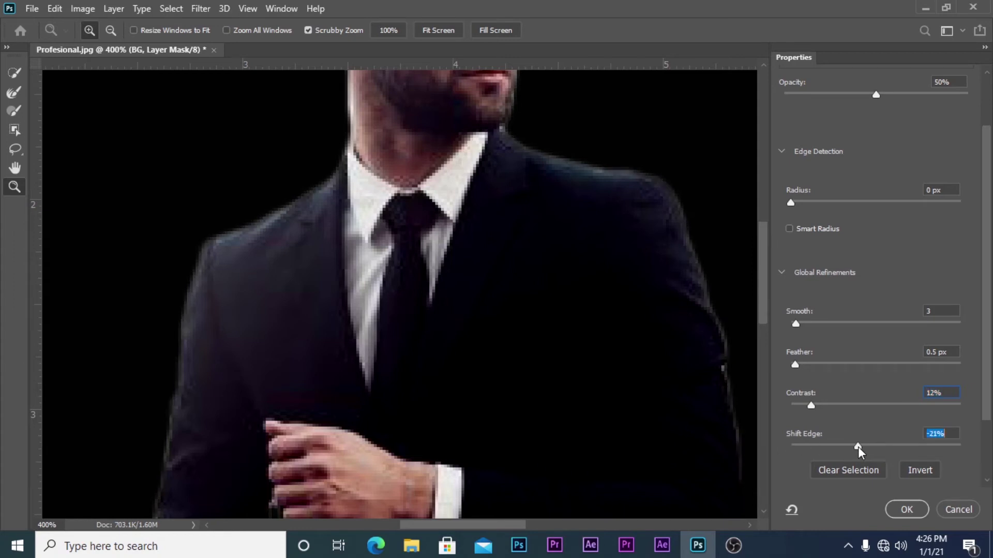
pyautogui.moveTo(876, 448)
pyautogui.mouseDown()
pyautogui.moveTo(832, 449)
pyautogui.moveTo(843, 452)
pyautogui.mouseUp()
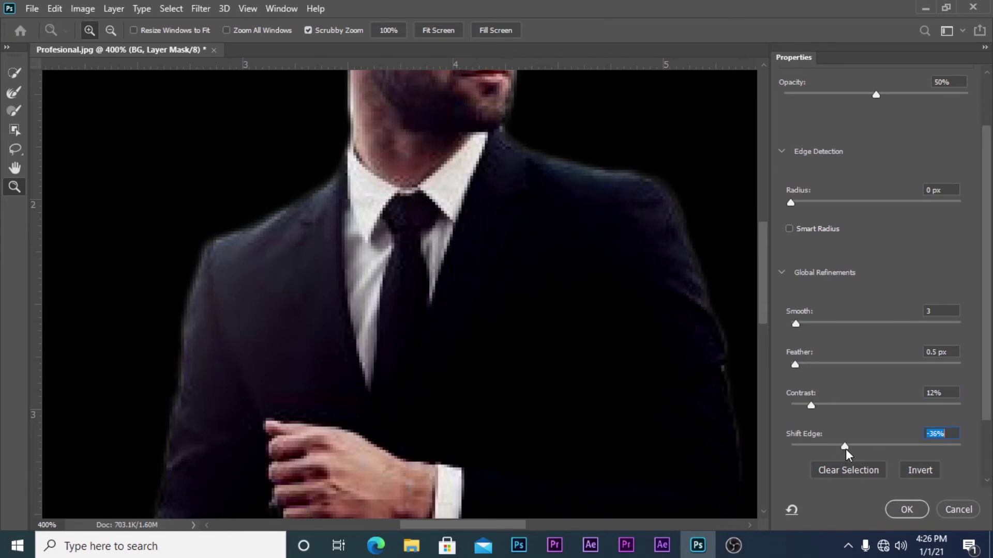
pyautogui.moveTo(845, 449)
pyautogui.mouseDown()
pyautogui.moveTo(942, 457)
pyautogui.moveTo(793, 444)
pyautogui.moveTo(960, 446)
pyautogui.mouseUp()
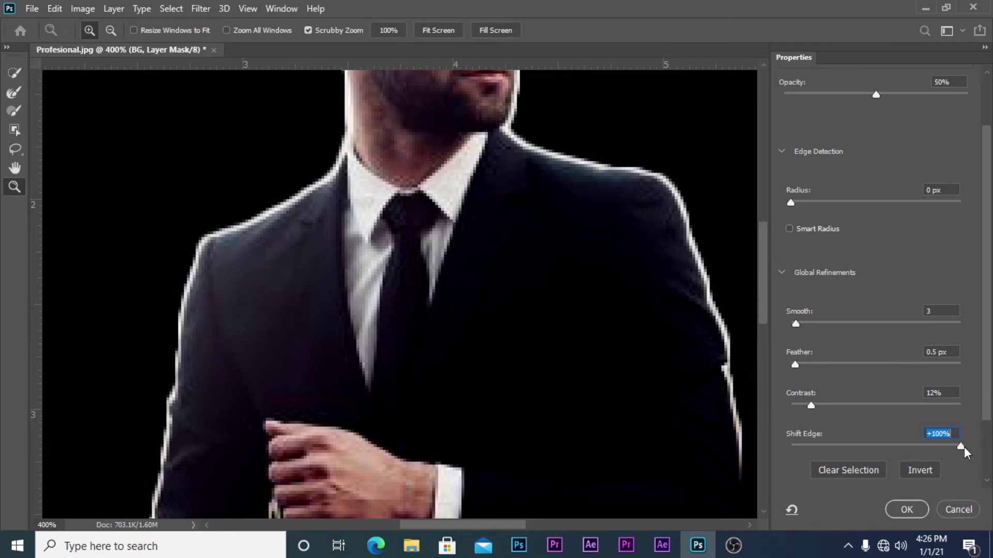
pyautogui.moveTo(964, 447)
pyautogui.mouseDown()
pyautogui.moveTo(949, 448)
pyautogui.moveTo(969, 449)
pyautogui.mouseUp()
pyautogui.moveTo(762, 294); pyautogui.dragTo(762, 252)
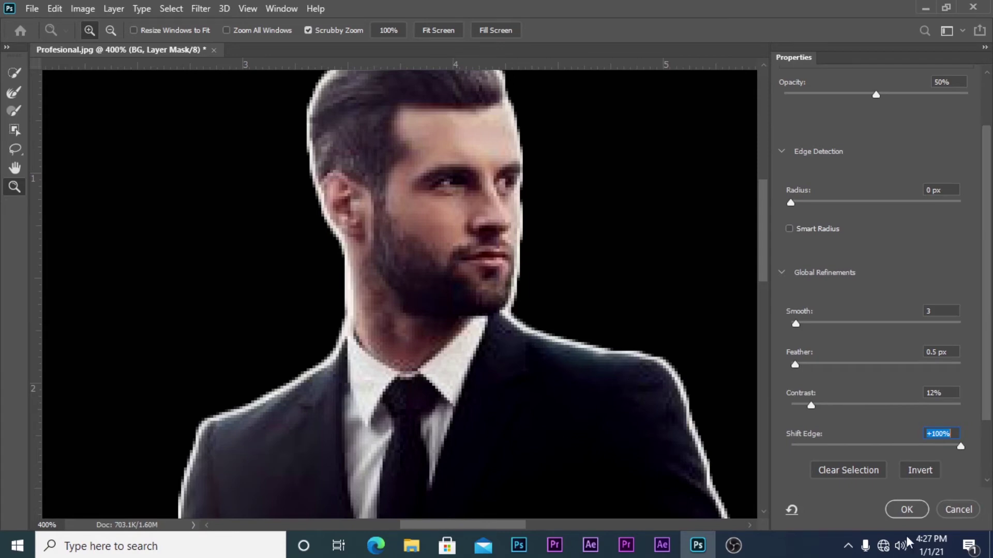
# Step: Lower Shift Edge to -19% and scroll to inspect the tightened edges
pyautogui.moveTo(961, 446); pyautogui.dragTo(858, 449)
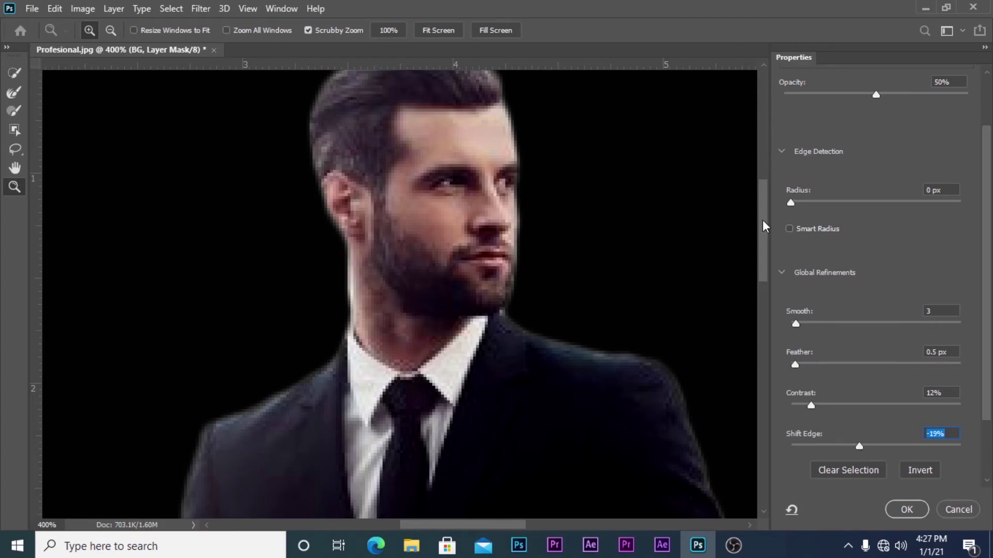
pyautogui.moveTo(764, 222); pyautogui.dragTo(763, 196)
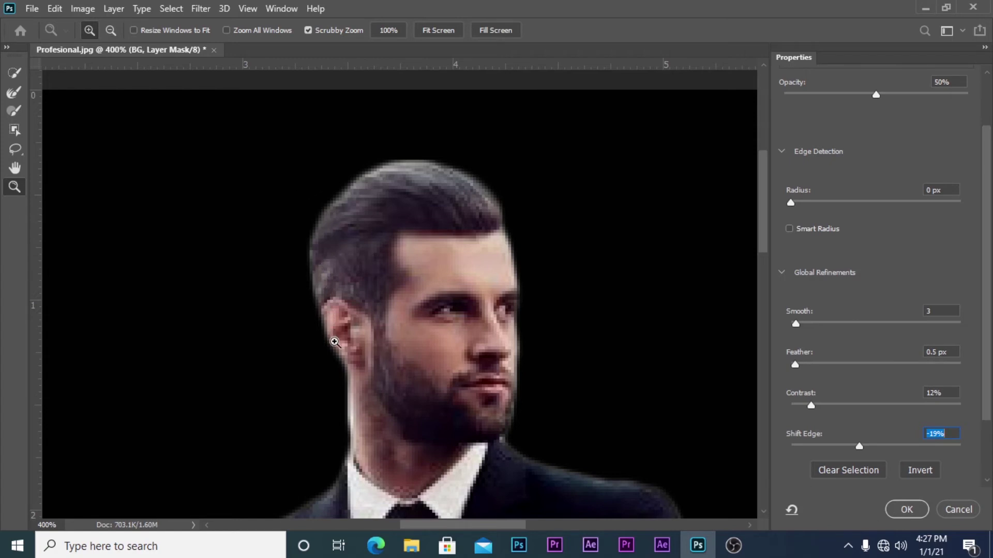
pyautogui.scroll(-3, 764, 211)
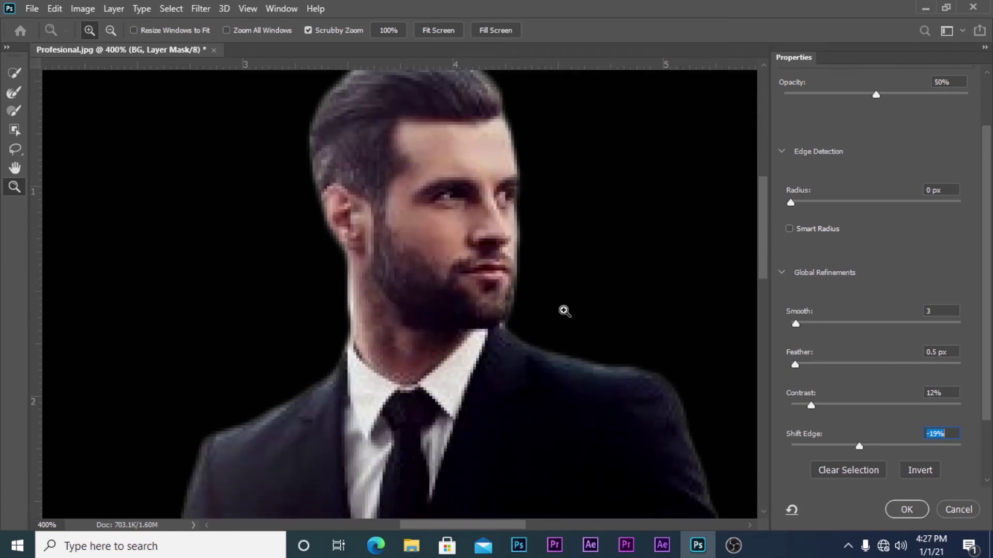
pyautogui.moveTo(756, 229)
pyautogui.mouseDown()
pyautogui.moveTo(769, 270)
pyautogui.moveTo(758, 384)
pyautogui.mouseUp()
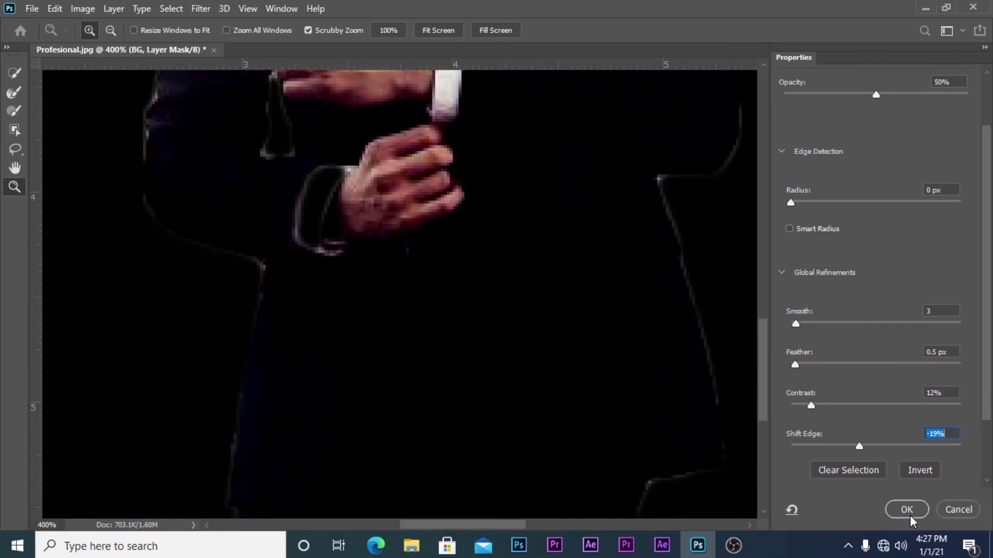
# Step: Confirm Select and Mask, then zoom out to 100% and back in to 300% on the head
pyautogui.click(908, 511)
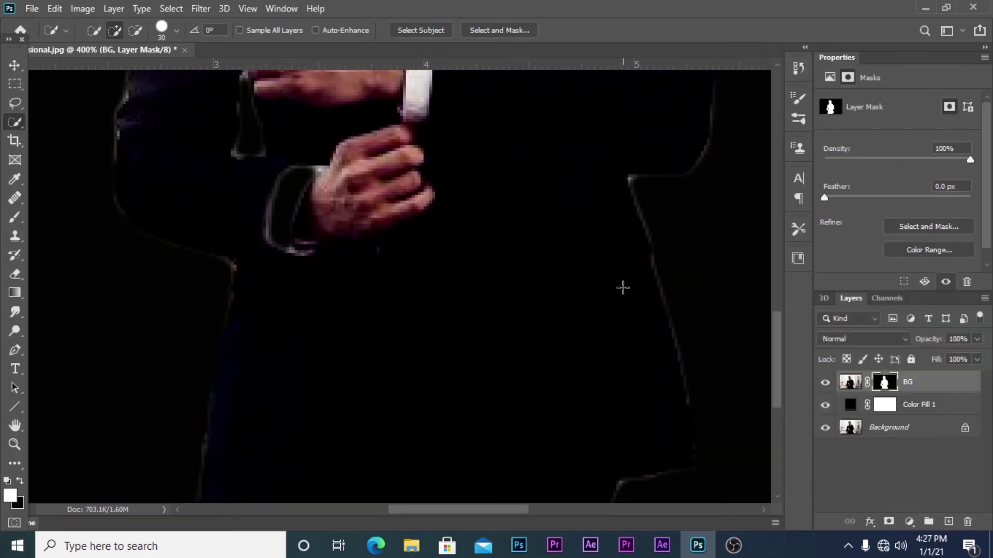
pyautogui.press('z')
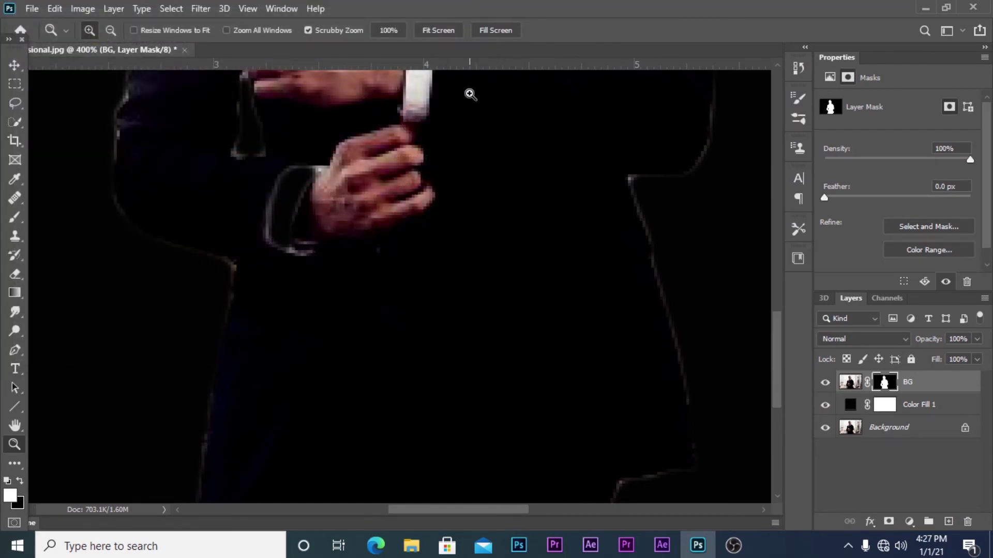
pyautogui.press('alt')
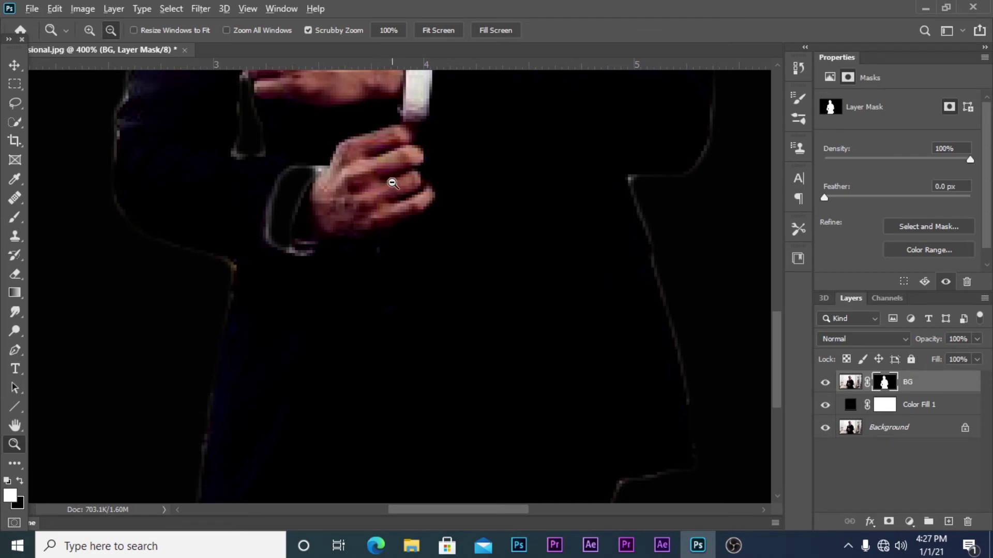
pyautogui.keyDown('alt'); pyautogui.click(392, 182); pyautogui.keyUp('alt')
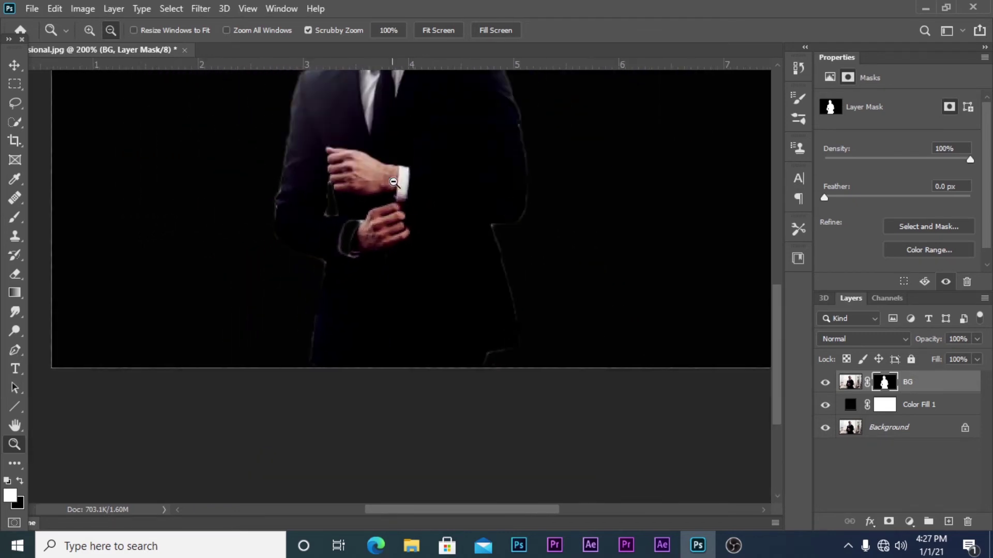
pyautogui.scroll(3, 401, 191)
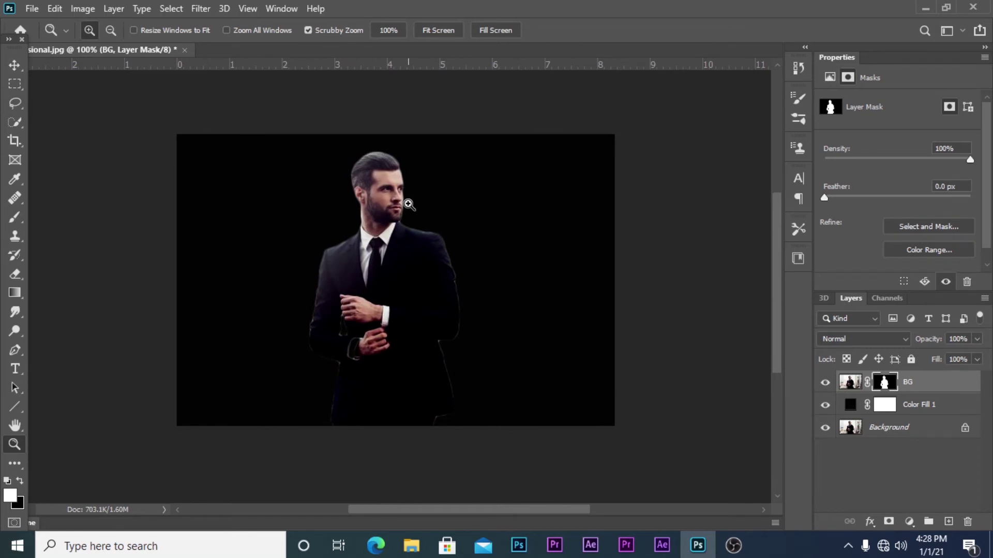
pyautogui.click(368, 187)
pyautogui.click(382, 161)
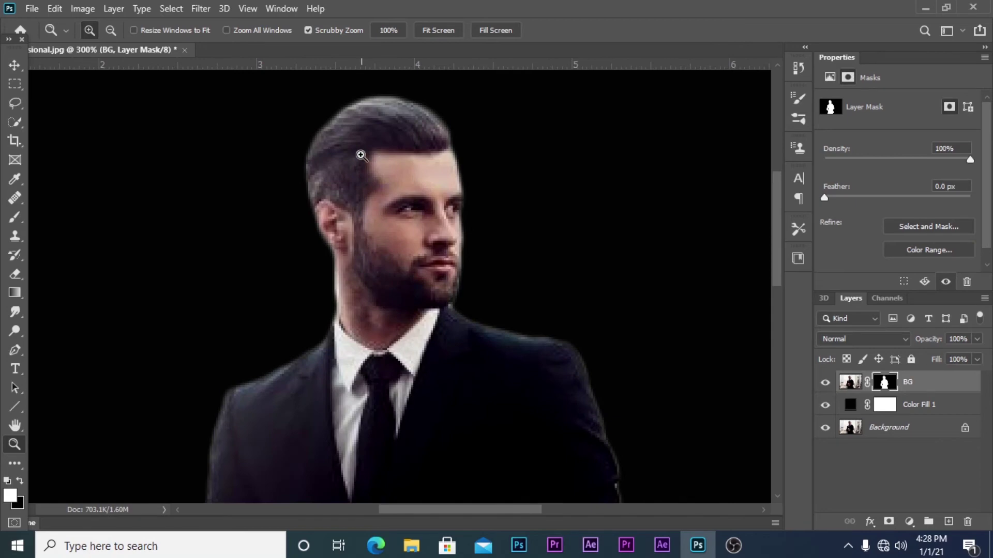
pyautogui.click(360, 157)
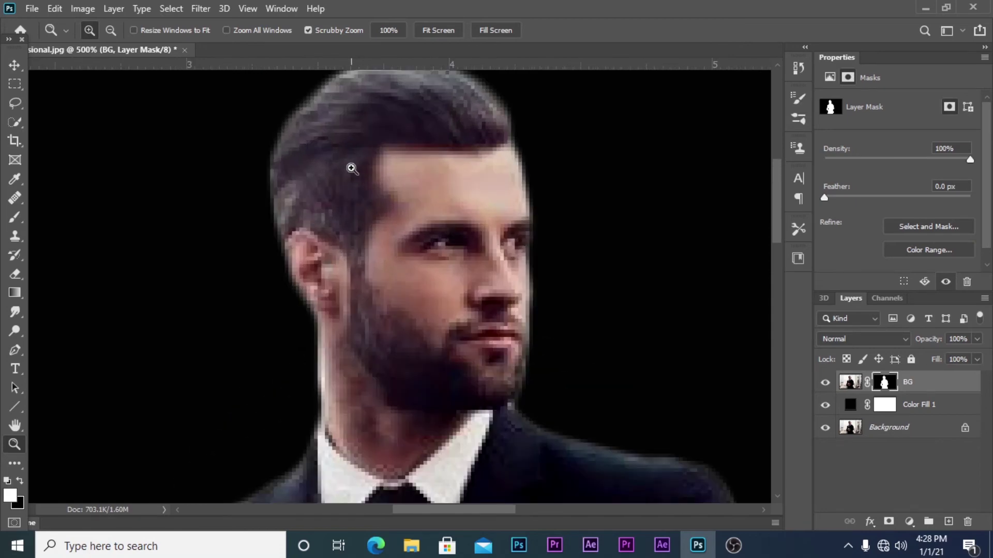
pyautogui.scroll(-3, 429, 295)
pyautogui.scroll(-3, 454, 233)
pyautogui.scroll(-1, 459, 175)
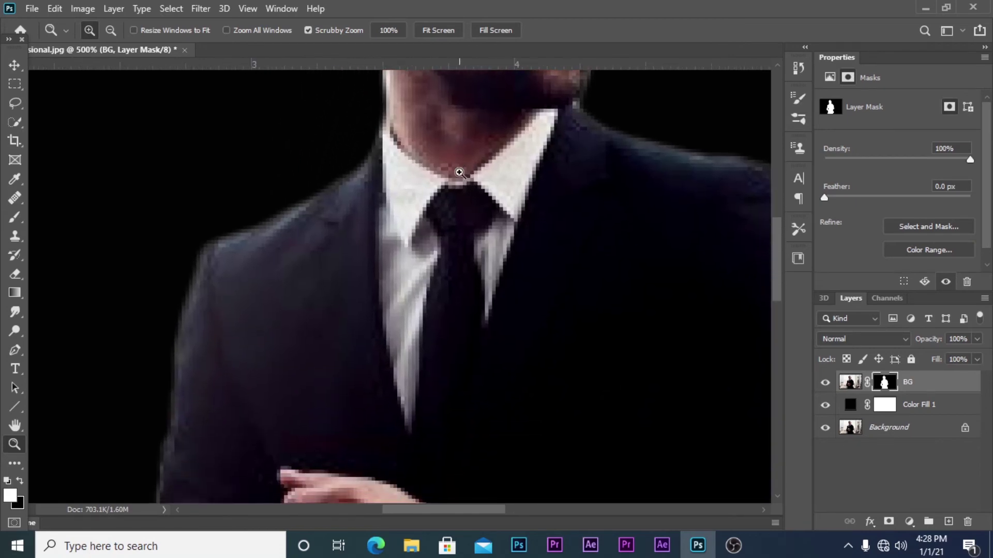
pyautogui.keyDown('alt'); pyautogui.click(459, 172); pyautogui.keyUp('alt')
pyautogui.keyDown('alt'); pyautogui.click(460, 172); pyautogui.keyUp('alt')
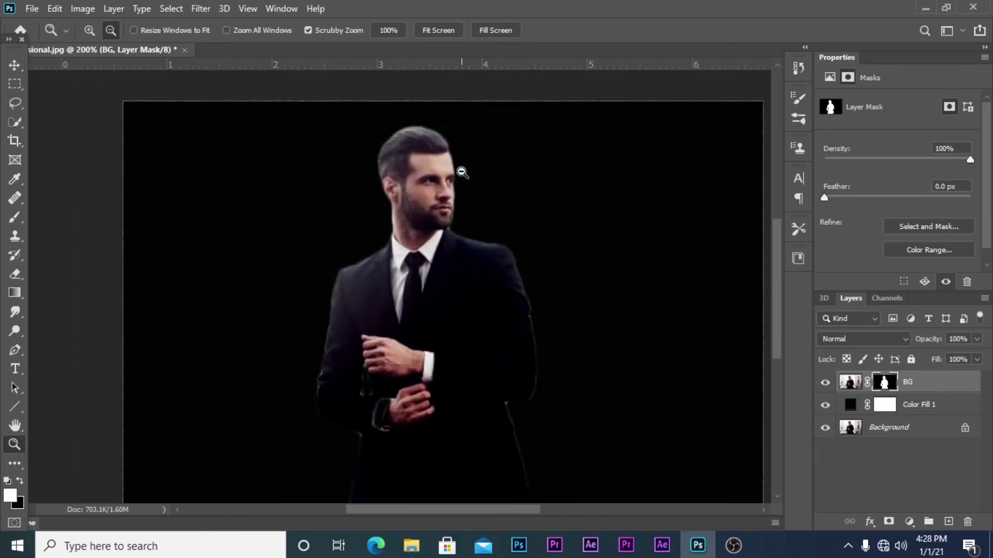
pyautogui.moveTo(318, 231); pyautogui.dragTo(327, 195)
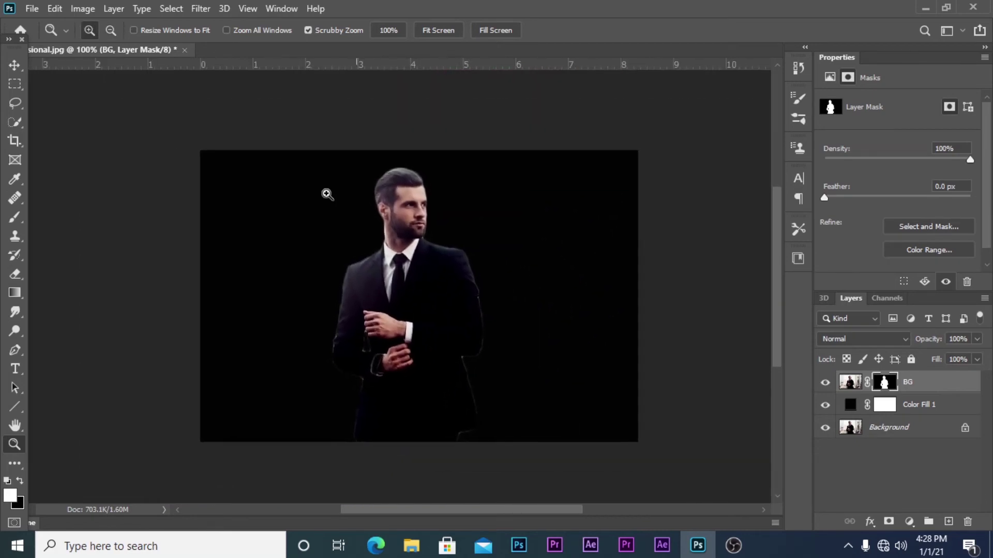
pyautogui.click(21, 67)
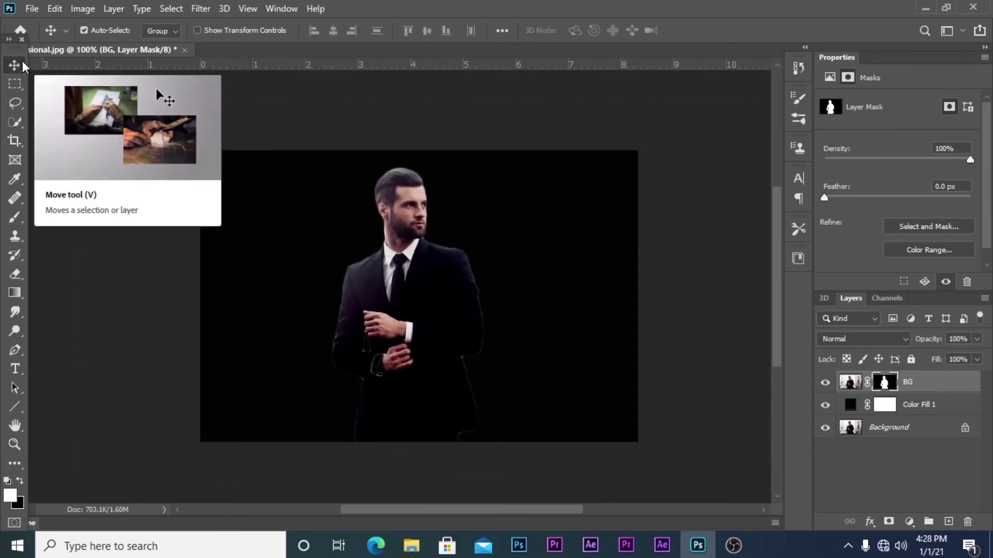
pyautogui.click(507, 111)
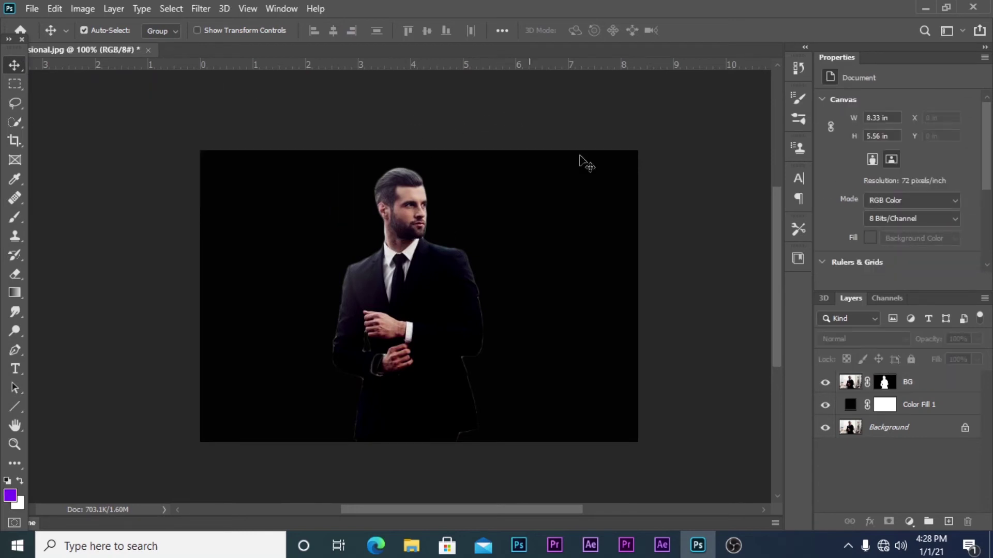
pyautogui.click(363, 305)
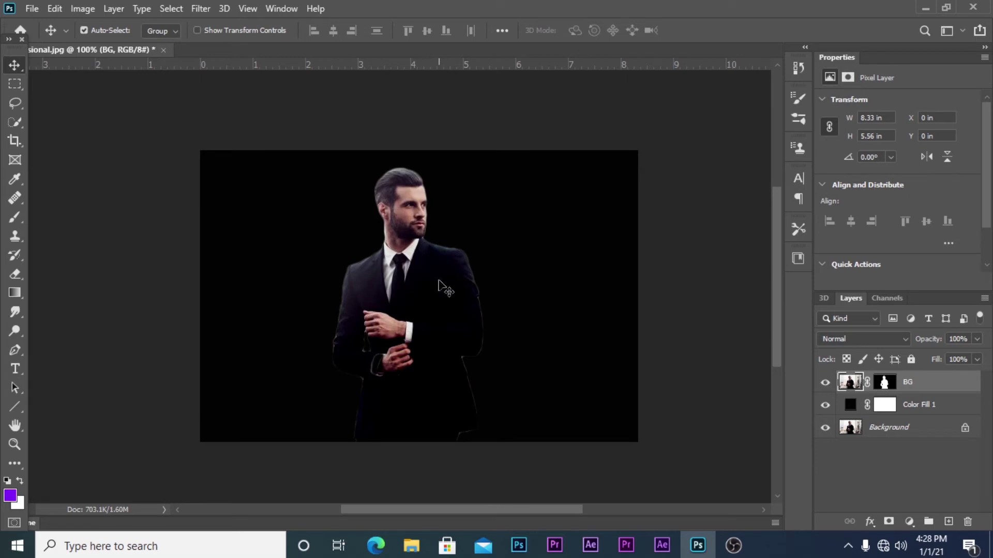
pyautogui.click(32, 9)
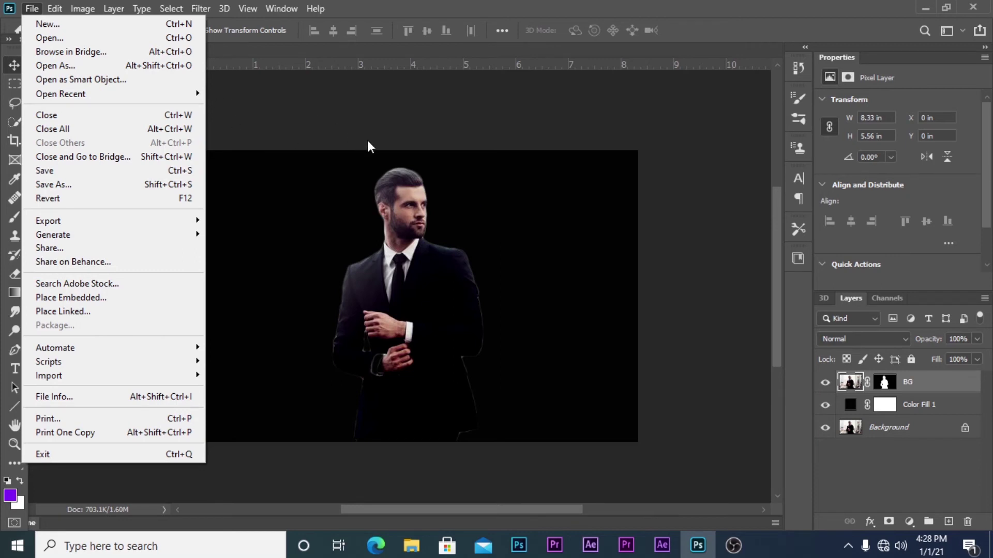
pyautogui.click(383, 129)
pyautogui.click(31, 9)
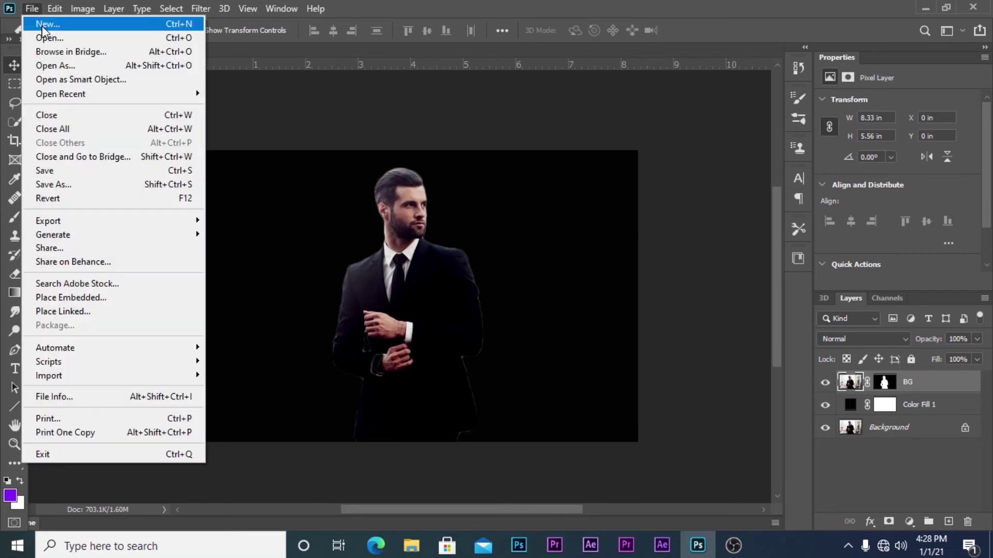
pyautogui.click(100, 189)
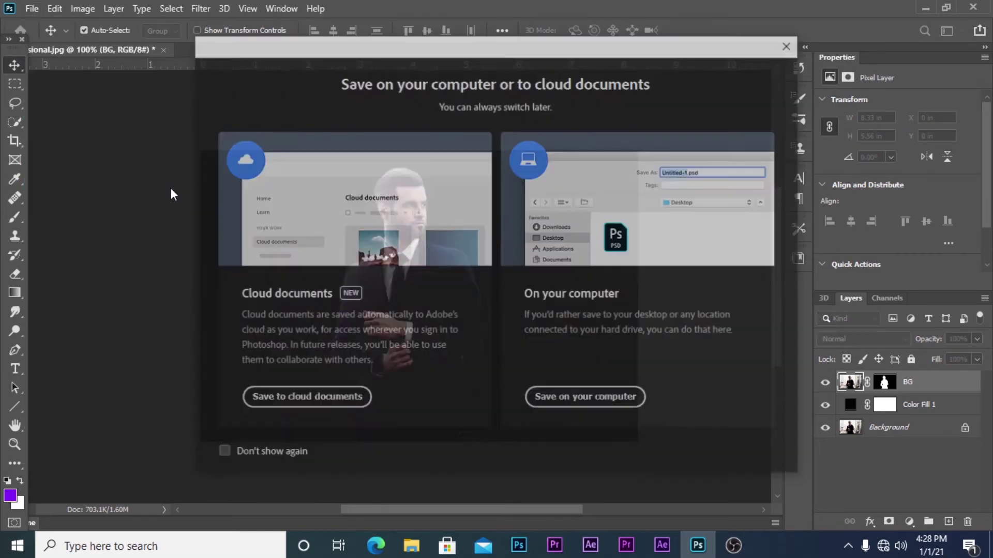
pyautogui.click(583, 399)
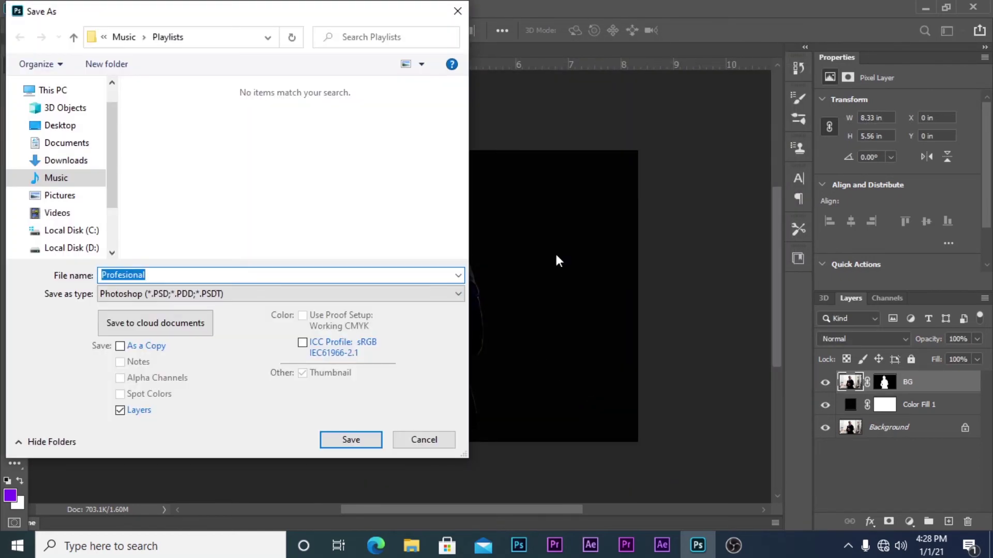
pyautogui.click(457, 11)
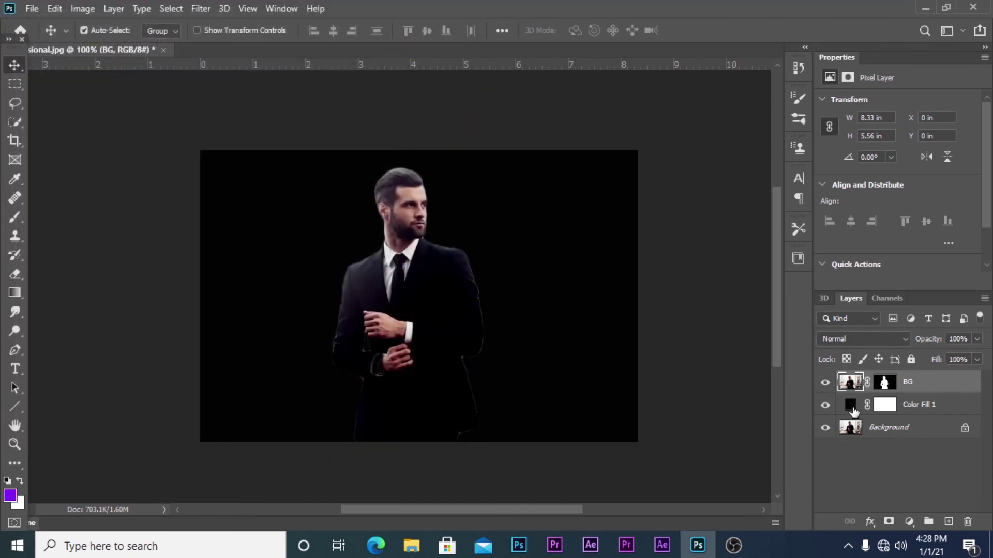
# Step: Hide Color Fill 1 and Background, and set Save As location to E:\2. Photoshop JGG\Poster
pyautogui.click(826, 405)
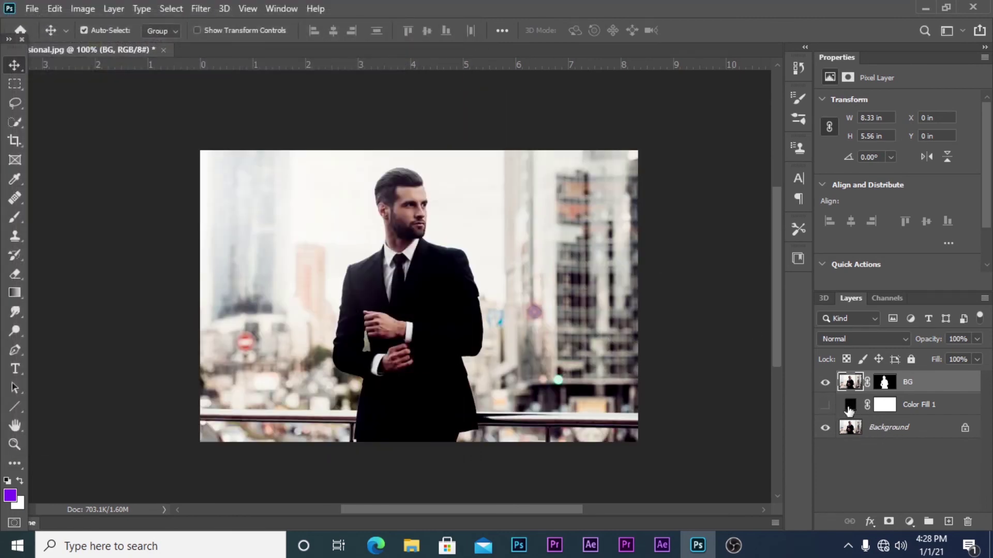
pyautogui.click(825, 427)
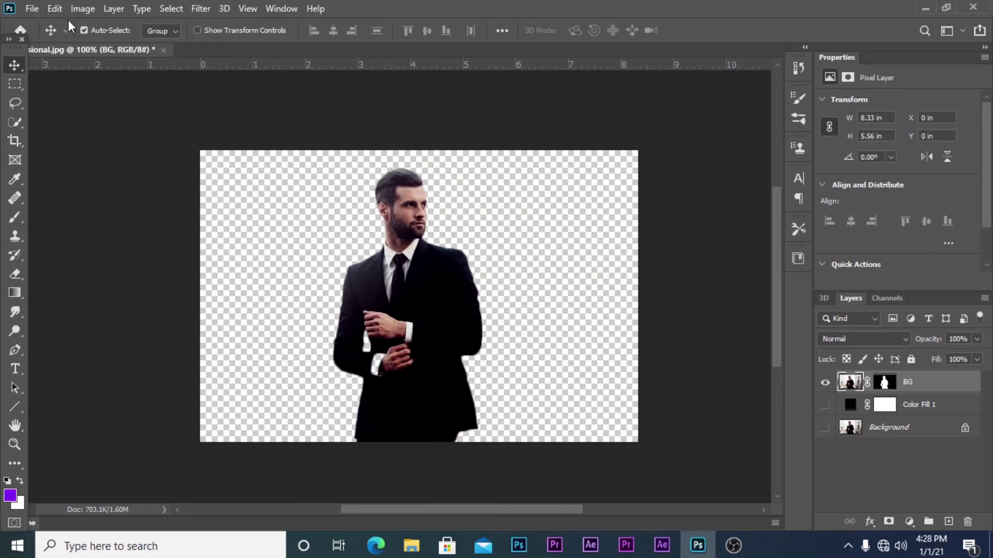
pyautogui.click(36, 10)
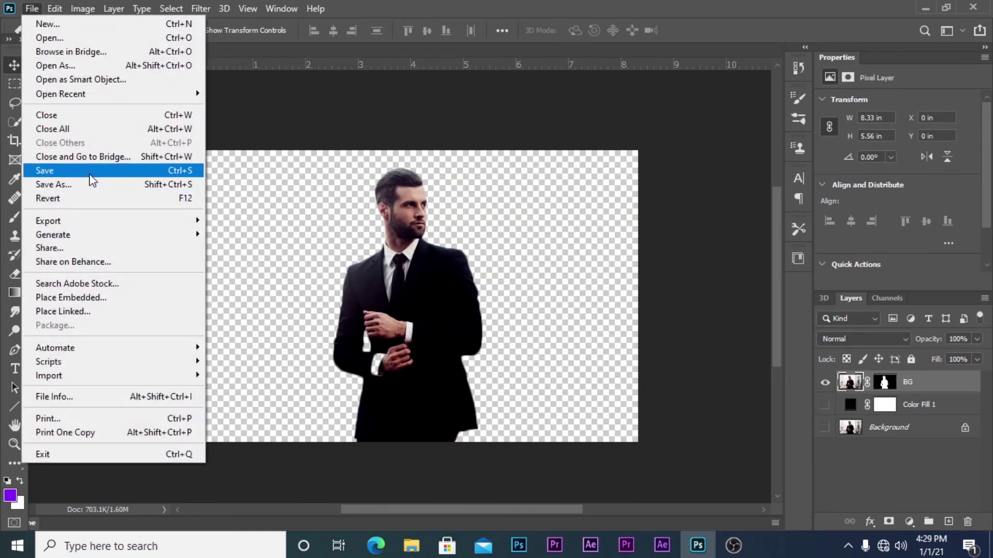
pyautogui.click(96, 186)
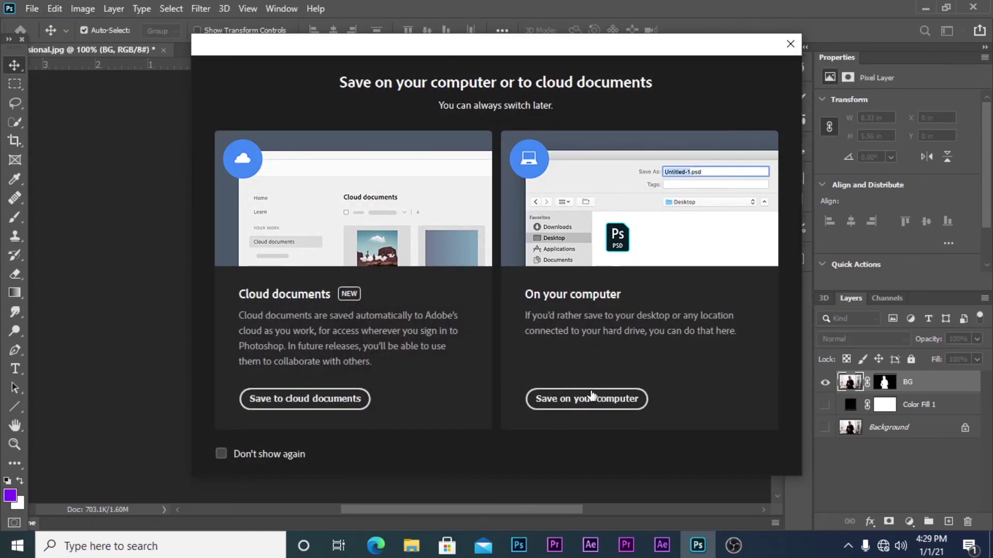
pyautogui.click(592, 398)
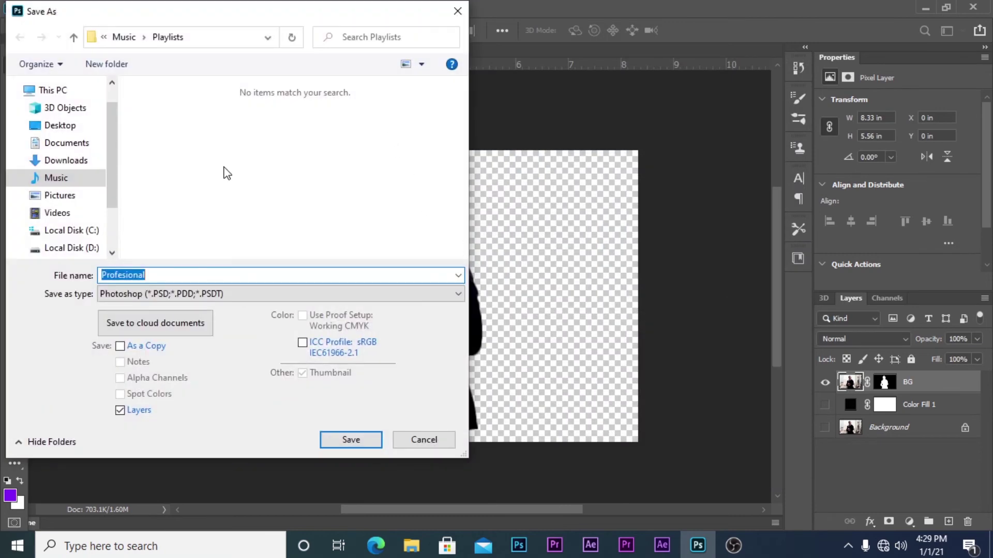
pyautogui.scroll(-1, 68, 207)
pyautogui.click(71, 207)
pyautogui.doubleClick(236, 155)
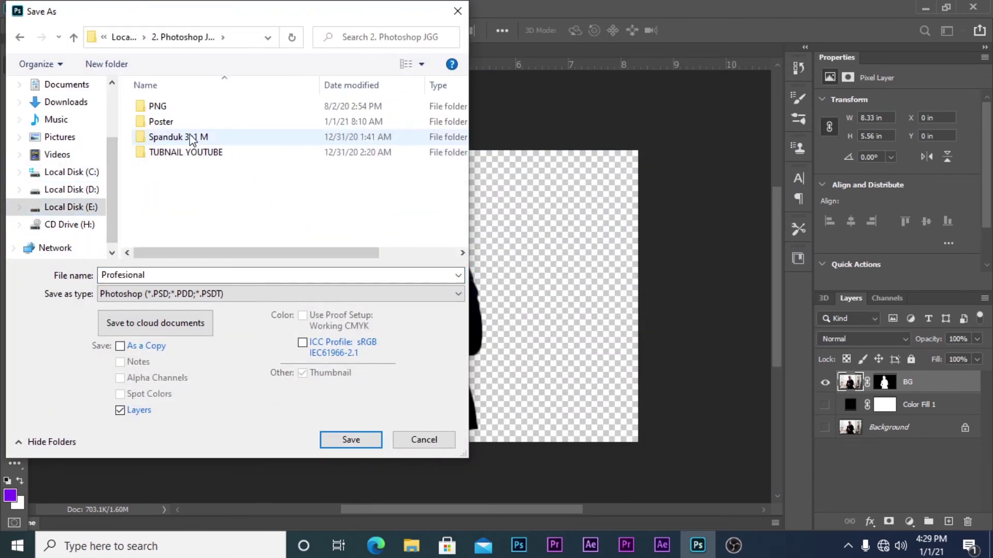
pyautogui.doubleClick(161, 122)
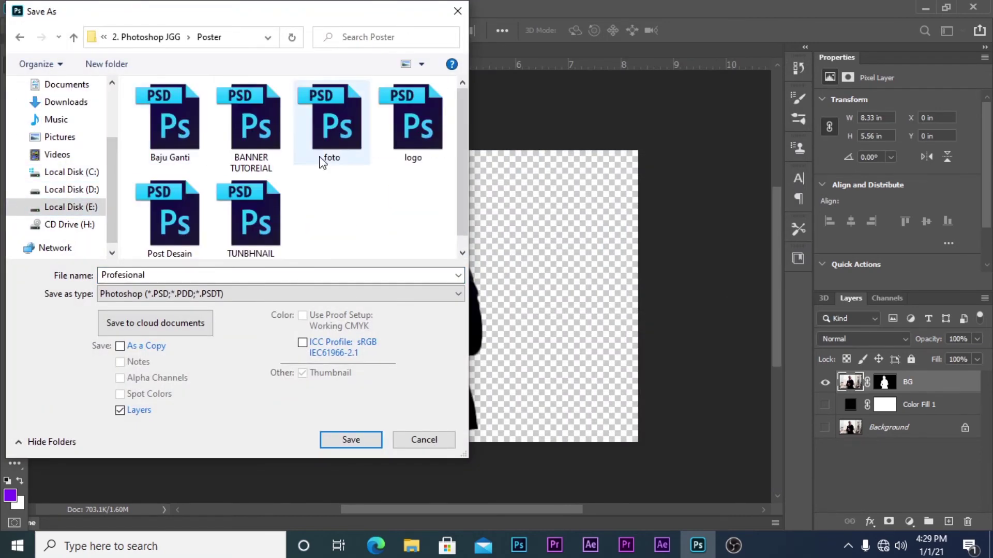
# Step: Save the image as JPEG 'Profesional' at maximum quality 12
pyautogui.click(461, 294)
pyautogui.click(149, 406)
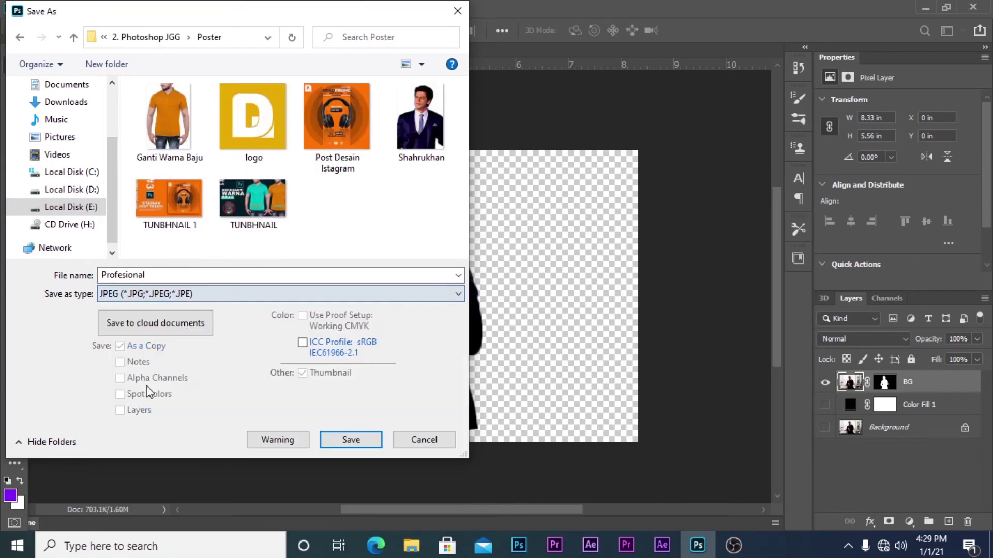
pyautogui.doubleClick(175, 275)
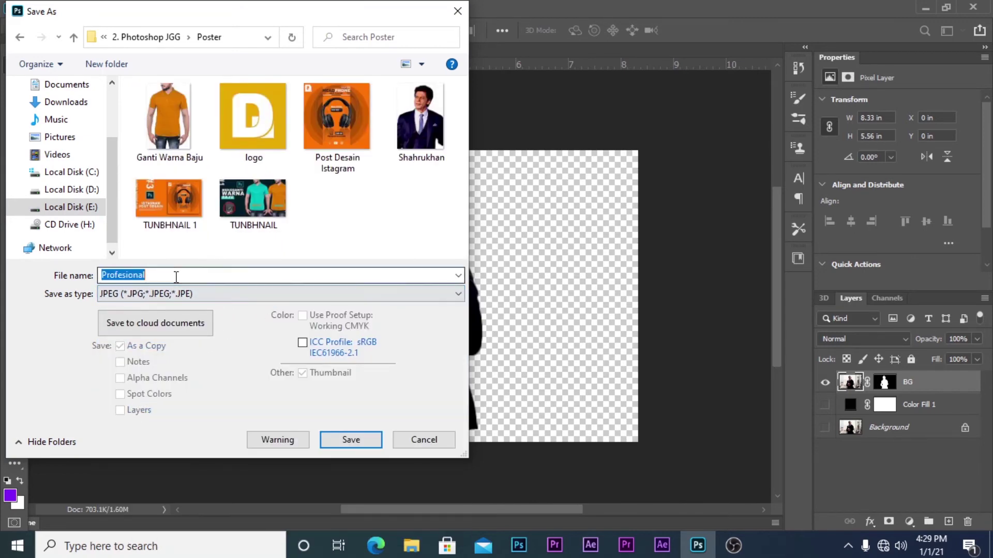
pyautogui.click(176, 277)
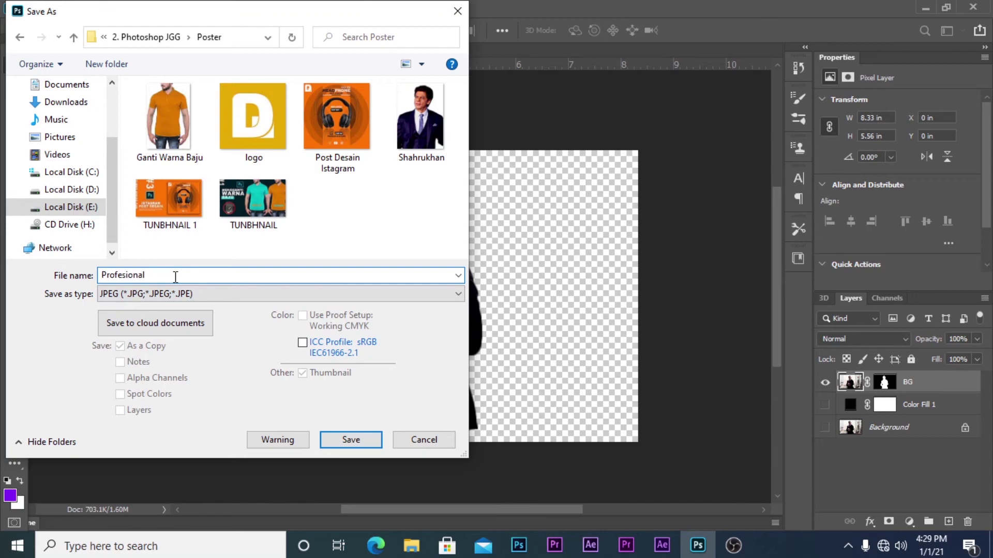
pyautogui.click(348, 445)
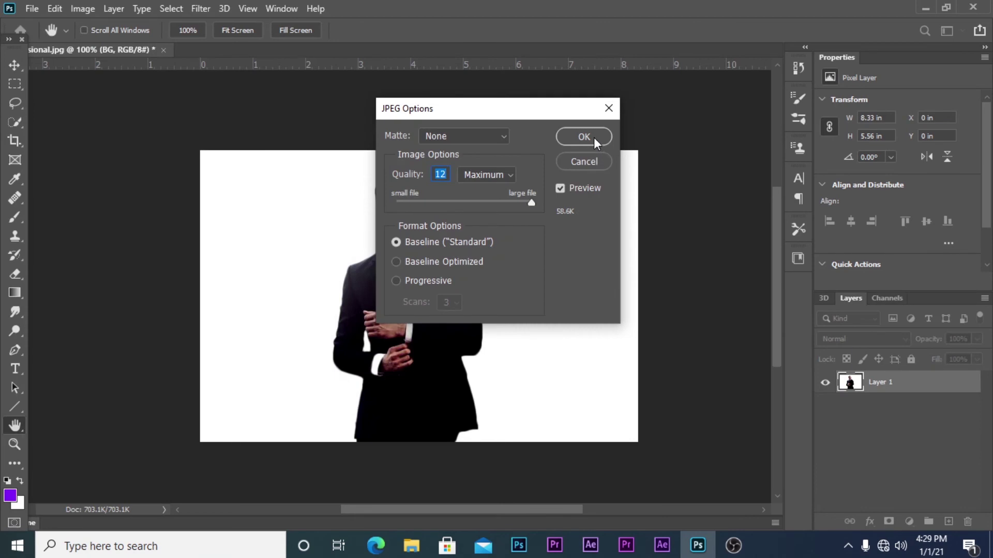
pyautogui.click(592, 137)
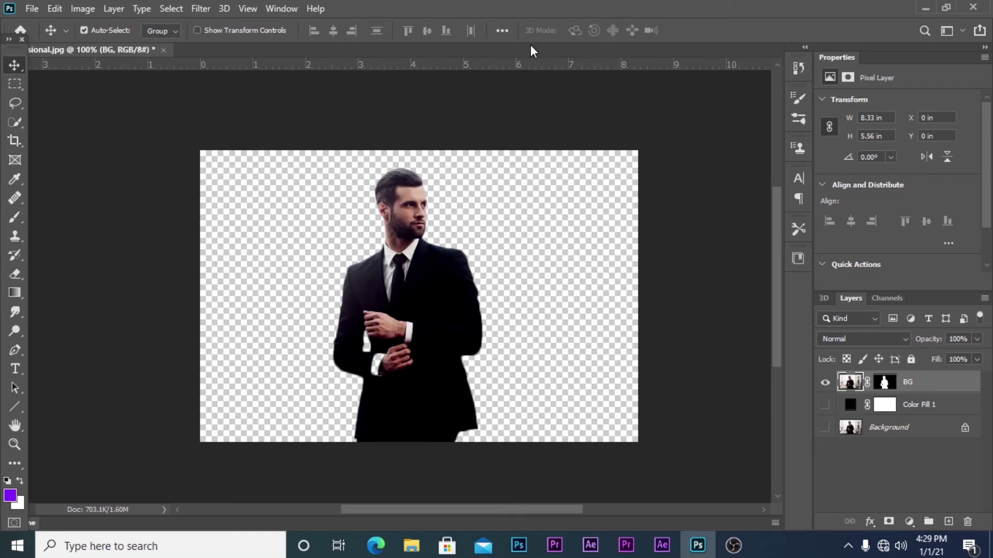
# Step: Show Color Fill 1 and Background again and zoom to 200% on the man's face
pyautogui.click(825, 405)
pyautogui.click(825, 428)
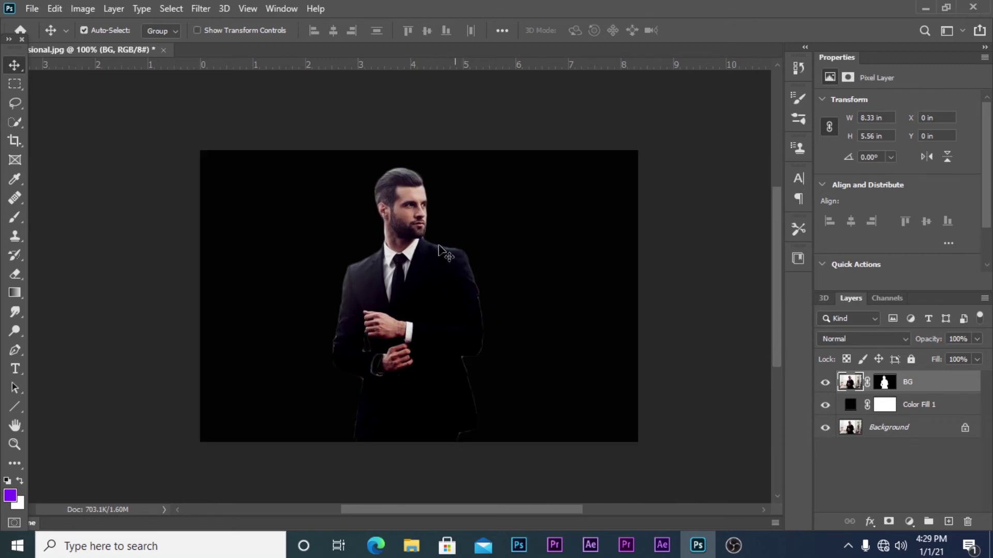
pyautogui.press('z')
pyautogui.click(410, 197)
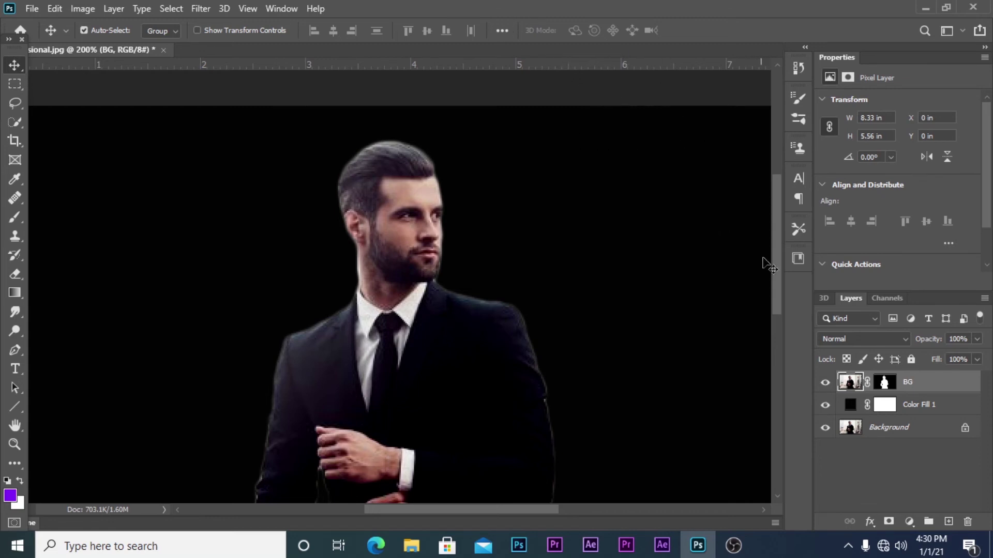
pyautogui.scroll(3, 778, 258)
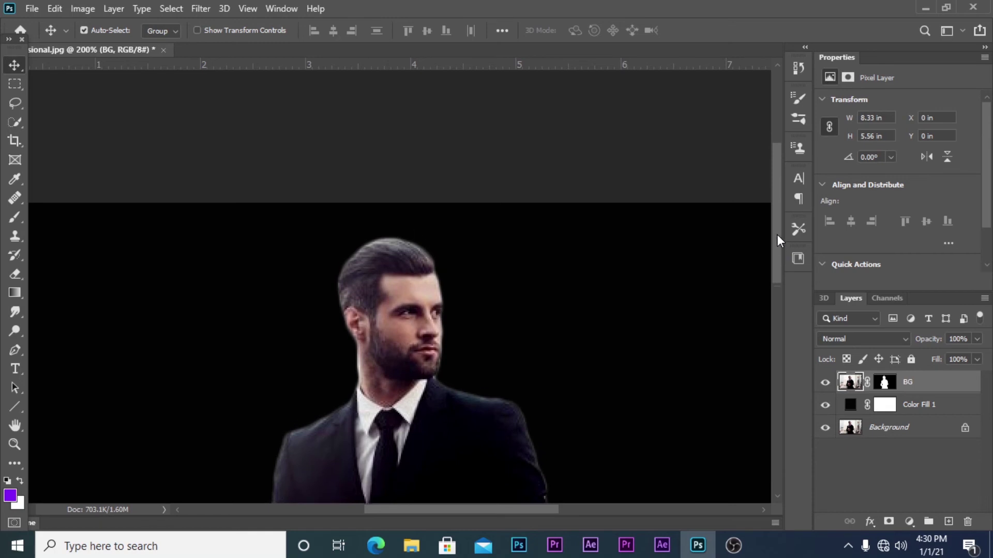
pyautogui.moveTo(777, 238); pyautogui.dragTo(776, 219)
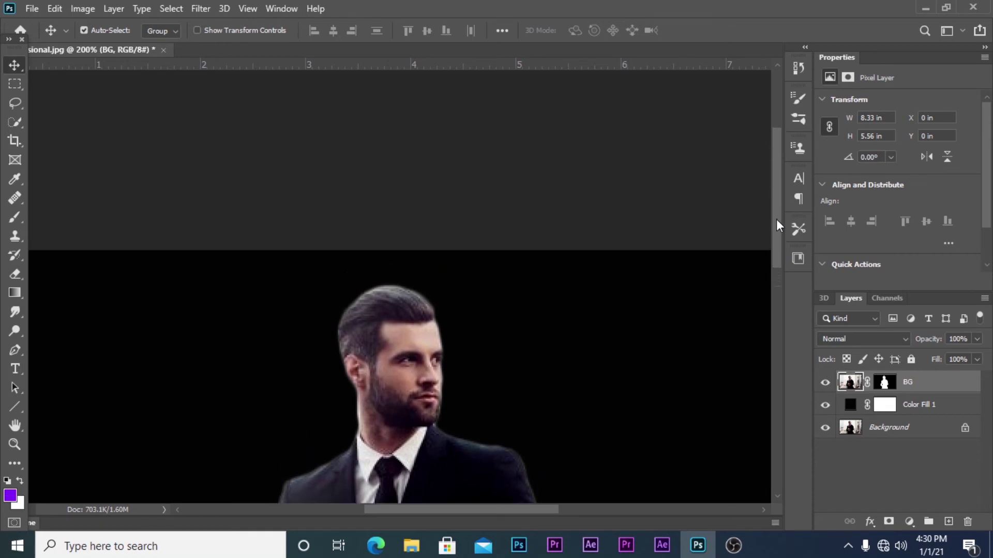
pyautogui.keyDown('ctrl'); pyautogui.click(506, 259); pyautogui.keyUp('ctrl')
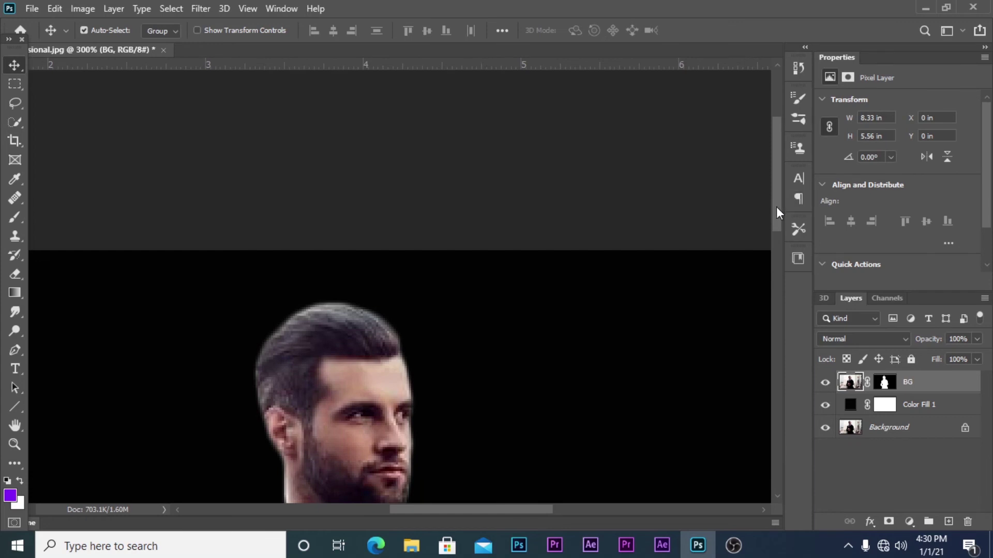
pyautogui.moveTo(777, 208); pyautogui.dragTo(780, 232)
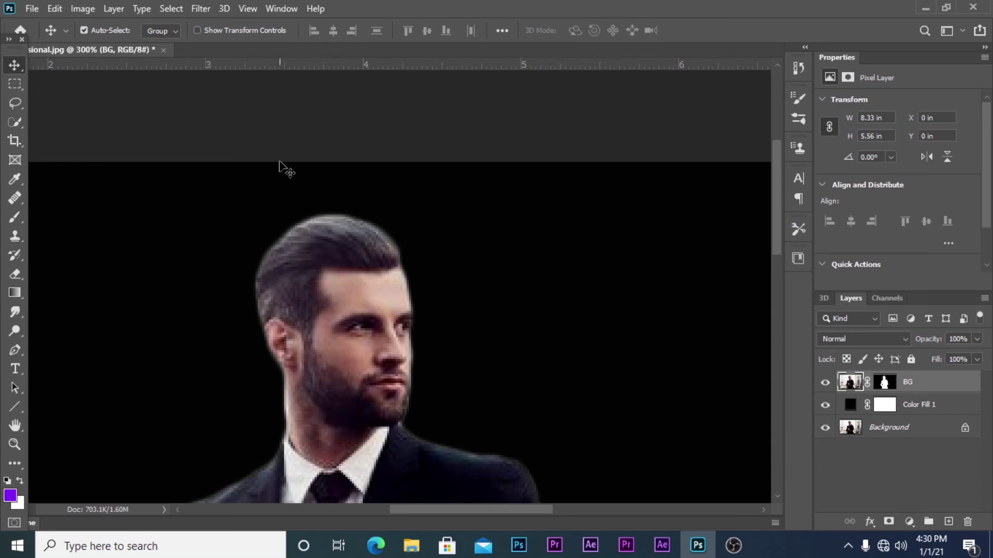
# Step: Target the BG layer mask, pick the Smudge Tool, and zoom in on the hair edge
pyautogui.click(885, 383)
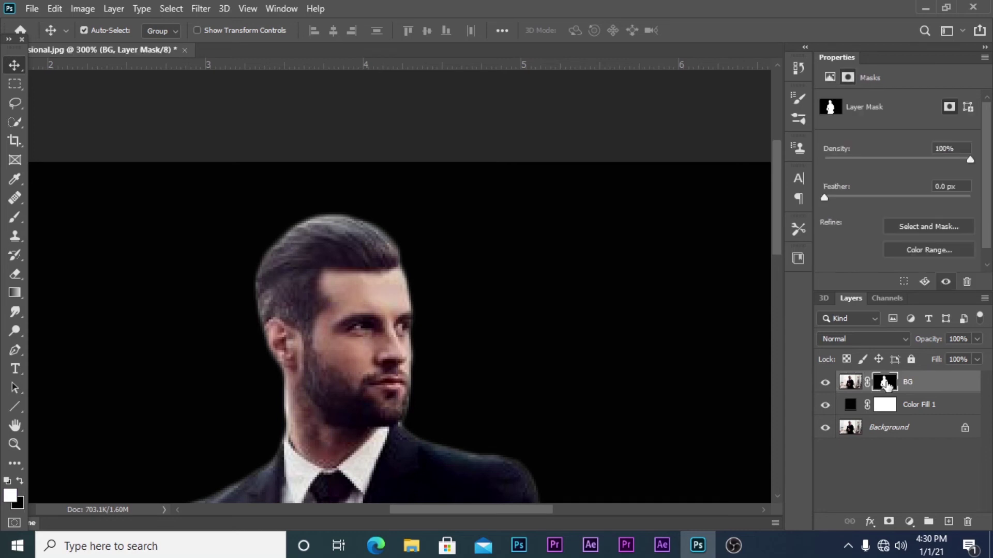
pyautogui.click(17, 316)
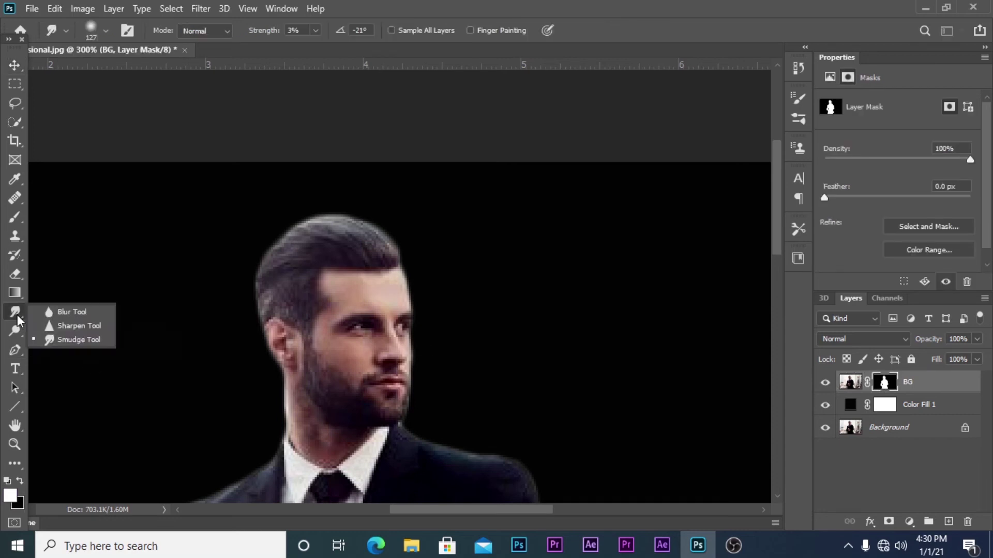
pyautogui.click(73, 340)
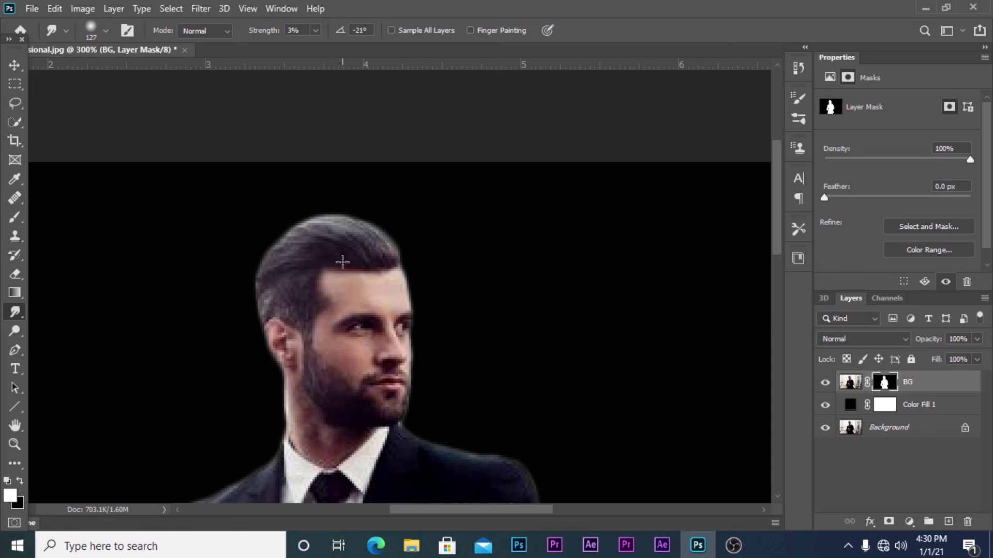
pyautogui.moveTo(332, 230); pyautogui.dragTo(415, 249)
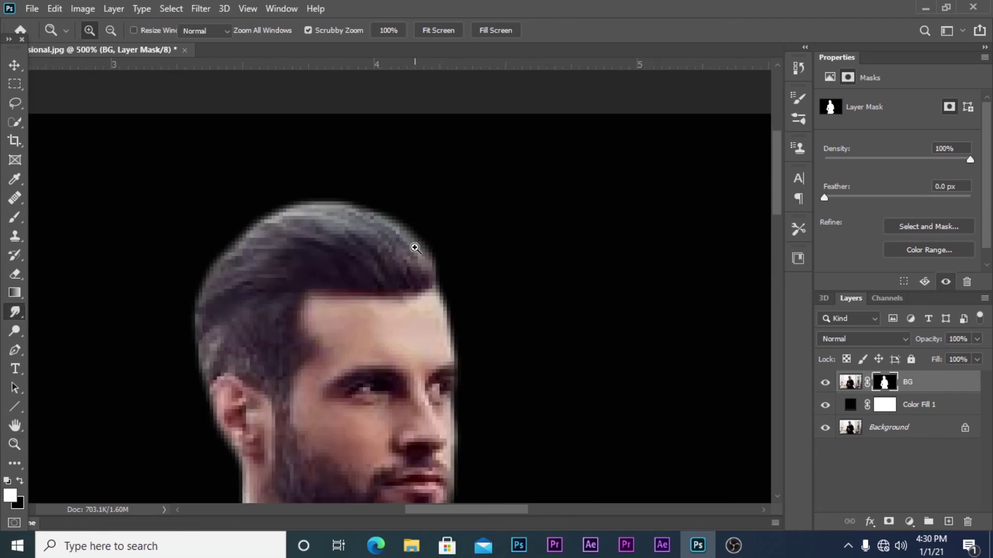
pyautogui.click(410, 240)
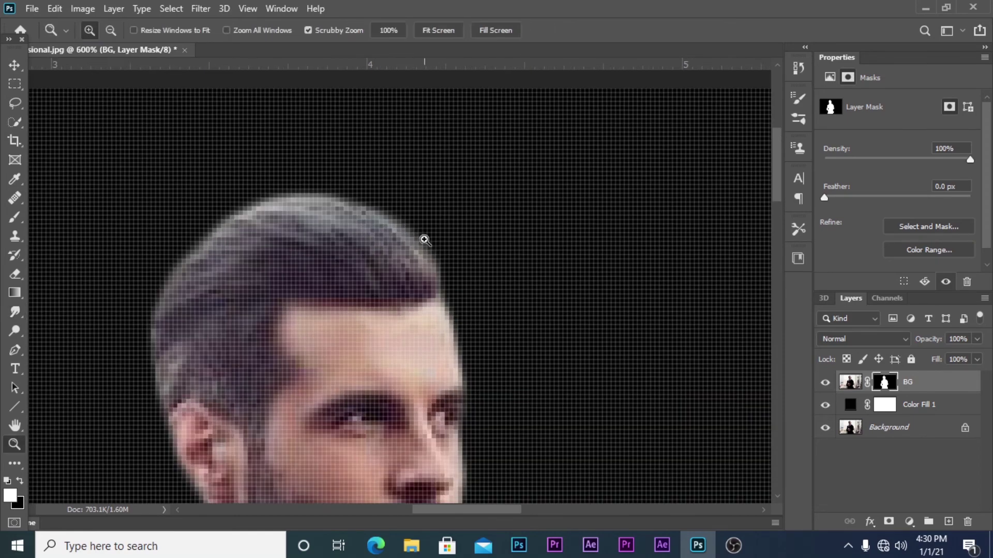
pyautogui.keyDown('alt'); pyautogui.click(421, 237); pyautogui.keyUp('alt')
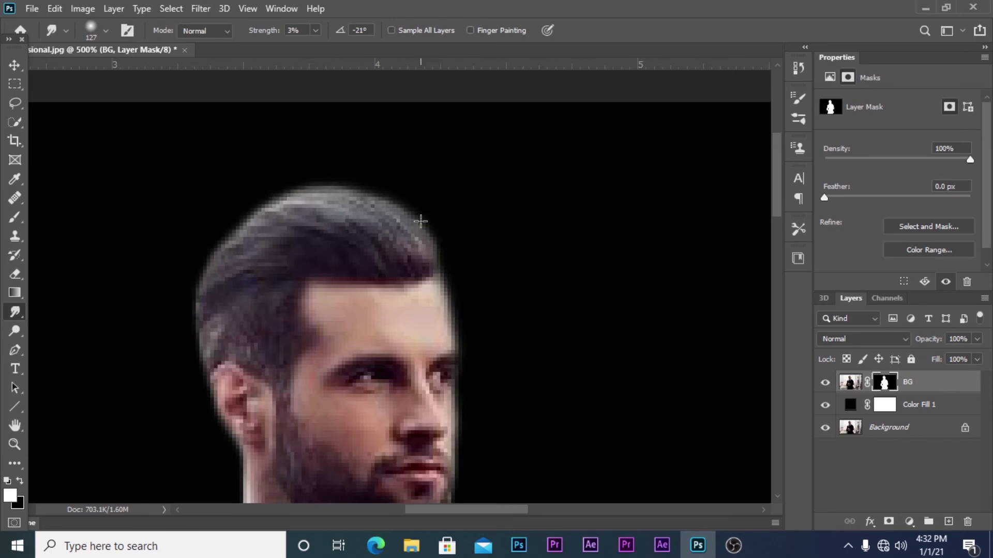
pyautogui.click(341, 250)
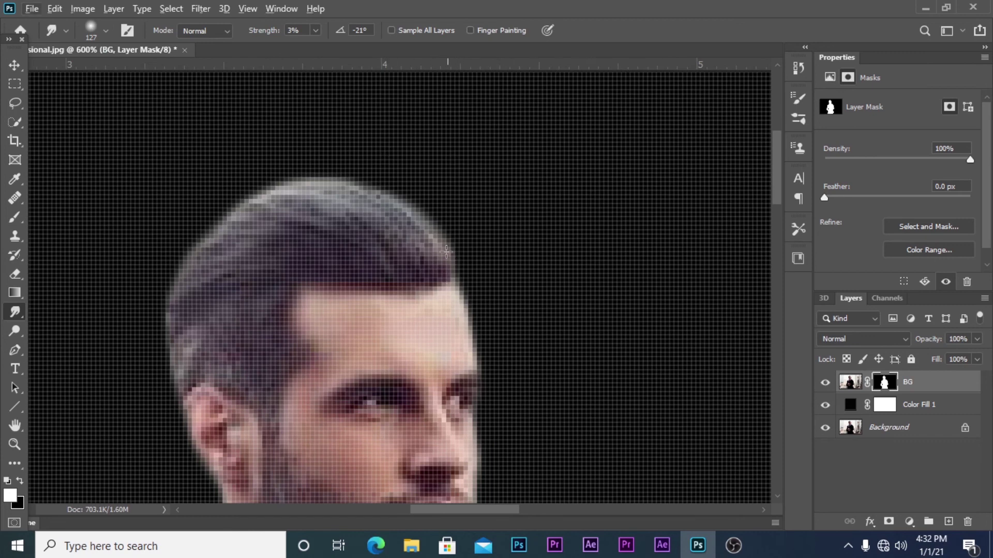
# Step: Resize the smudge brush and smudge the mask edge around the face, beard and collar
pyautogui.rightClick(19, 312)
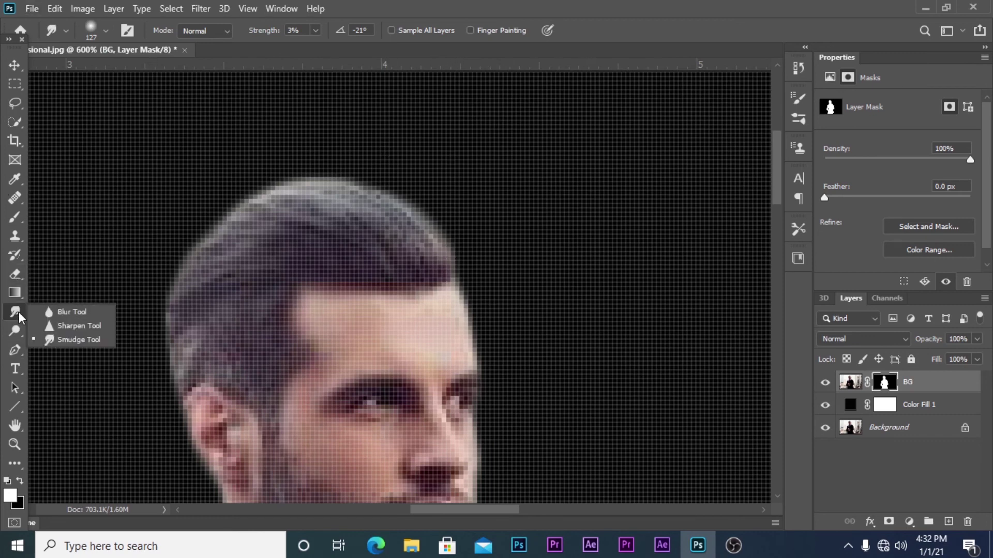
pyautogui.click(58, 339)
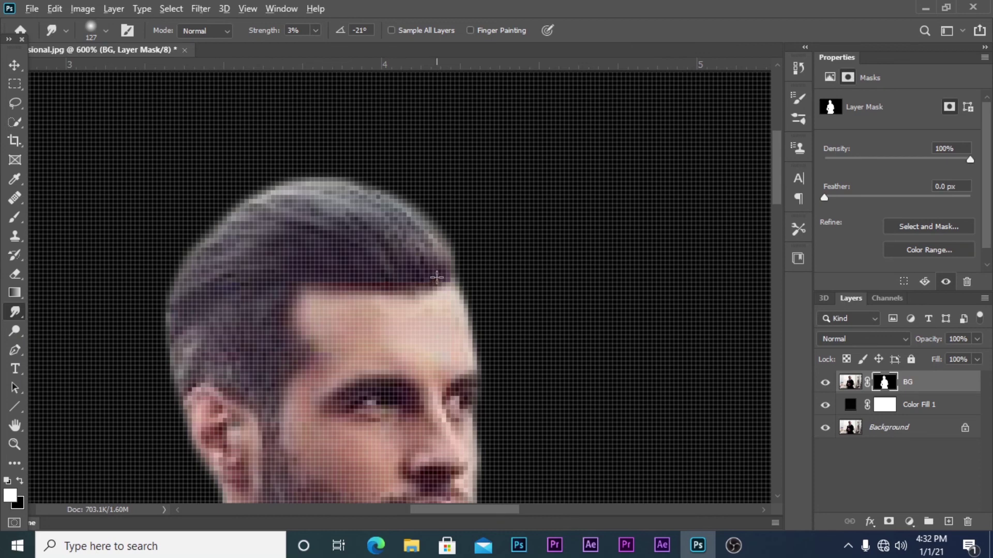
pyautogui.moveTo(436, 278); pyautogui.dragTo(195, 309)
pyautogui.moveTo(492, 350); pyautogui.dragTo(476, 228)
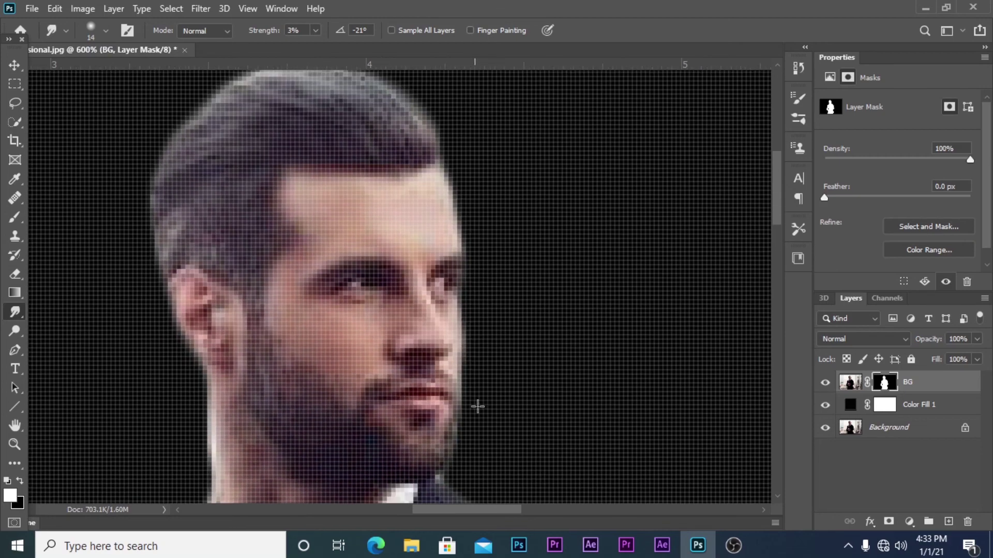
pyautogui.moveTo(472, 417); pyautogui.dragTo(455, 445)
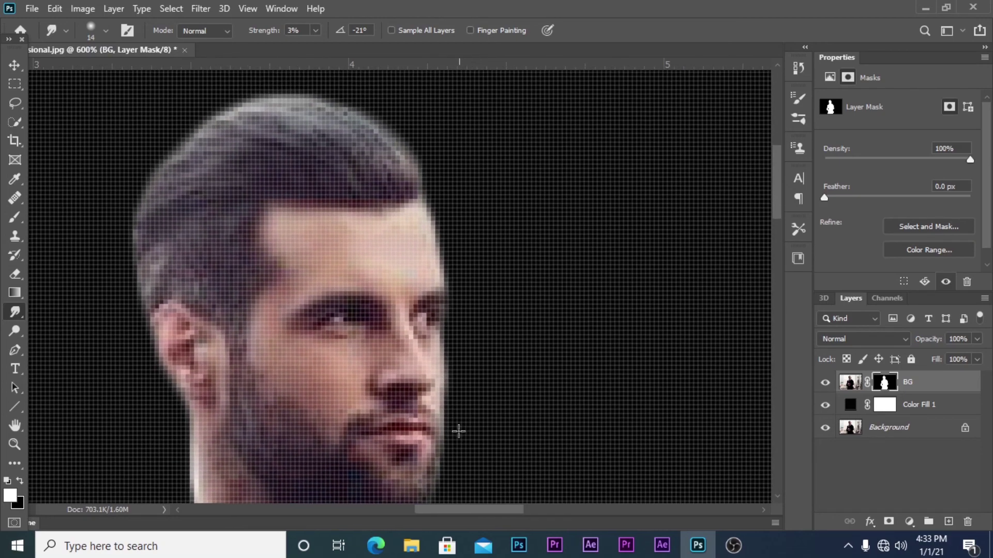
pyautogui.press('z')
pyautogui.keyDown('alt'); pyautogui.click(452, 375); pyautogui.keyUp('alt')
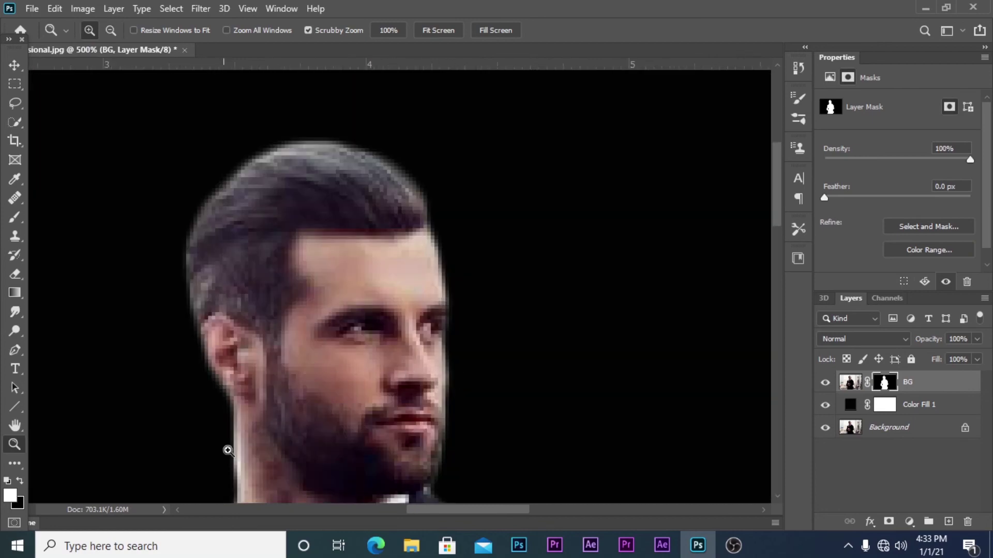
pyautogui.moveTo(227, 450); pyautogui.dragTo(359, 315)
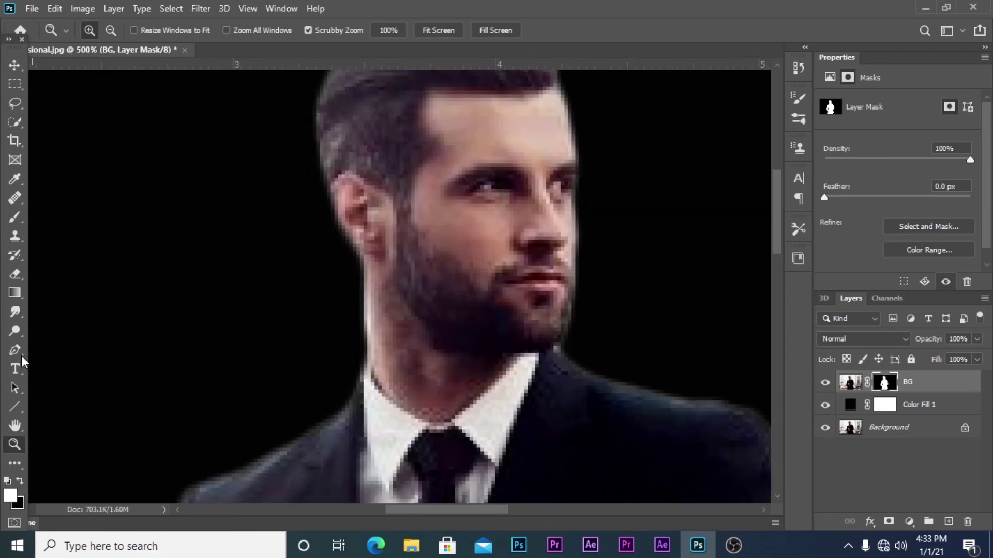
pyautogui.click(12, 312)
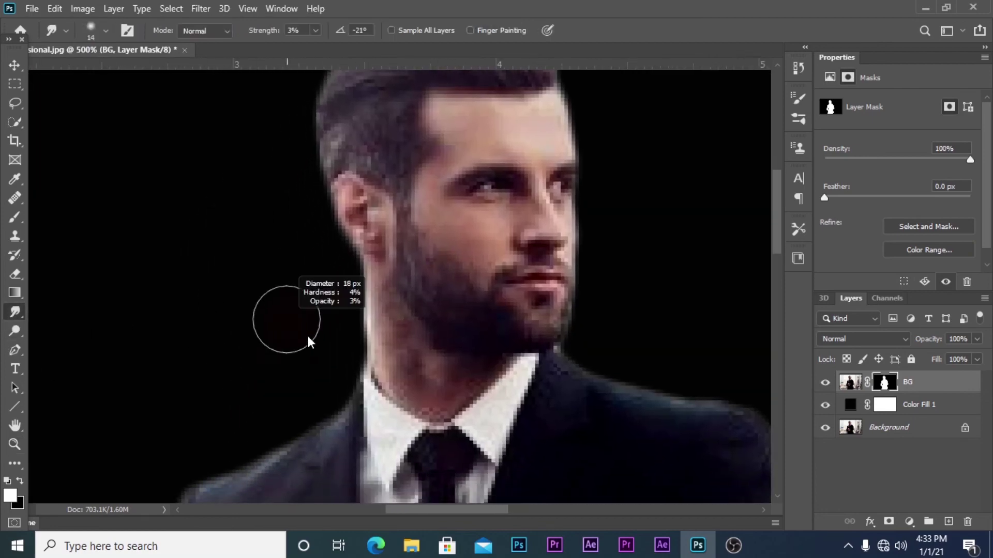
pyautogui.moveTo(308, 341); pyautogui.dragTo(354, 324)
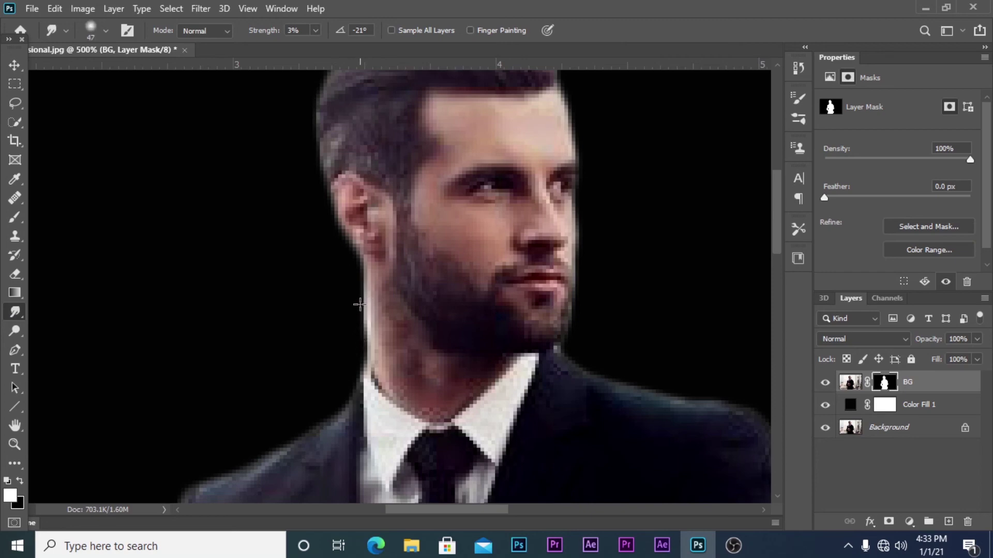
pyautogui.moveTo(360, 315); pyautogui.dragTo(471, 348)
# Step: Smudge the mask edge along the collar, tie, suit sleeve and cuffs
pyautogui.moveTo(278, 437); pyautogui.dragTo(399, 283)
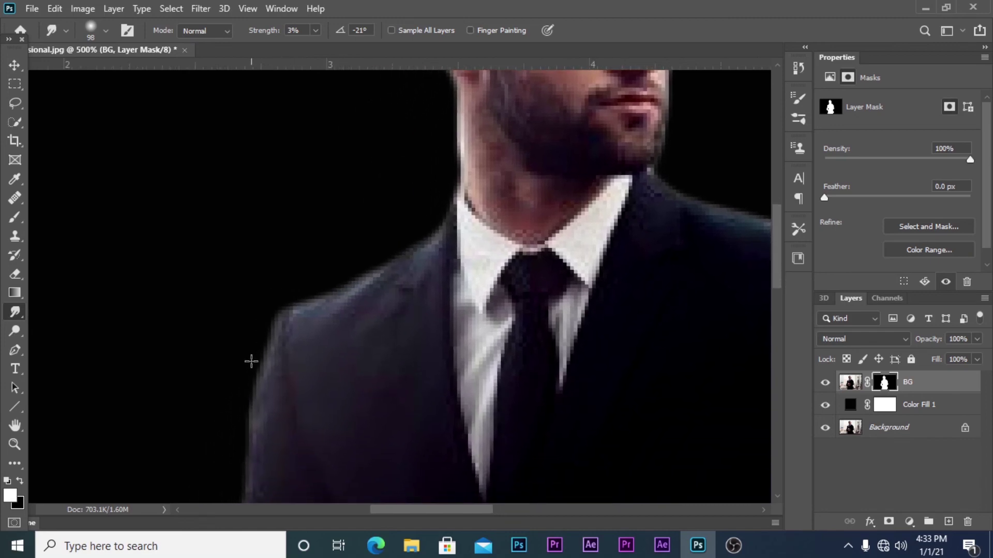
pyautogui.scroll(-3, 412, 343)
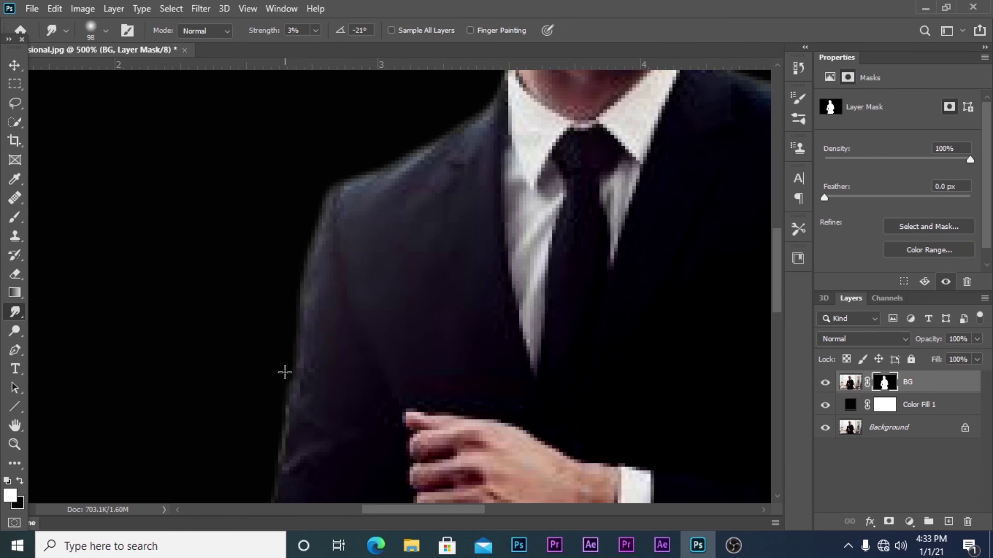
pyautogui.scroll(-3, 283, 370)
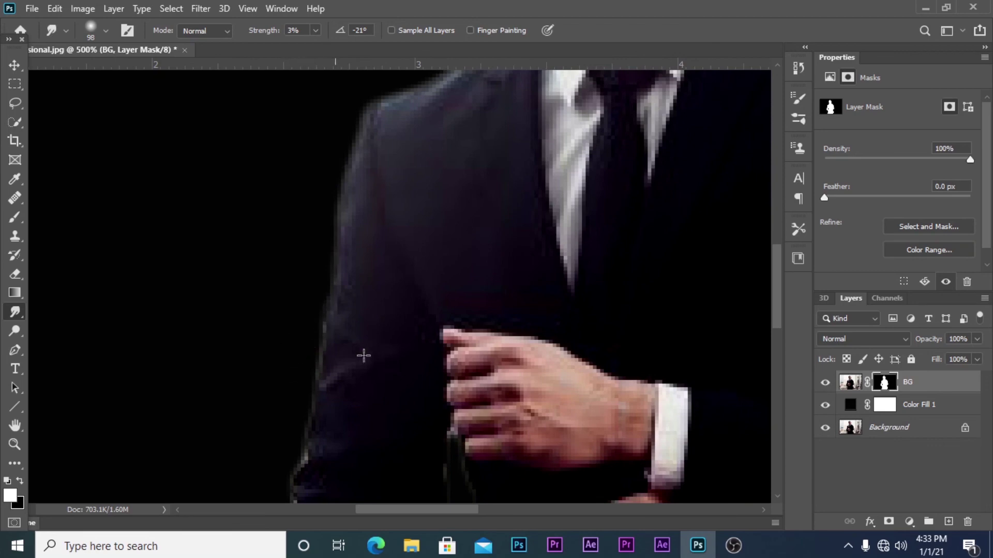
pyautogui.moveTo(447, 349); pyautogui.dragTo(468, 277)
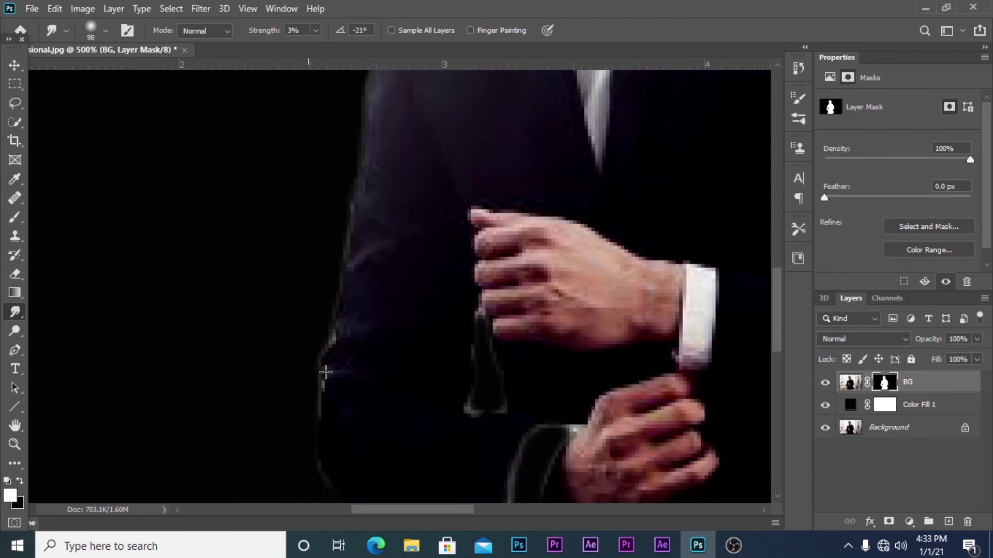
pyautogui.moveTo(435, 371); pyautogui.dragTo(421, 290)
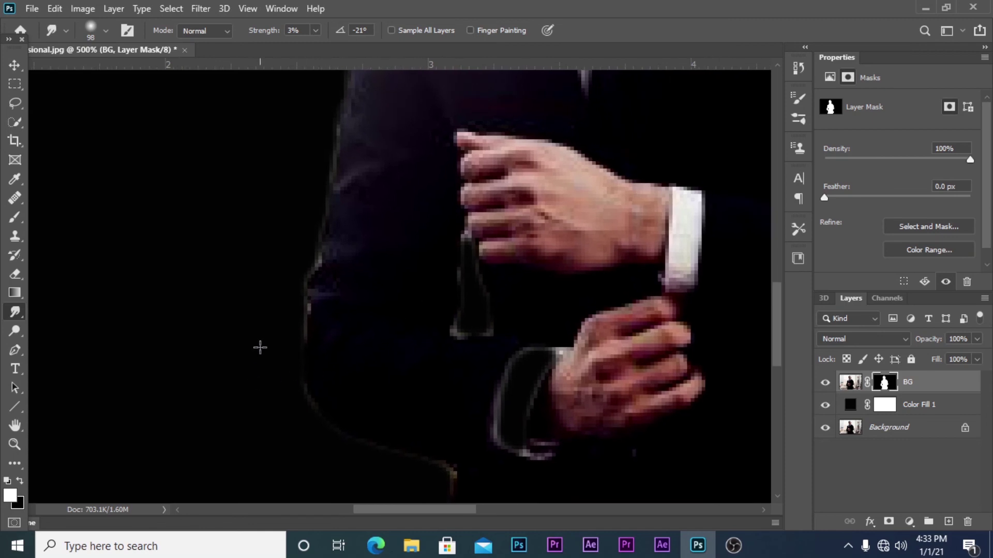
pyautogui.moveTo(402, 409)
pyautogui.mouseDown()
pyautogui.moveTo(390, 281)
pyautogui.moveTo(376, 338)
pyautogui.mouseUp()
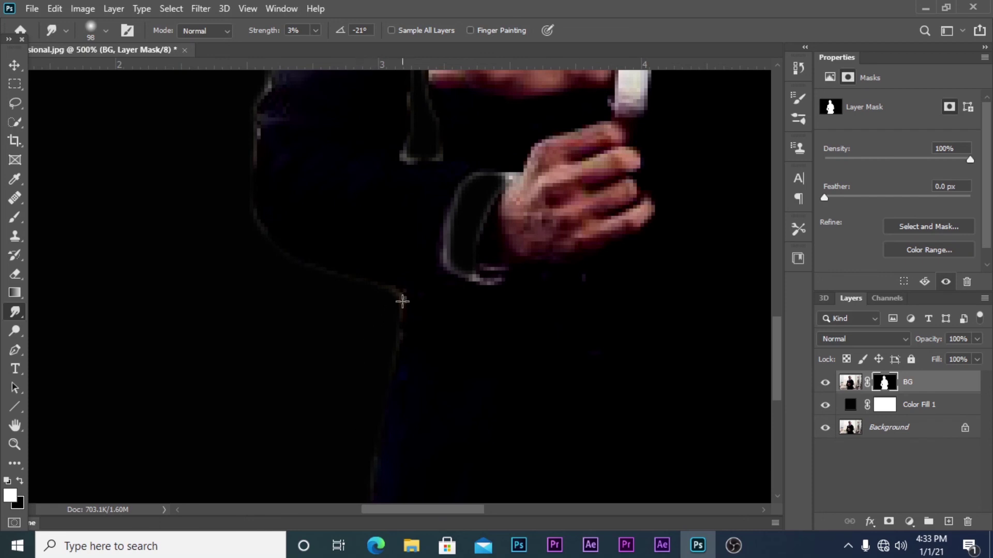
pyautogui.moveTo(420, 282); pyautogui.dragTo(412, 403)
pyautogui.moveTo(445, 258)
pyautogui.mouseDown()
pyautogui.moveTo(450, 421)
pyautogui.moveTo(422, 391)
pyautogui.mouseUp()
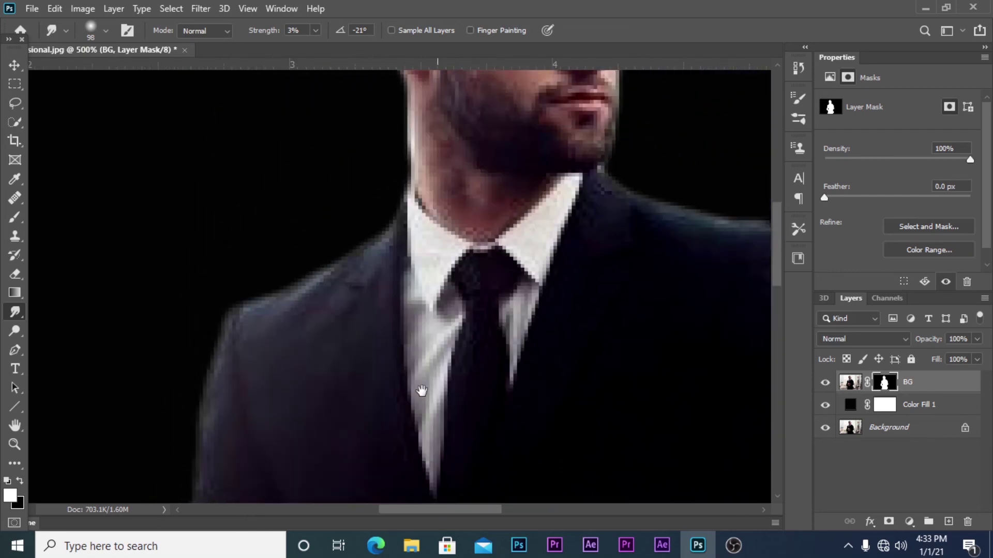
pyautogui.moveTo(468, 197); pyautogui.dragTo(416, 372)
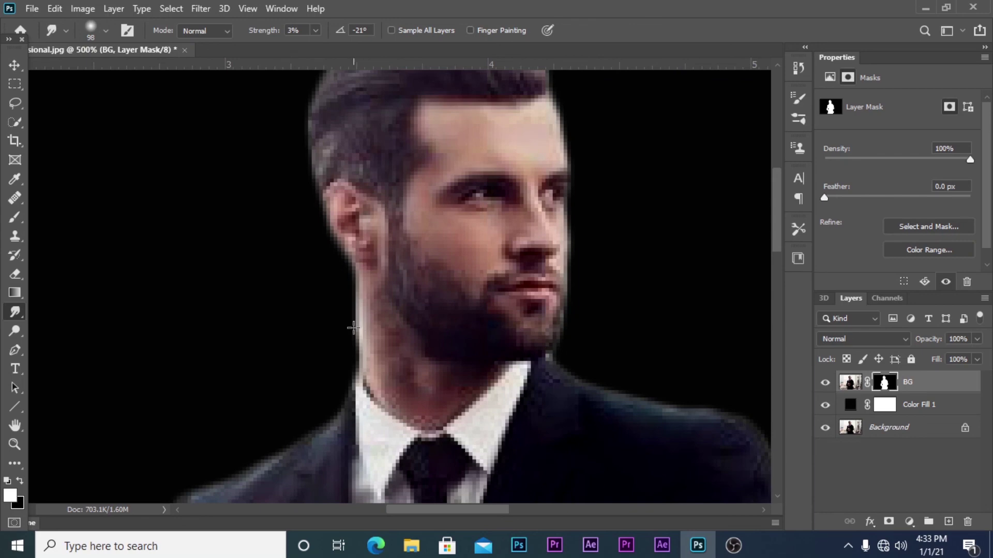
pyautogui.moveTo(497, 284); pyautogui.dragTo(454, 428)
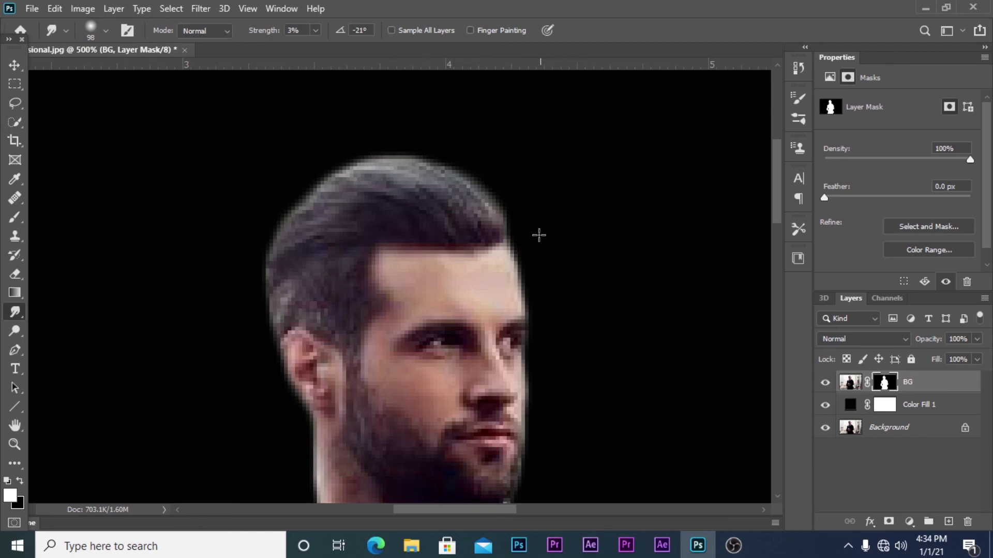
pyautogui.moveTo(484, 340); pyautogui.dragTo(432, 226)
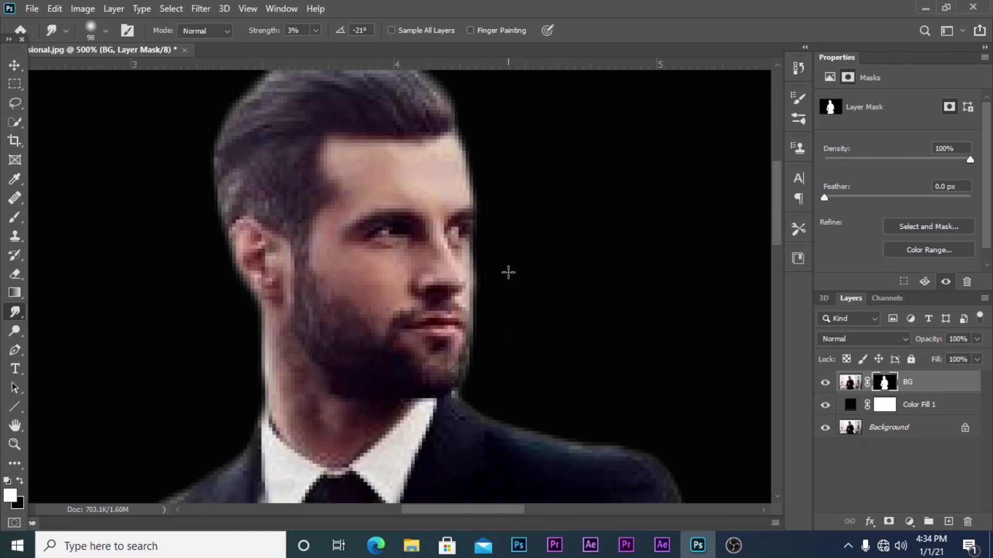
pyautogui.moveTo(510, 394); pyautogui.dragTo(443, 239)
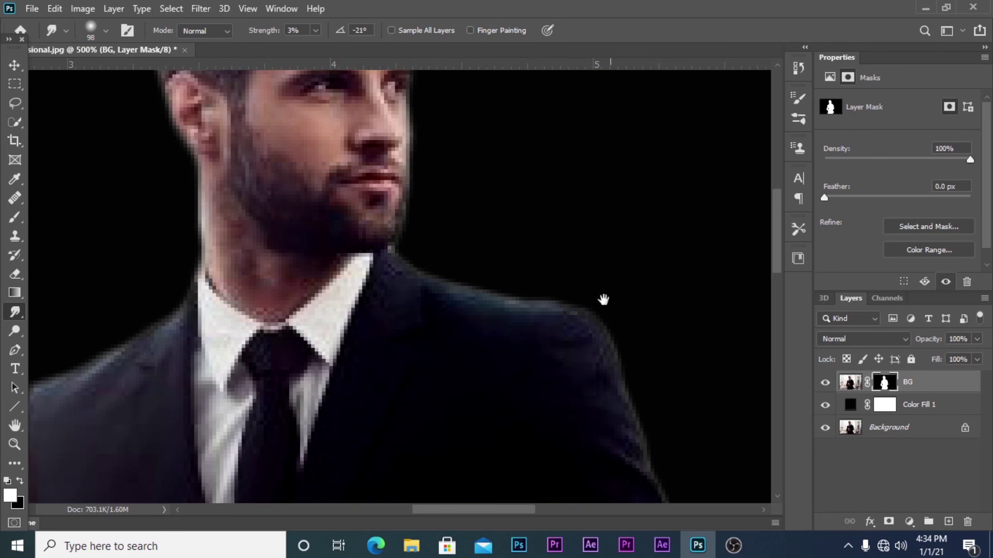
pyautogui.moveTo(603, 296); pyautogui.dragTo(455, 197)
# Step: Zoom to 300% and pan to the hands and jacket edge
pyautogui.press('z')
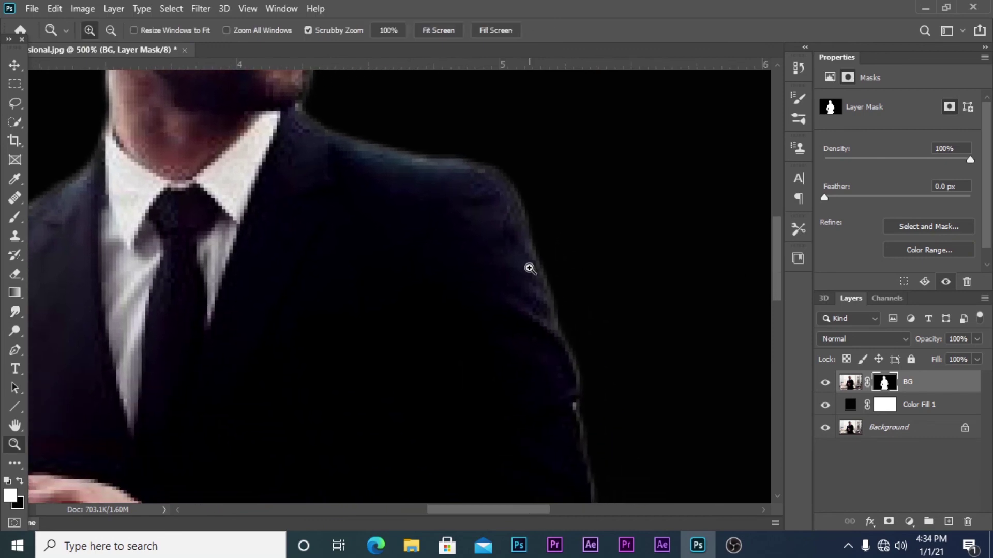
pyautogui.keyDown('alt'); pyautogui.click(527, 268); pyautogui.keyUp('alt')
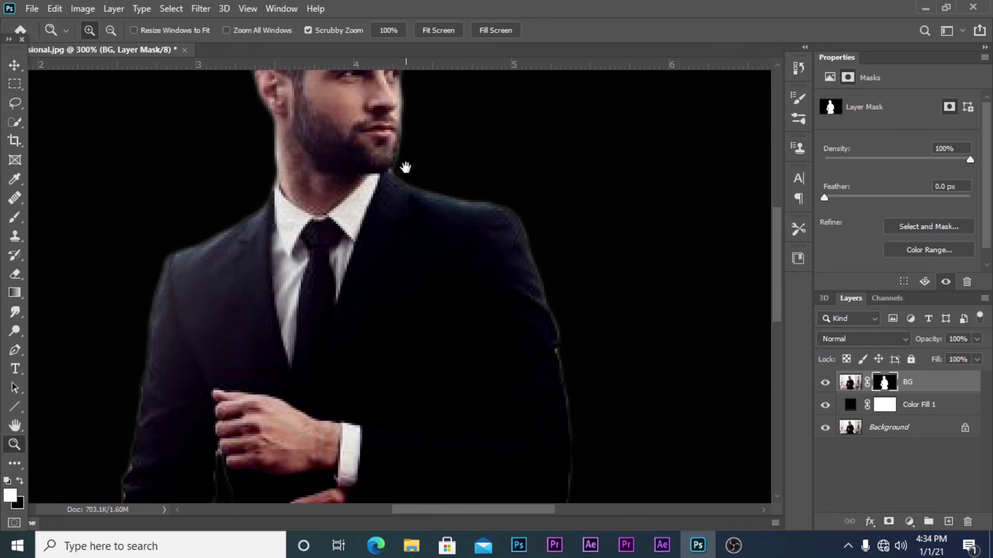
pyautogui.moveTo(405, 166); pyautogui.dragTo(454, 277)
pyautogui.keyDown('alt'); pyautogui.click(462, 247); pyautogui.keyUp('alt')
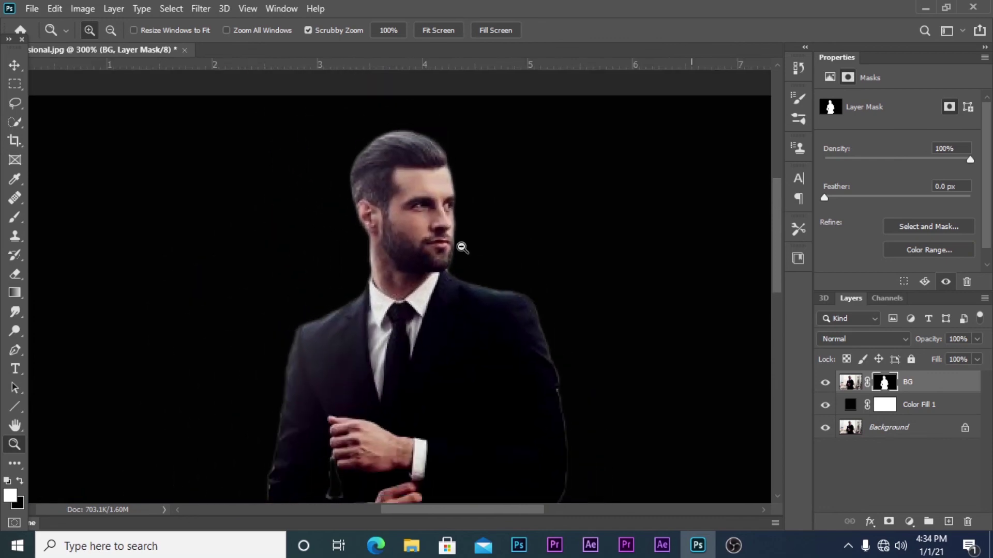
pyautogui.moveTo(483, 357); pyautogui.dragTo(477, 295)
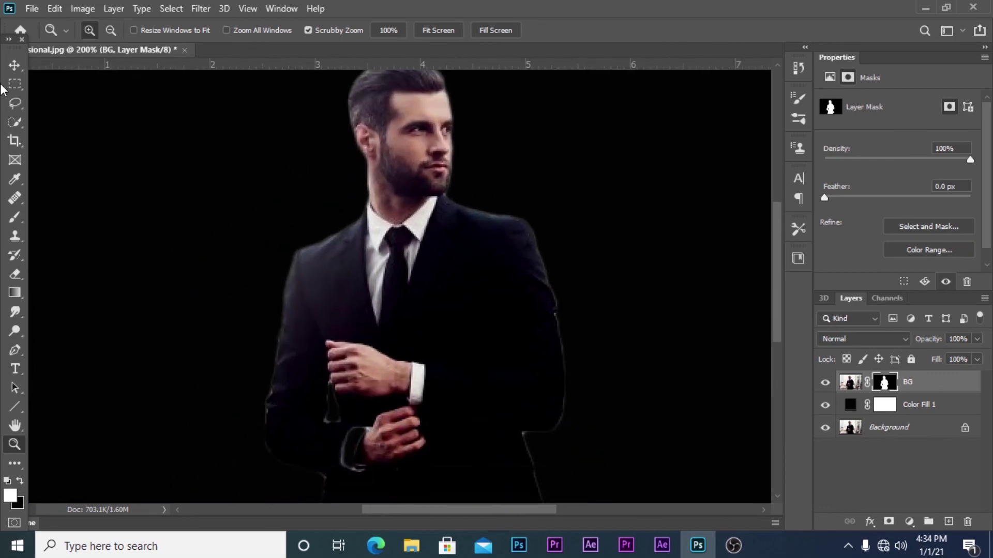
pyautogui.click(13, 66)
pyautogui.keyDown('ctrl'); pyautogui.click(413, 281); pyautogui.keyUp('ctrl')
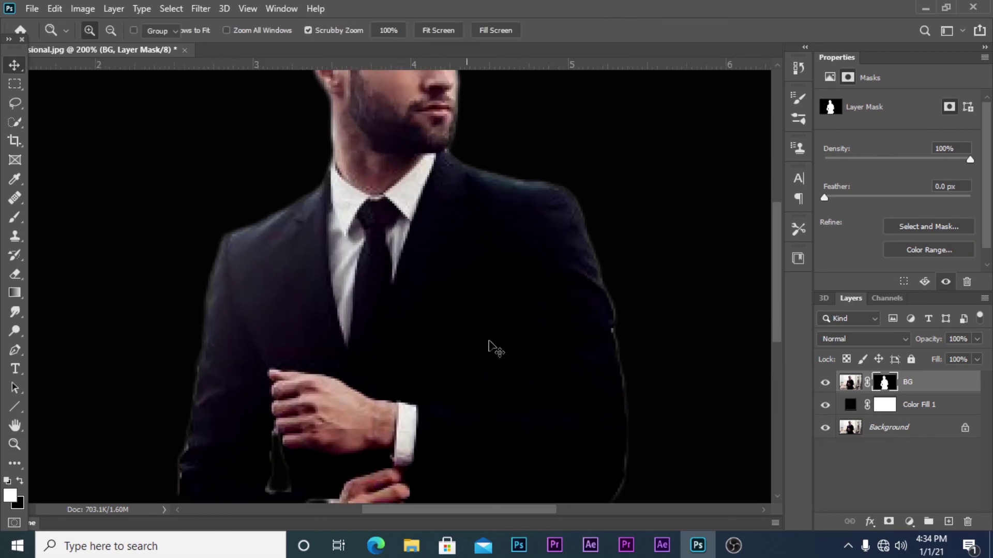
pyautogui.moveTo(488, 348)
pyautogui.mouseDown()
pyautogui.moveTo(531, 299)
pyautogui.moveTo(521, 266)
pyautogui.mouseUp()
pyautogui.moveTo(517, 332); pyautogui.dragTo(455, 248)
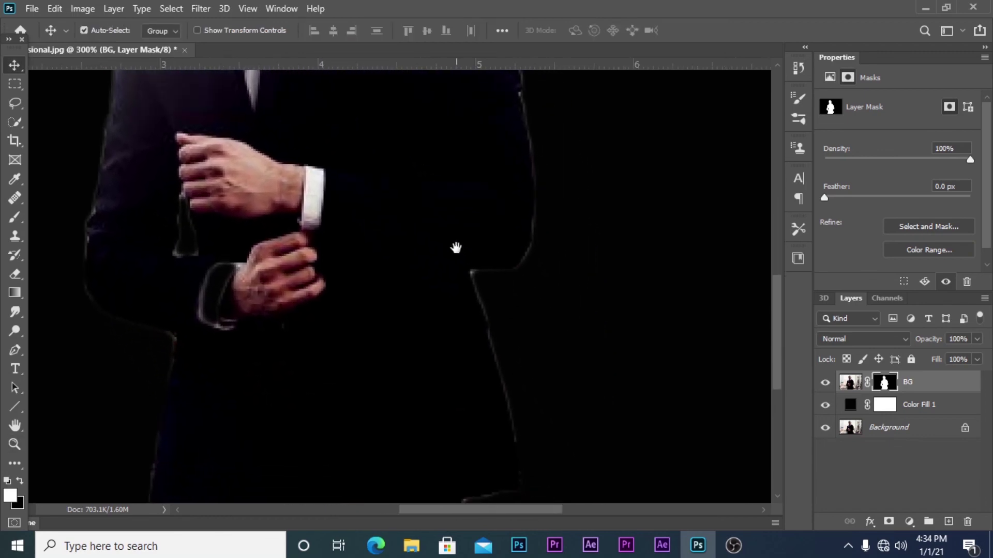
# Step: Set a 136 px Smudge brush at 3% strength and work over the jacket edge
pyautogui.click(12, 313)
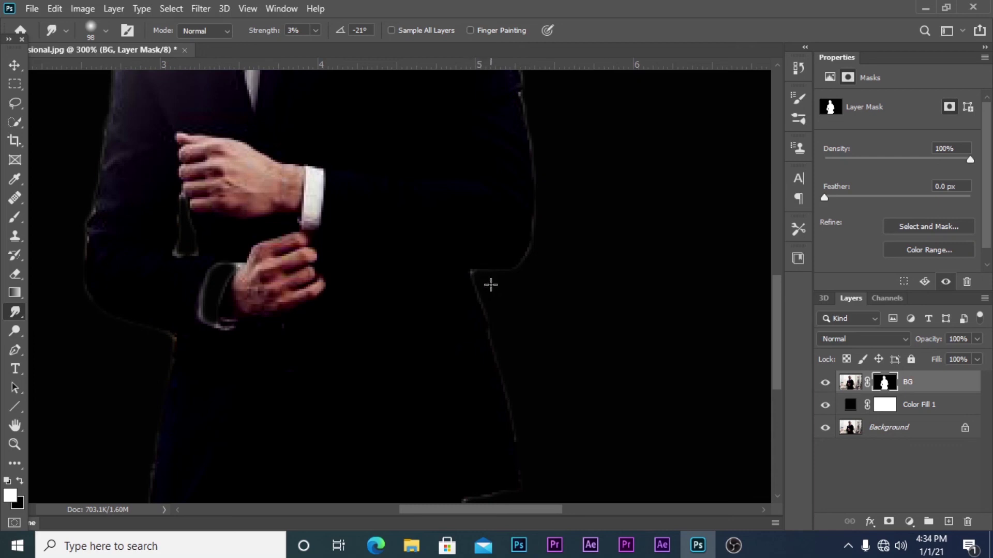
pyautogui.moveTo(490, 284); pyautogui.dragTo(505, 294)
pyautogui.moveTo(499, 295); pyautogui.dragTo(467, 354)
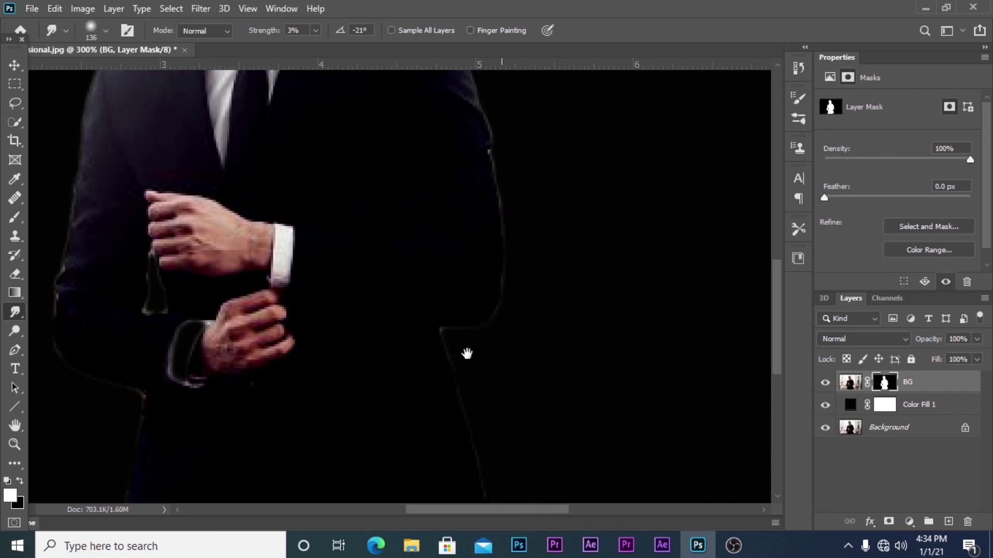
pyautogui.moveTo(536, 211); pyautogui.dragTo(569, 227)
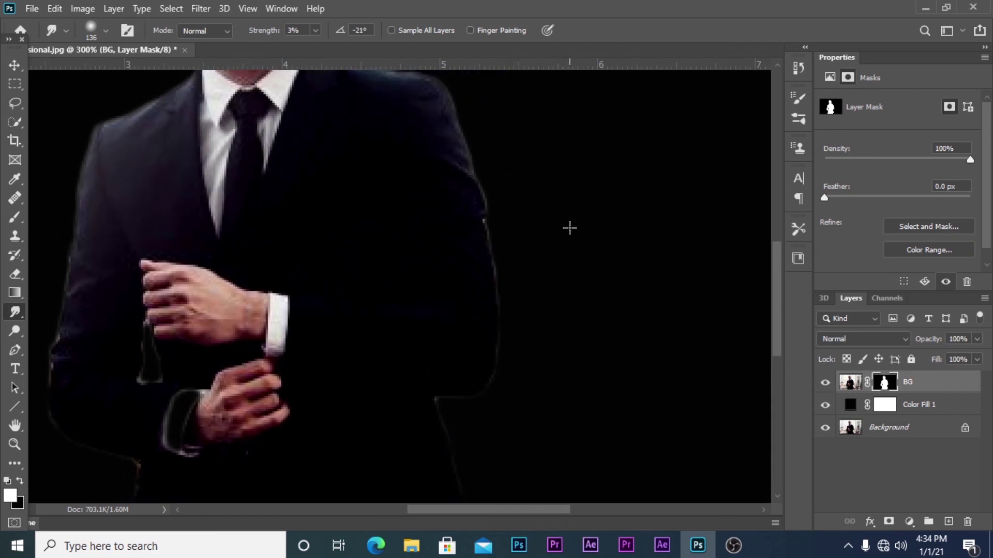
pyautogui.moveTo(510, 188); pyautogui.dragTo(509, 224)
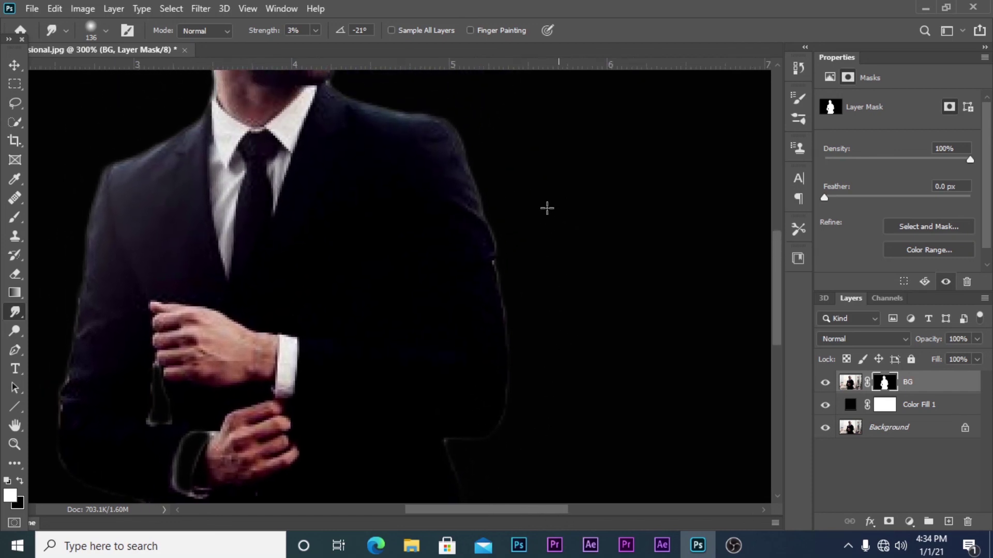
# Step: Zoom out to 100% to see the whole image
pyautogui.click(12, 59)
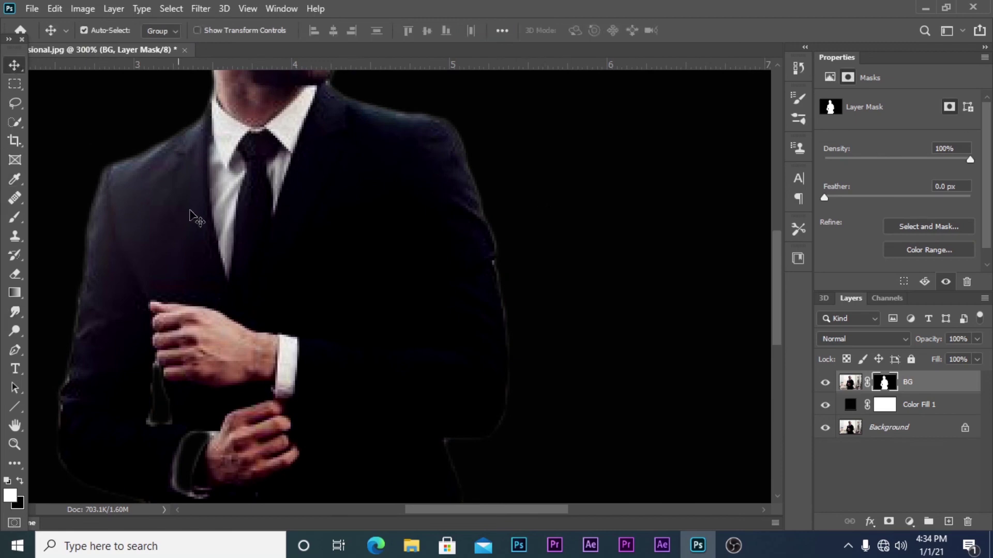
pyautogui.press('z')
pyautogui.keyDown('alt'); pyautogui.click(386, 258); pyautogui.keyUp('alt')
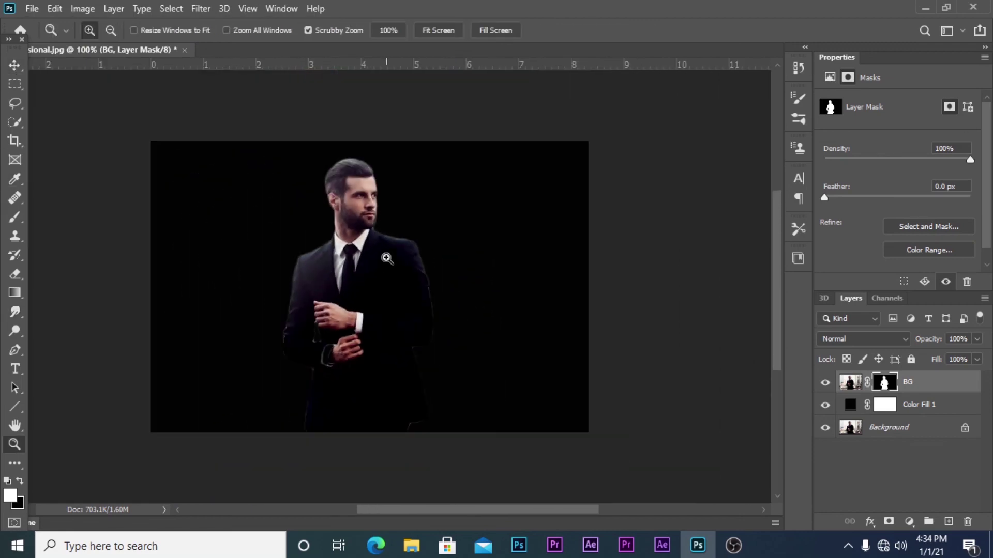
pyautogui.click(13, 64)
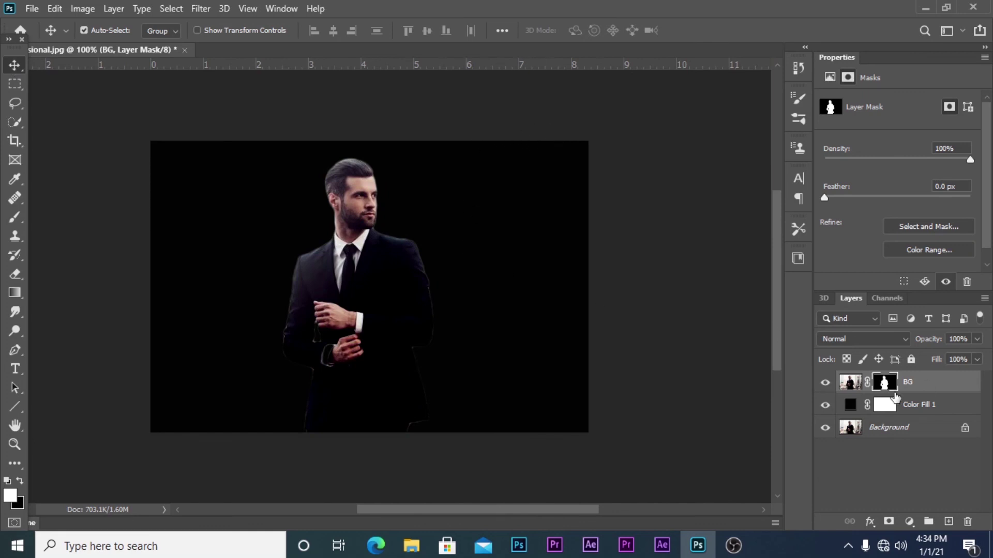
# Step: Hide Color Fill 1 and Background to compare, then restore the black fill
pyautogui.click(825, 405)
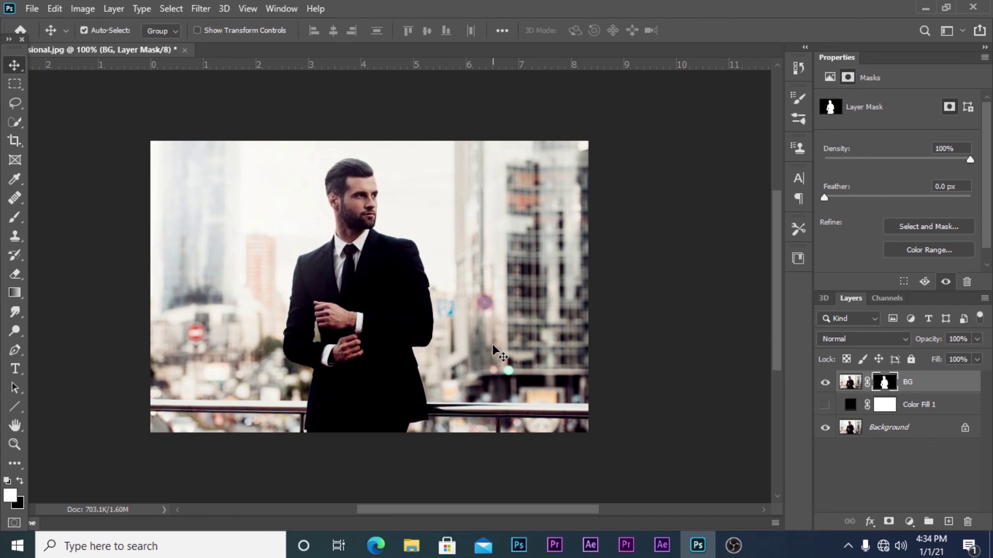
pyautogui.click(825, 428)
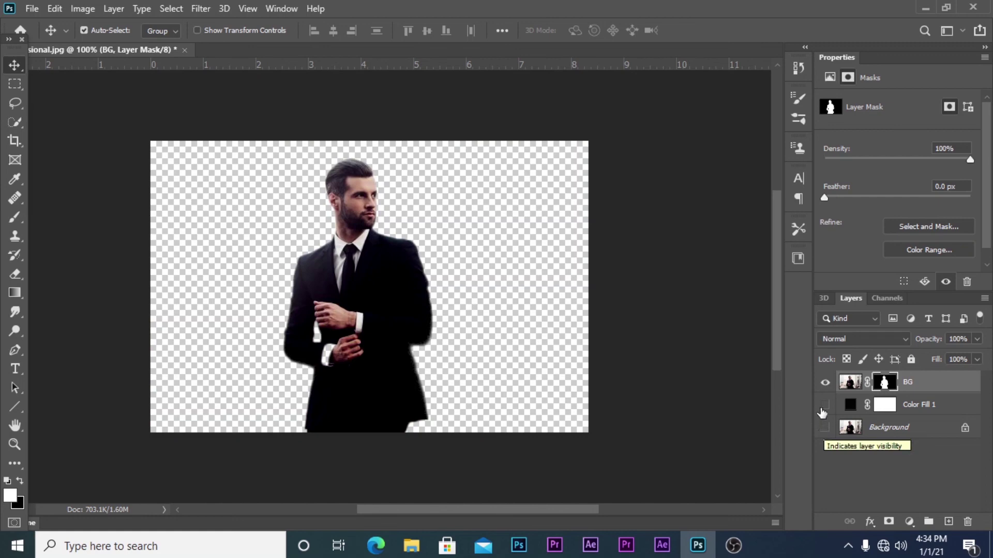
pyautogui.click(824, 405)
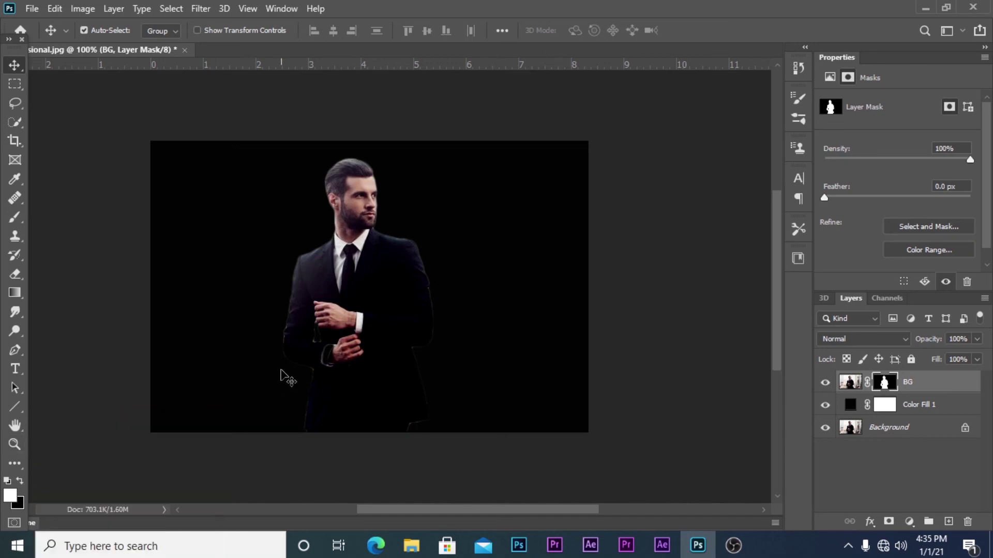
pyautogui.press('z')
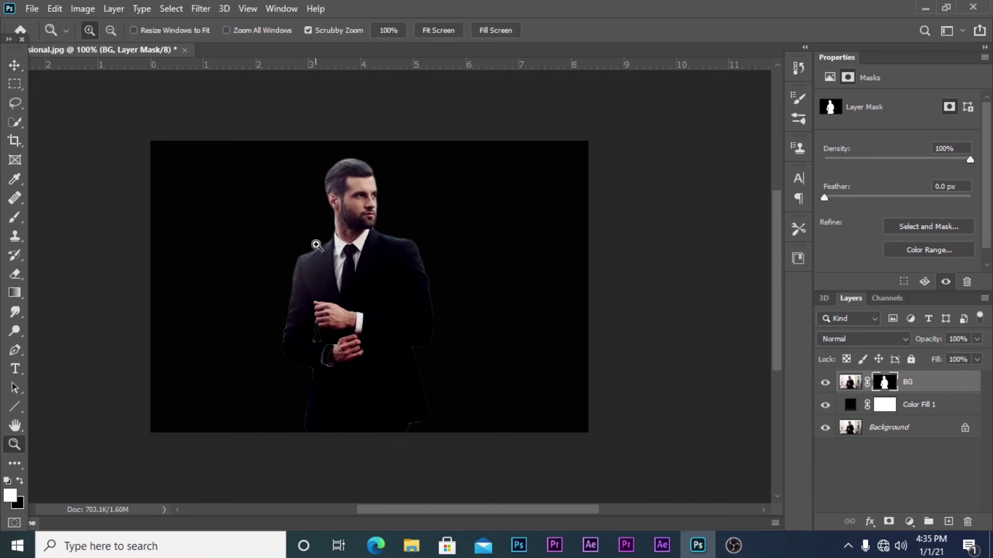
pyautogui.click(317, 248)
pyautogui.press('z')
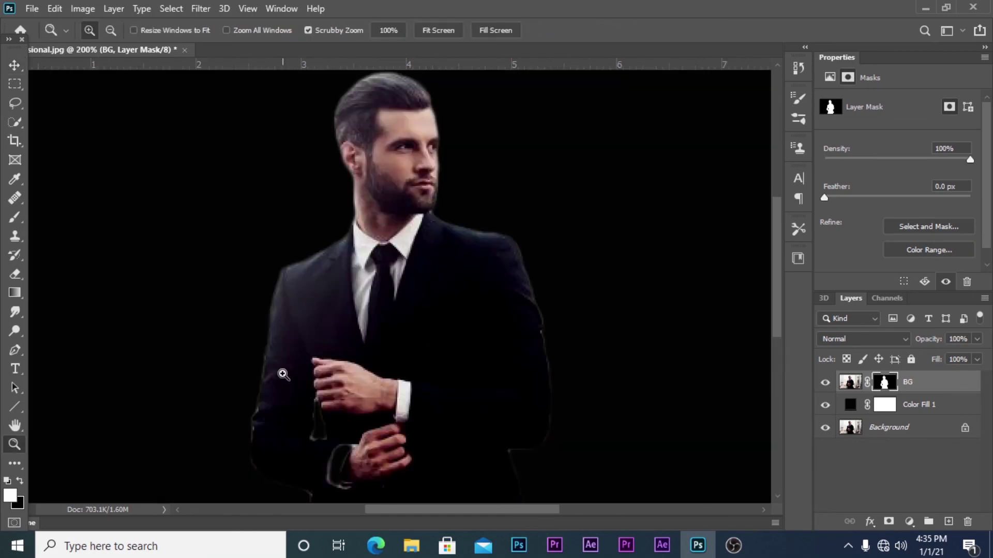
pyautogui.click(296, 374)
pyautogui.click(264, 329)
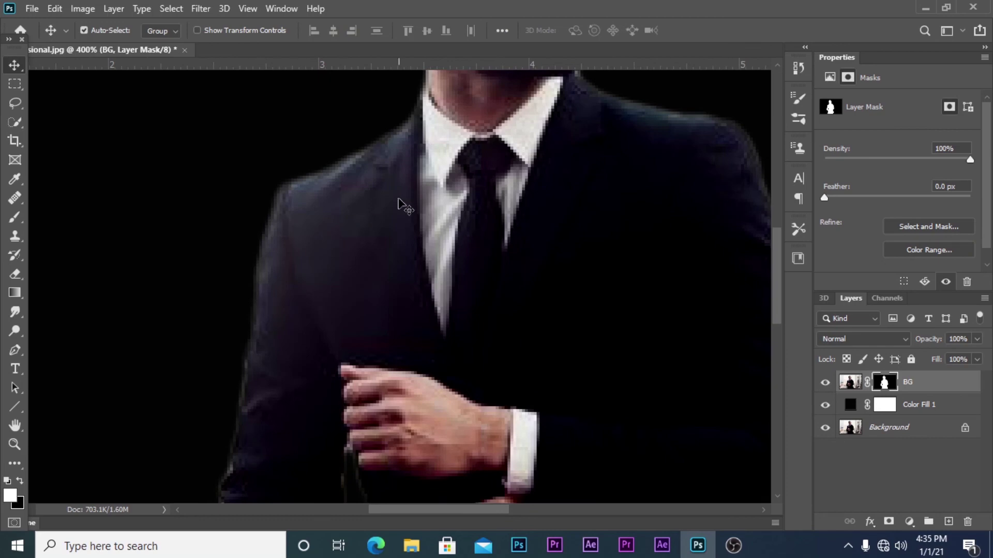
pyautogui.moveTo(427, 204)
pyautogui.mouseDown()
pyautogui.moveTo(437, 362)
pyautogui.moveTo(381, 344)
pyautogui.mouseUp()
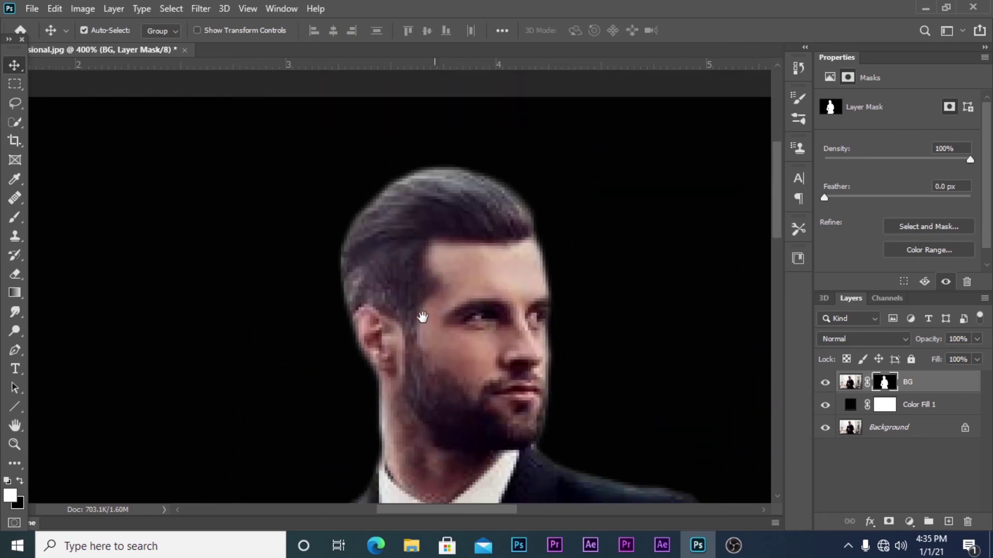
pyautogui.moveTo(543, 454)
pyautogui.mouseDown()
pyautogui.moveTo(512, 404)
pyautogui.moveTo(505, 305)
pyautogui.mouseUp()
pyautogui.moveTo(481, 424); pyautogui.dragTo(481, 359)
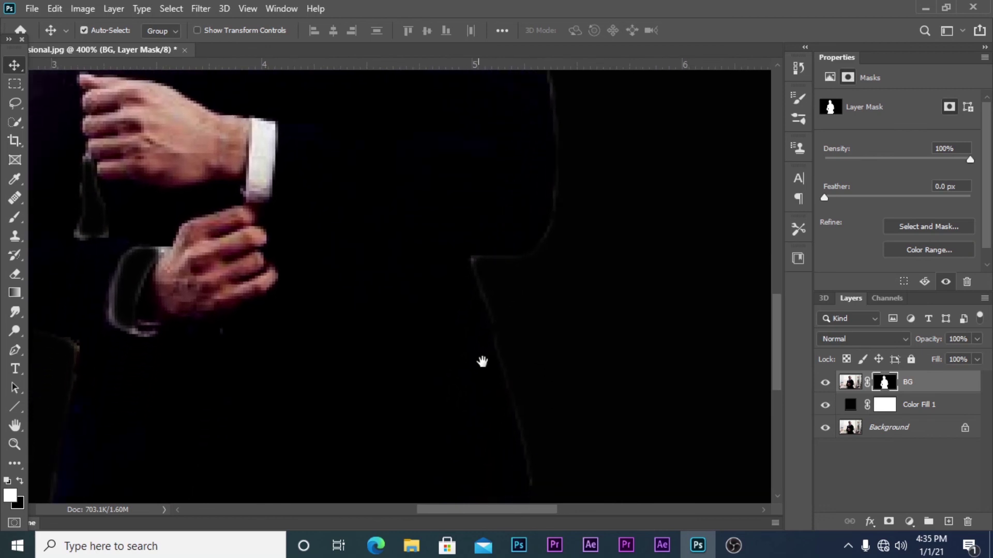
pyautogui.moveTo(499, 450)
pyautogui.mouseDown()
pyautogui.moveTo(498, 389)
pyautogui.moveTo(542, 314)
pyautogui.mouseUp()
pyautogui.moveTo(479, 363); pyautogui.dragTo(510, 427)
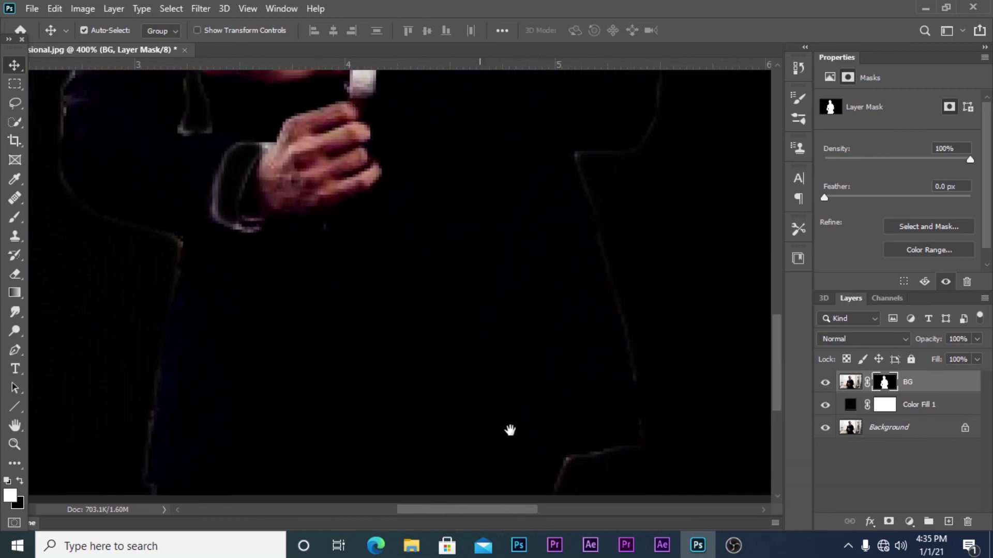
pyautogui.moveTo(459, 203); pyautogui.dragTo(485, 395)
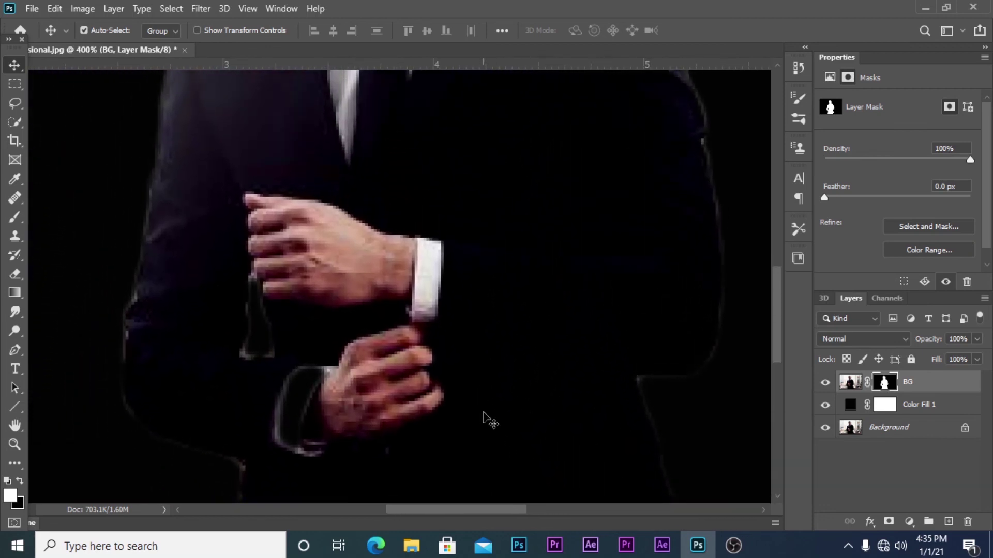
pyautogui.press('z')
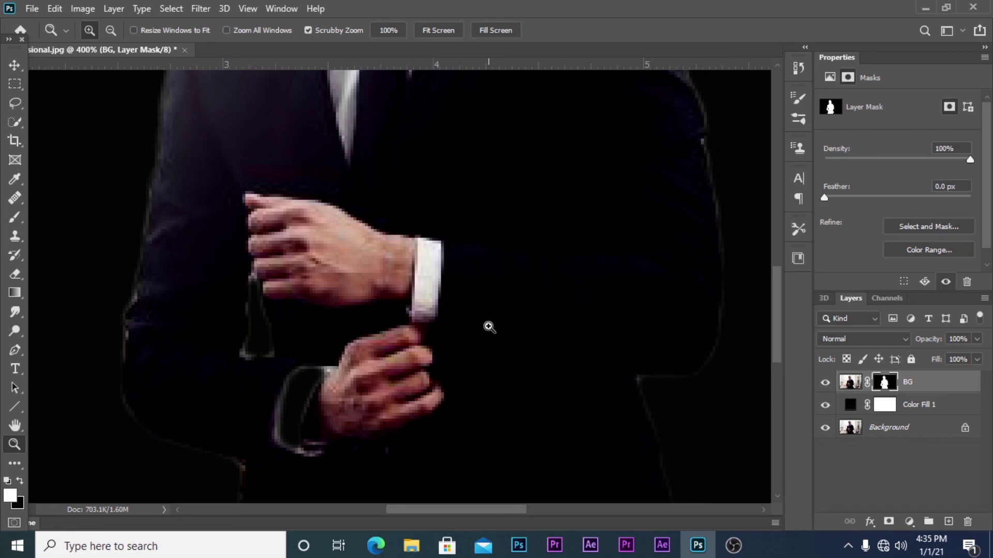
pyautogui.keyDown('alt'); pyautogui.click(489, 327); pyautogui.keyUp('alt')
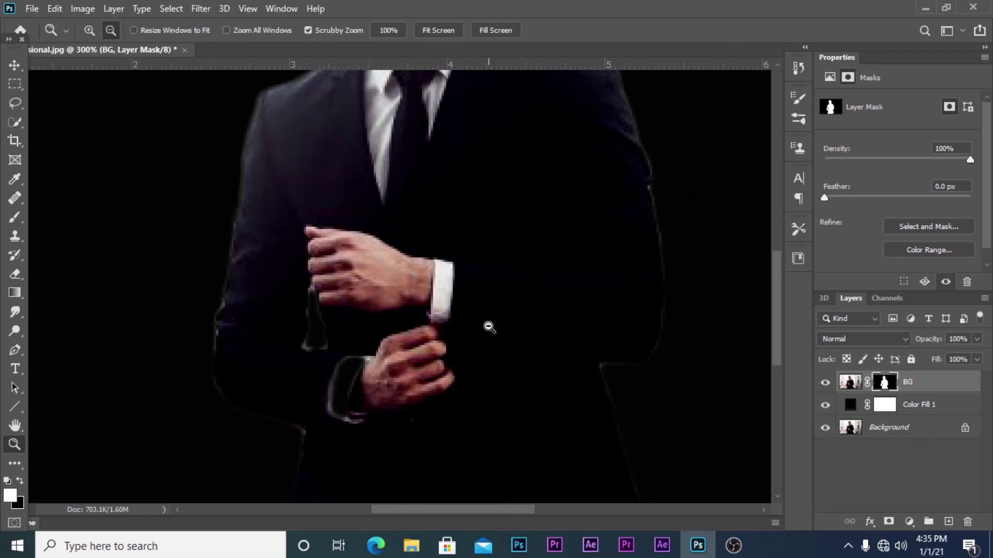
pyautogui.keyDown('alt'); pyautogui.click(428, 282); pyautogui.keyUp('alt')
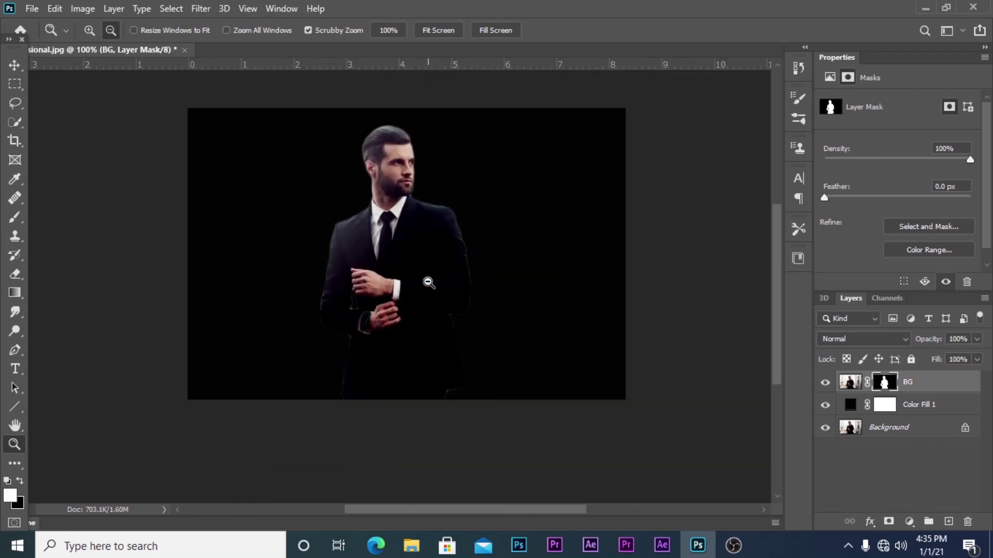
# Step: Deselect the BG layer so Properties shows the 8.33 × 5.56 inch document canvas
pyautogui.press('v')
pyautogui.click(625, 132)
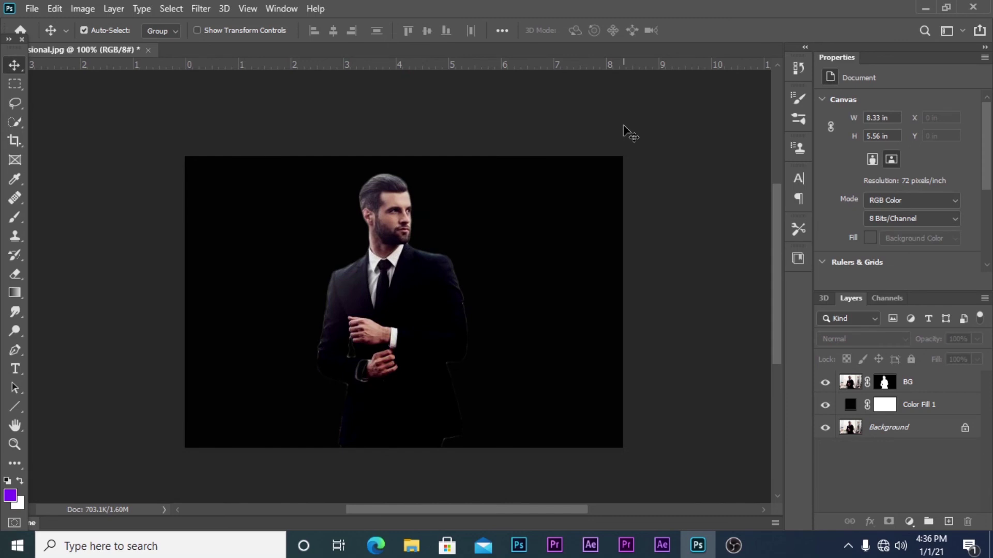